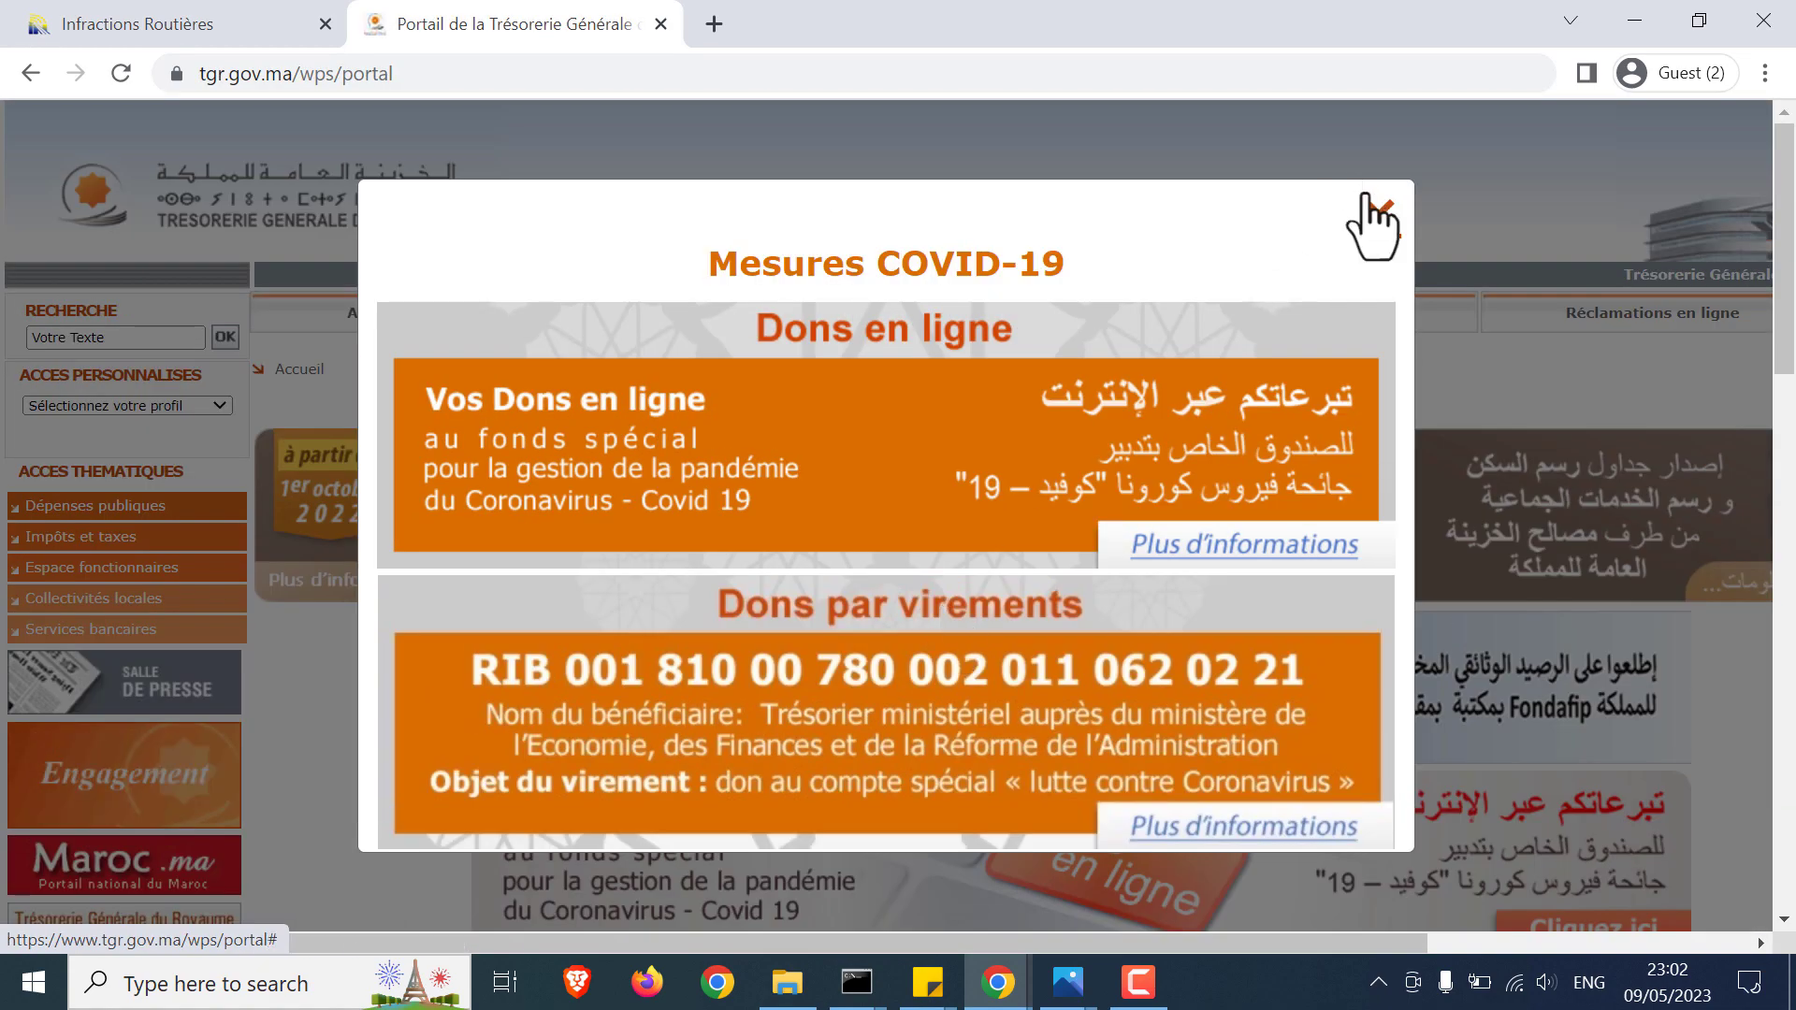
Step: Dismiss the COVID-19 notice and open 'Amendes transactionnelles forfaitaires - Radars fixes' online payment
click(1379, 217)
scroll(854, 593, down, 4)
scroll(848, 567, down, 2)
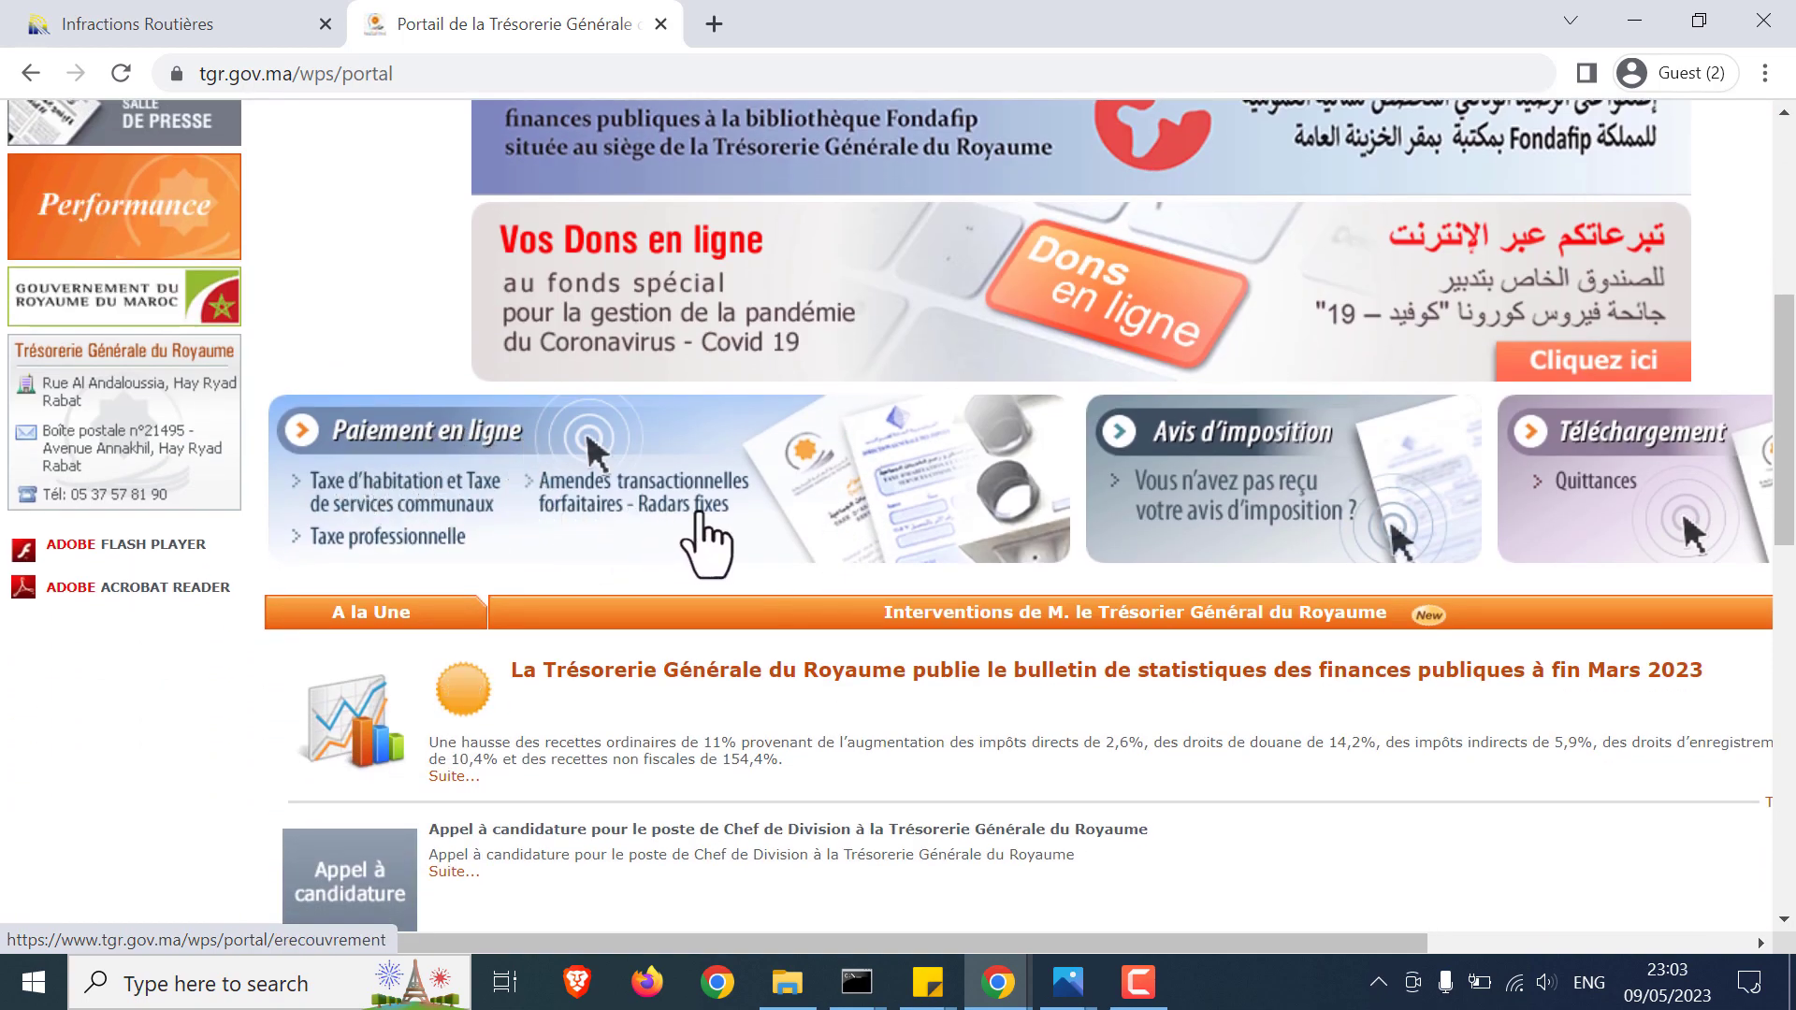
click(596, 510)
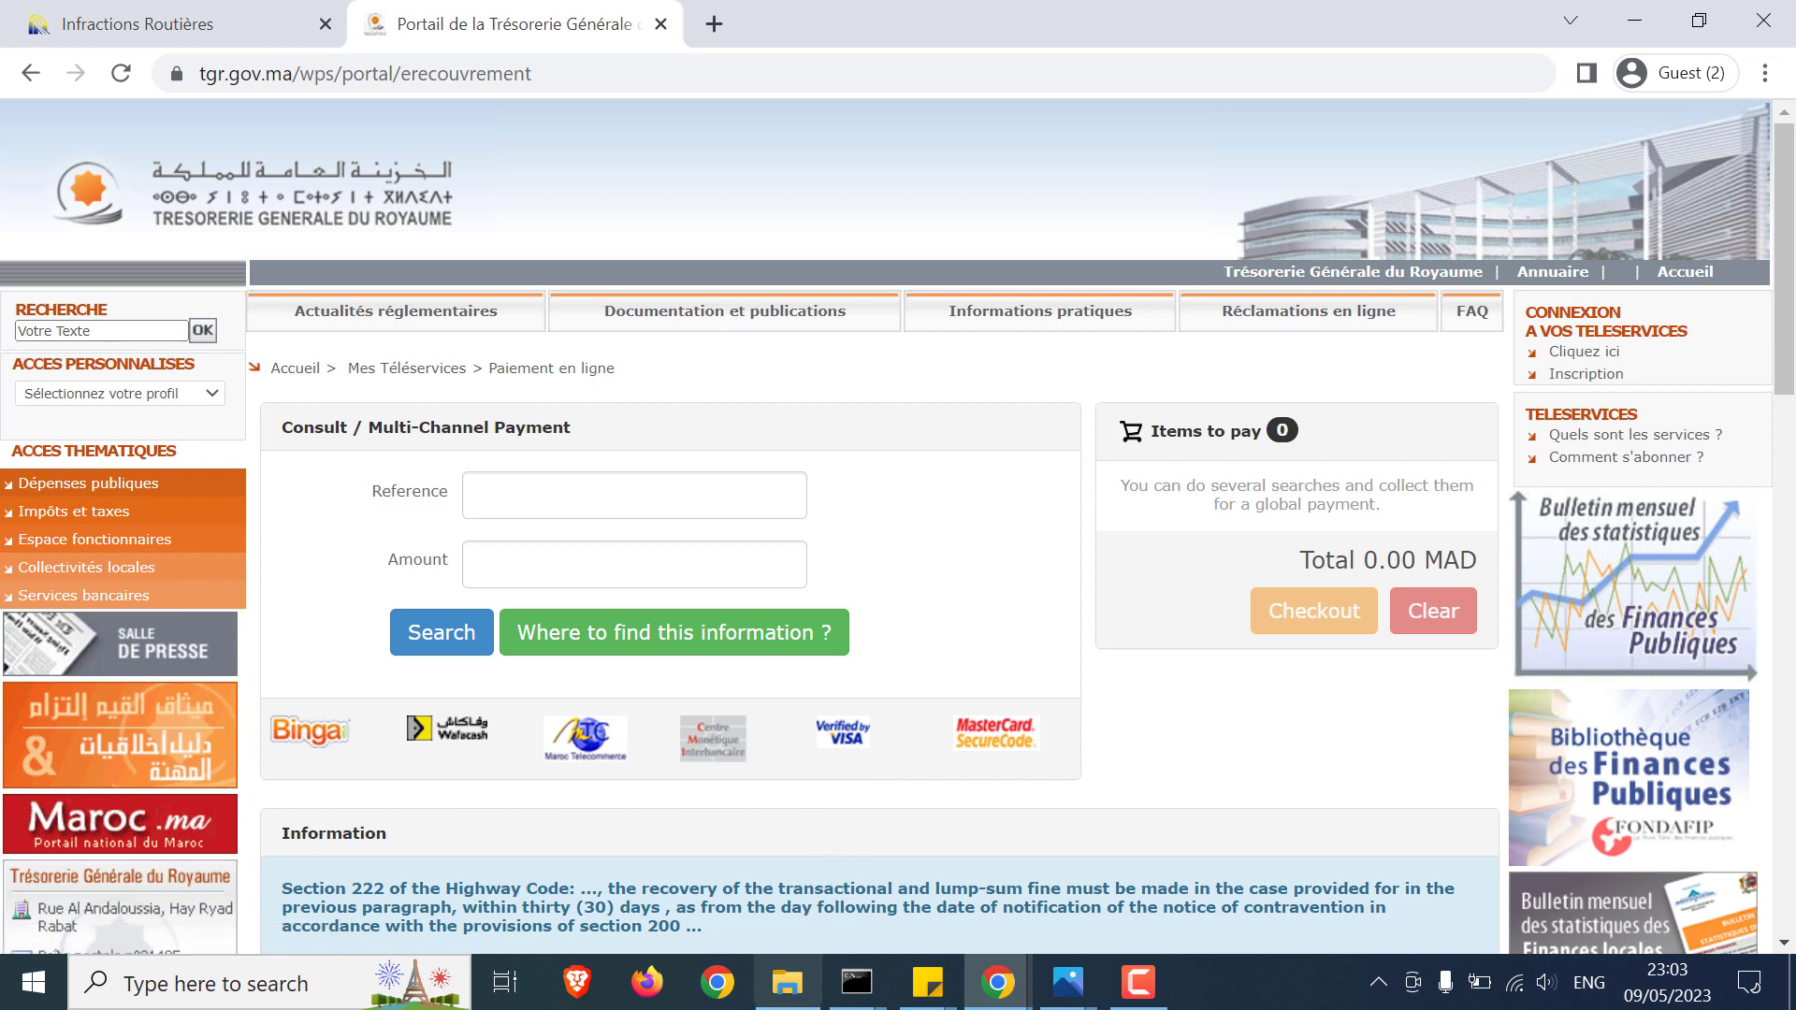
Step: Copy the notice number from avis.pdf into the portal's Reference field
click(787, 983)
double_click(666, 344)
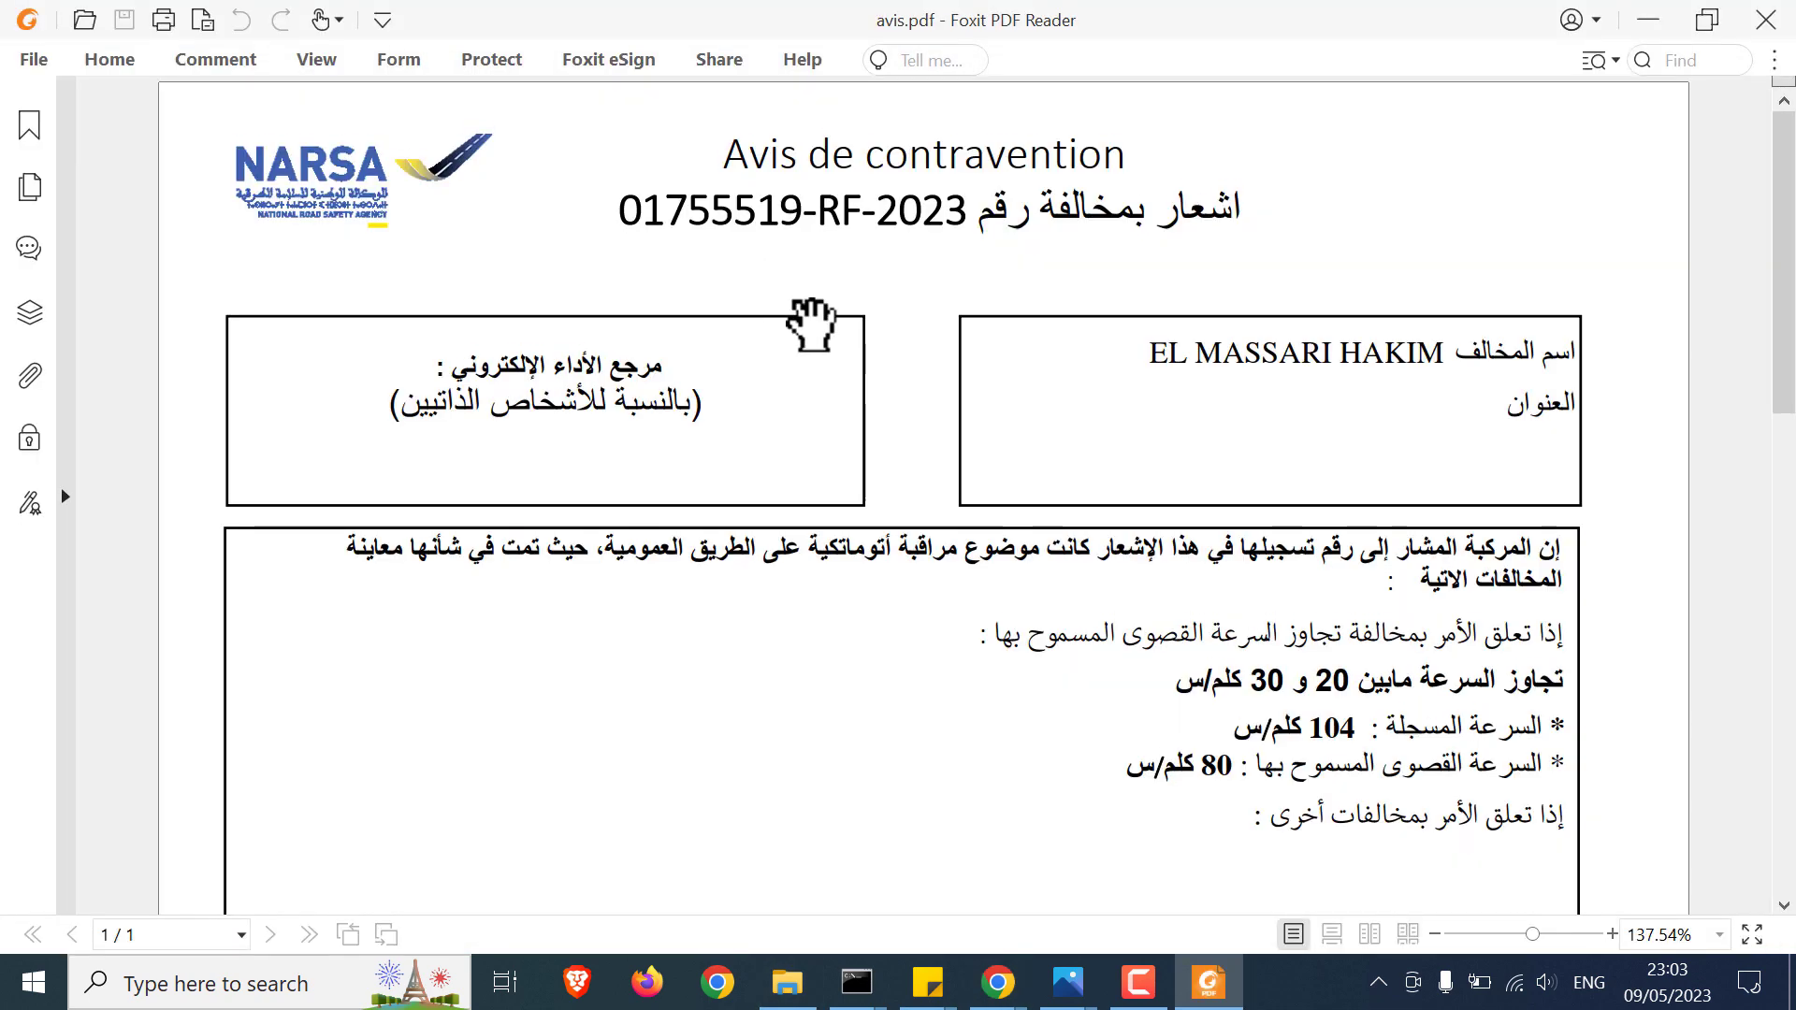
drag(629, 206, 963, 216)
right_click(916, 222)
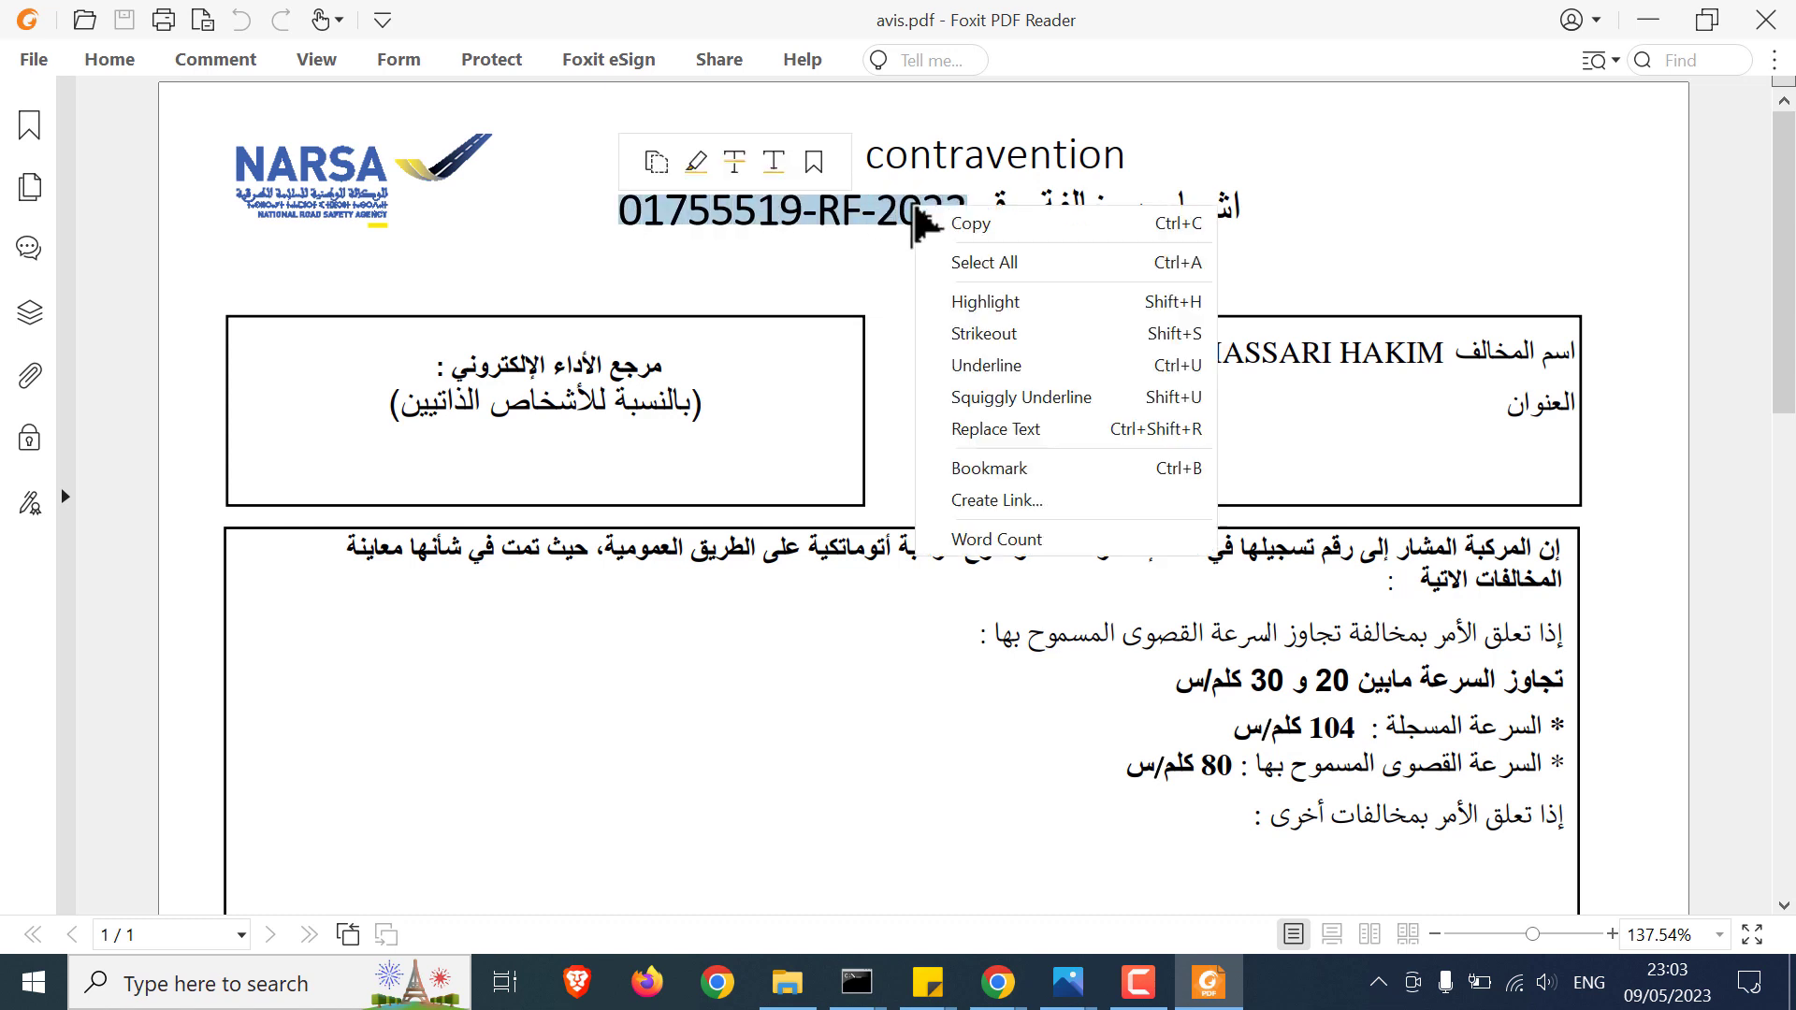
click(963, 227)
mouse_move(998, 982)
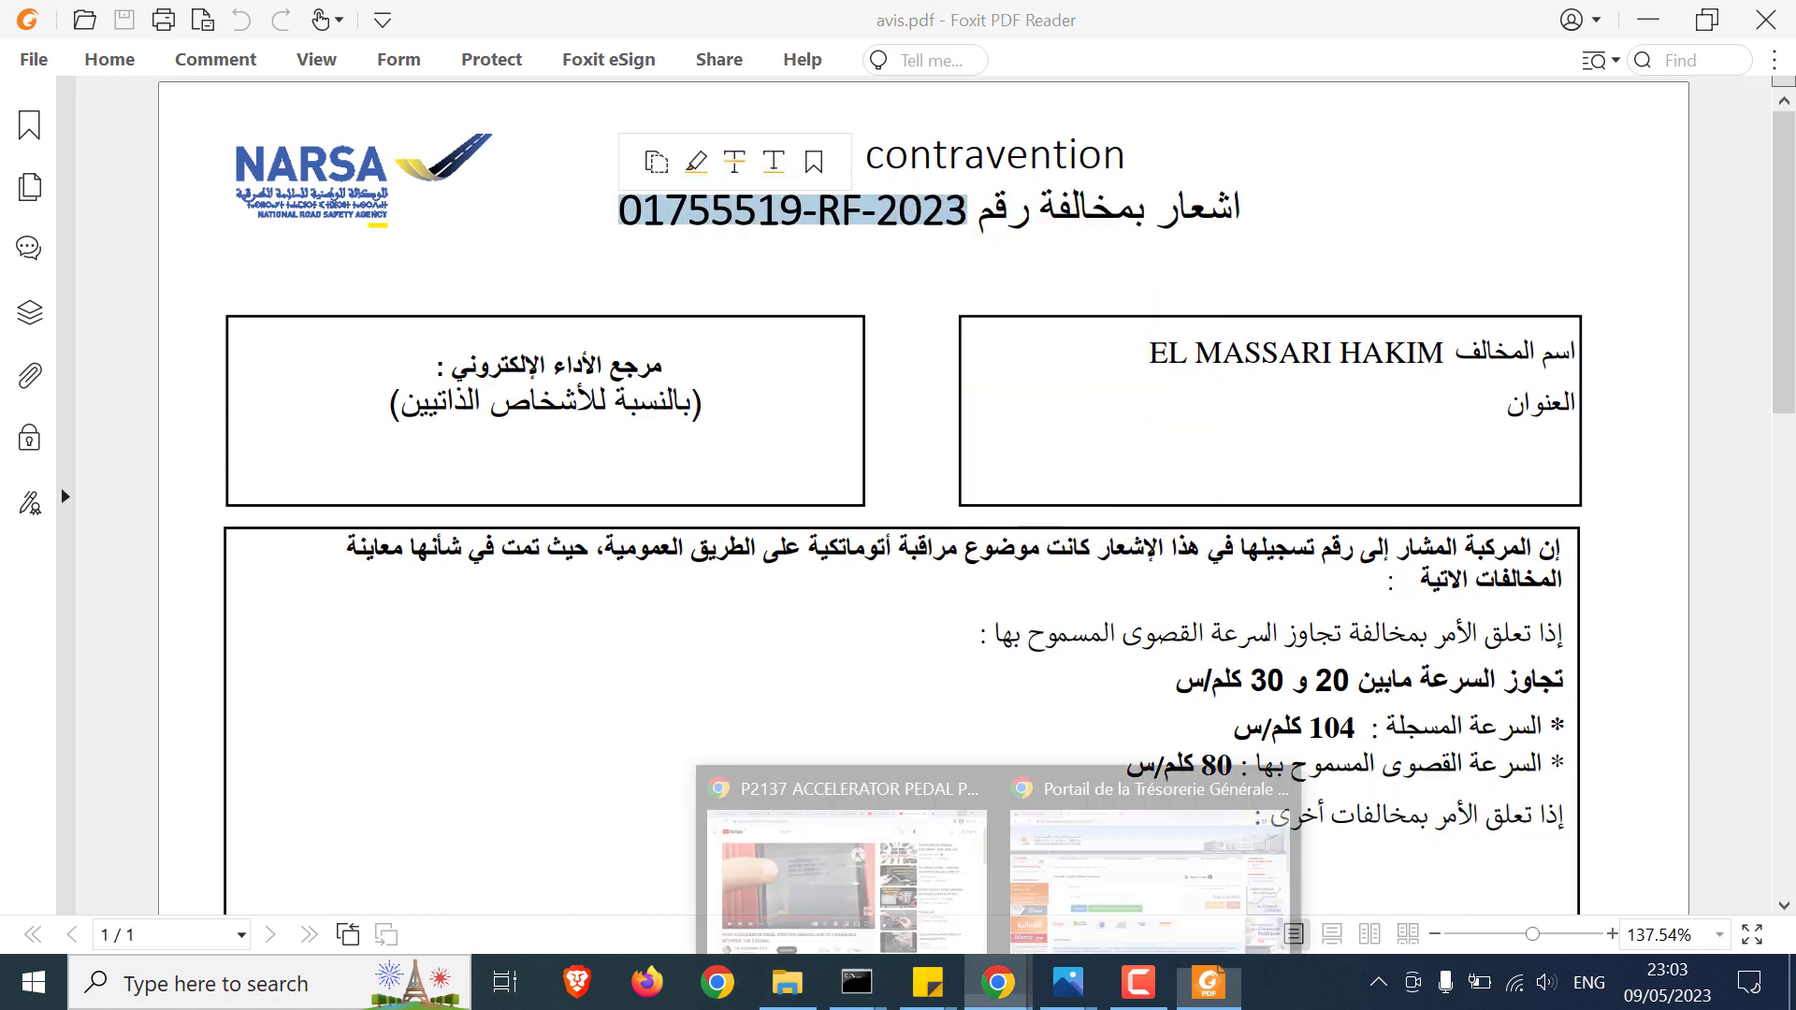
click(1115, 889)
right_click(542, 501)
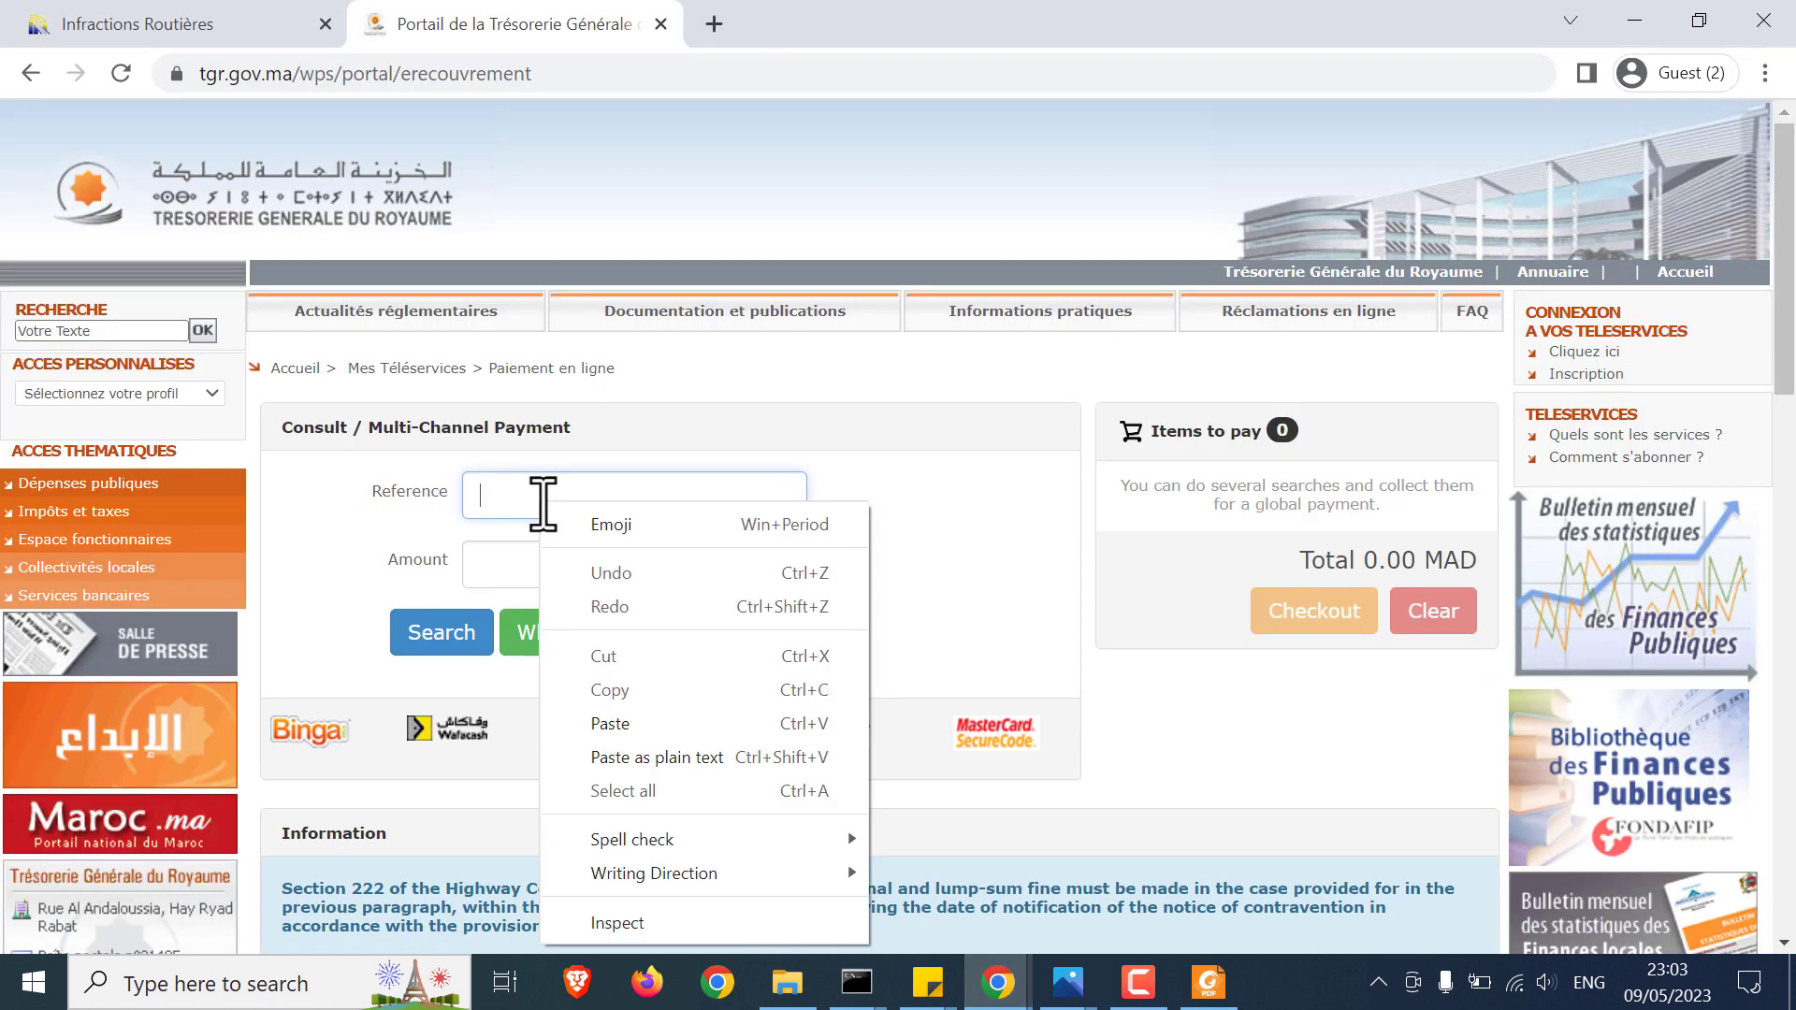
click(643, 729)
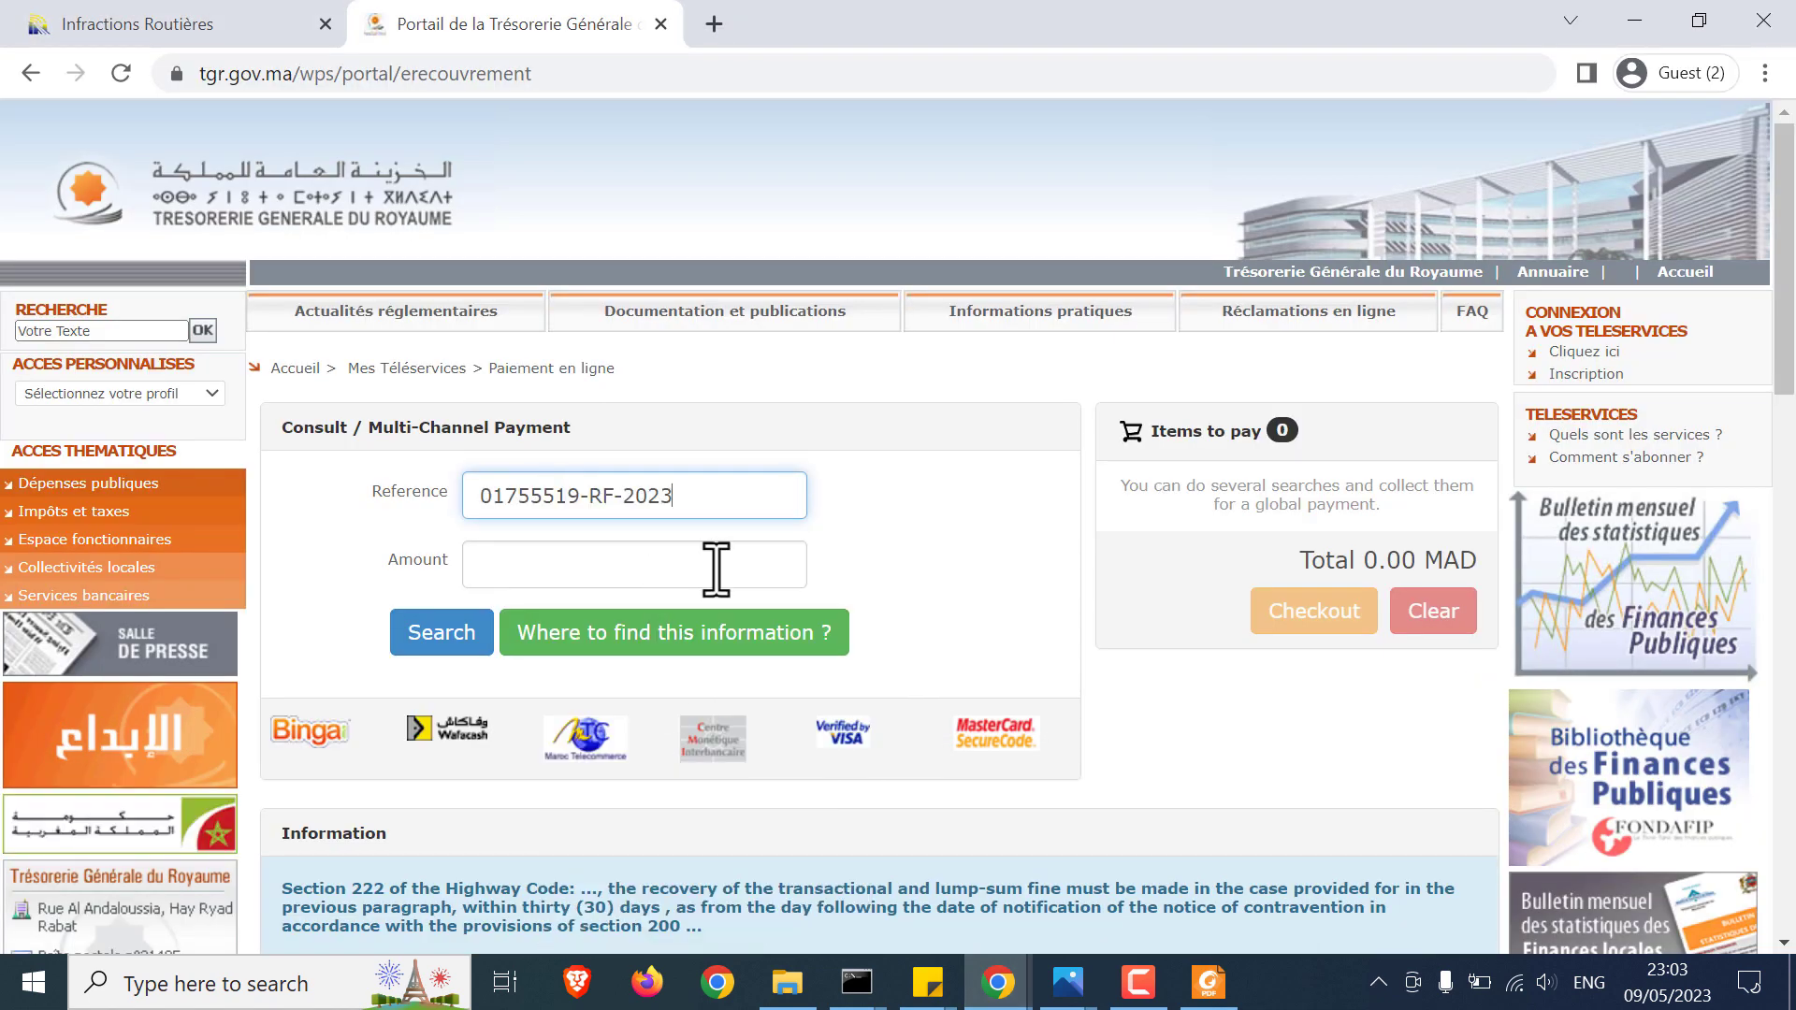
Step: Find the reduced 300,00 fine amount in avis.pdf's payment table, then return to the portal
click(1209, 982)
scroll(1216, 678, down, 5)
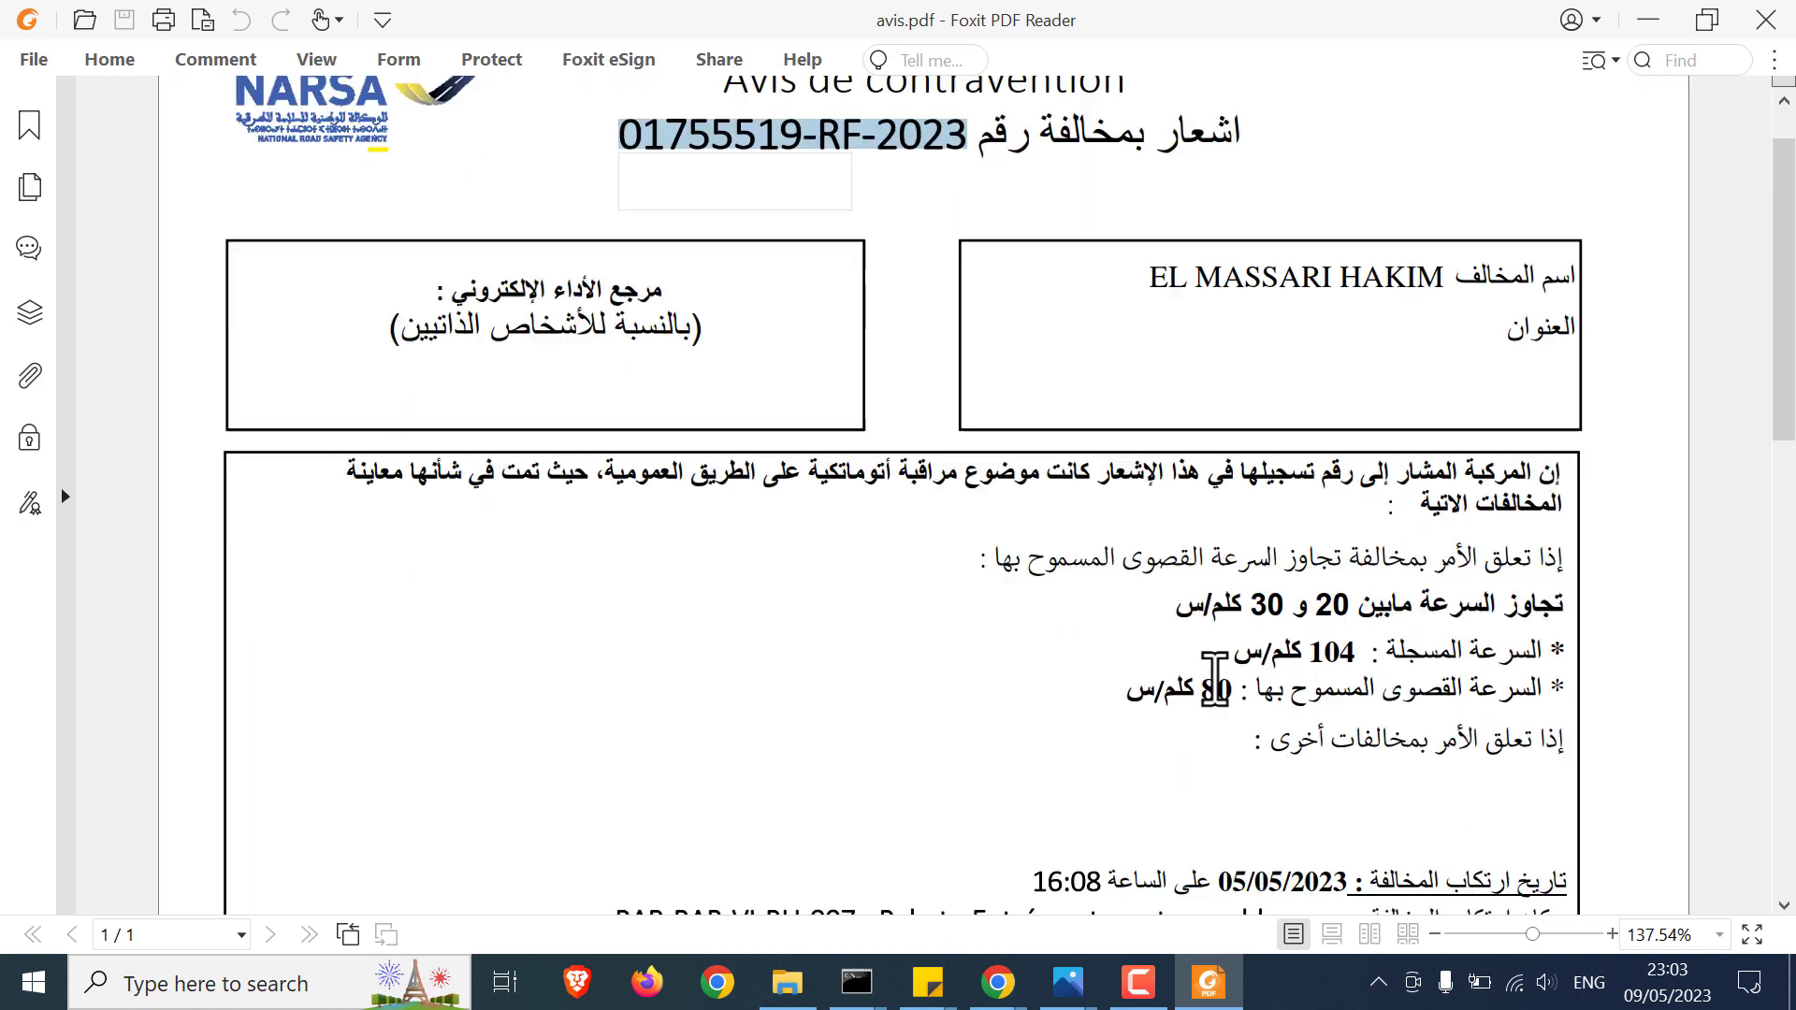
scroll(1030, 673, up, 3)
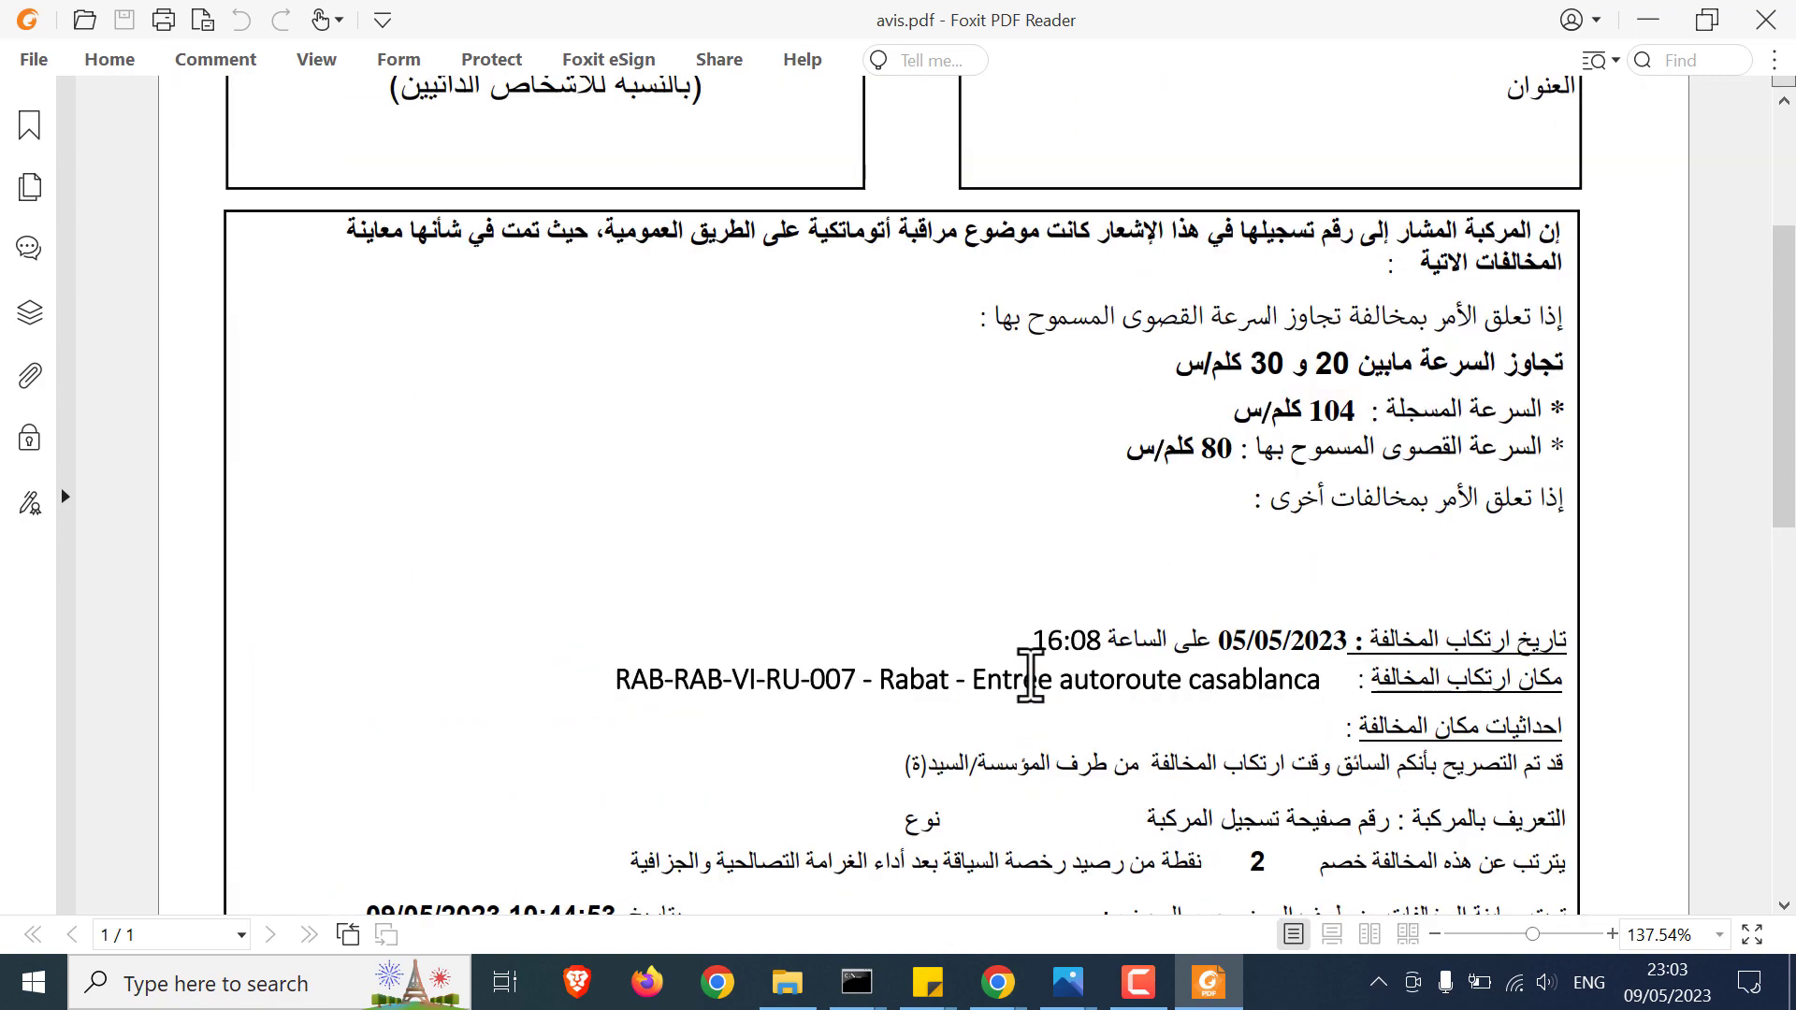
scroll(1030, 673, down, 5)
scroll(1030, 673, down, 2)
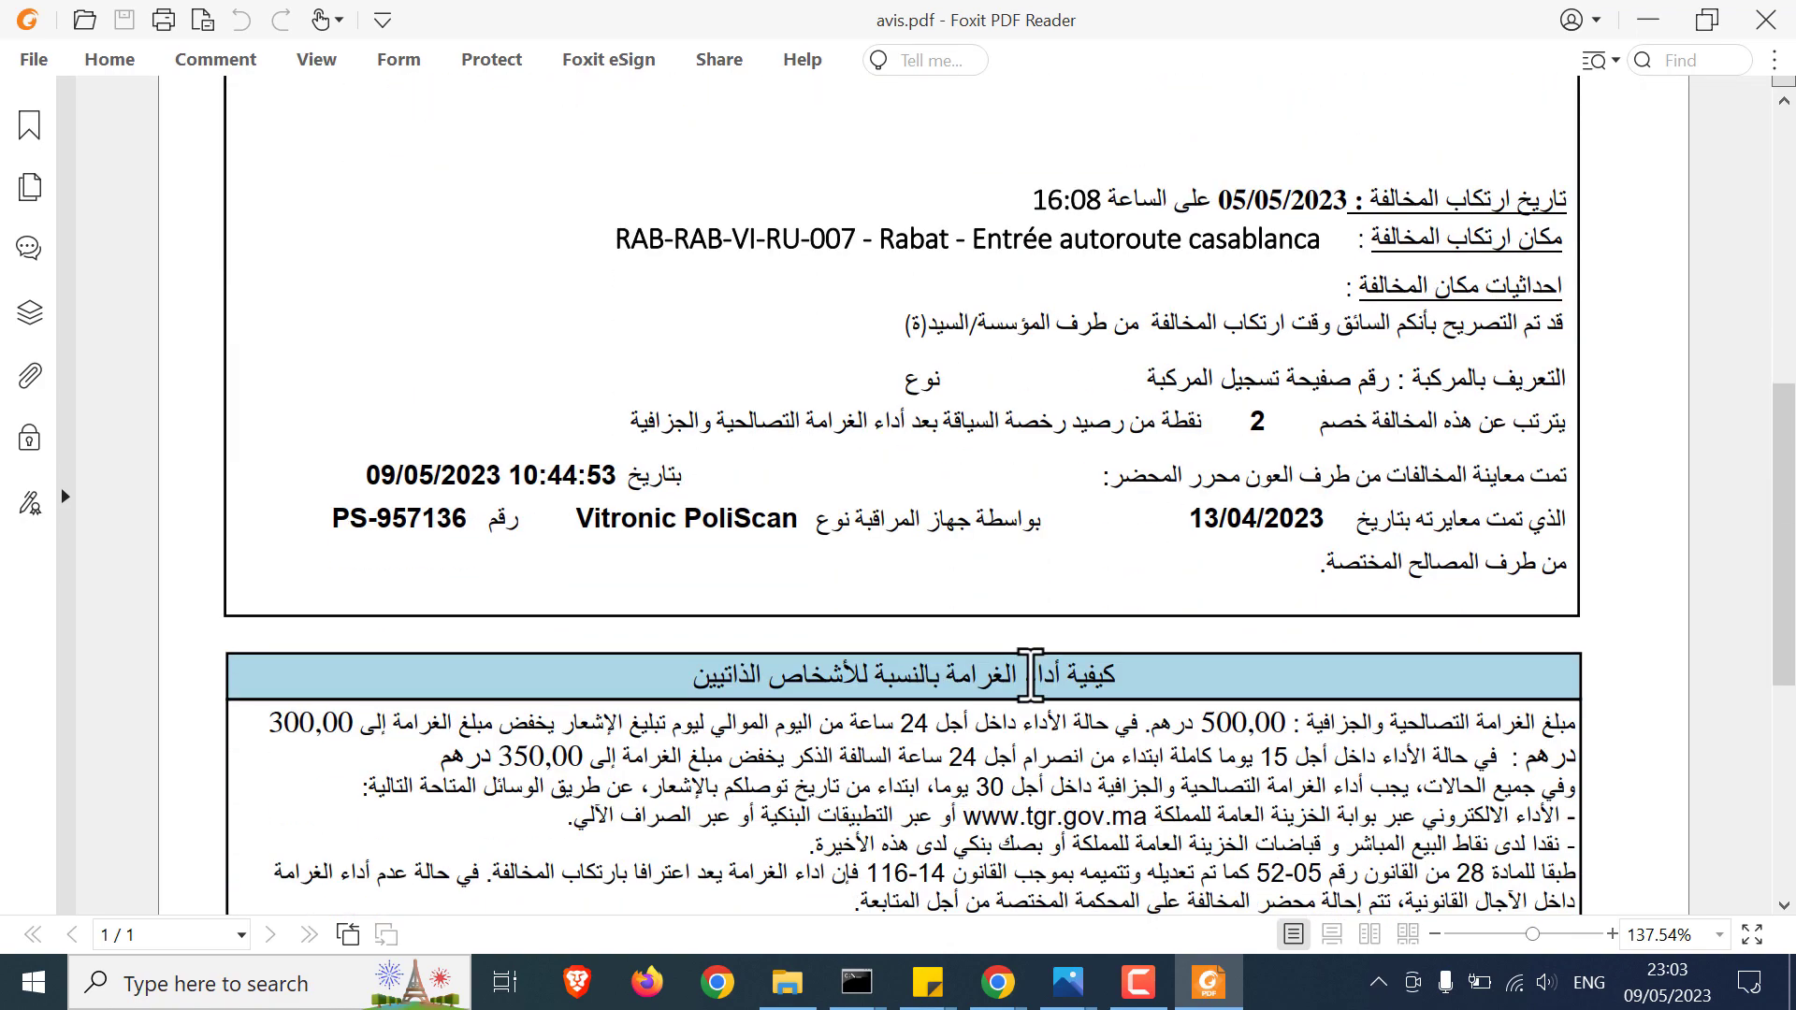
drag(277, 530, 309, 533)
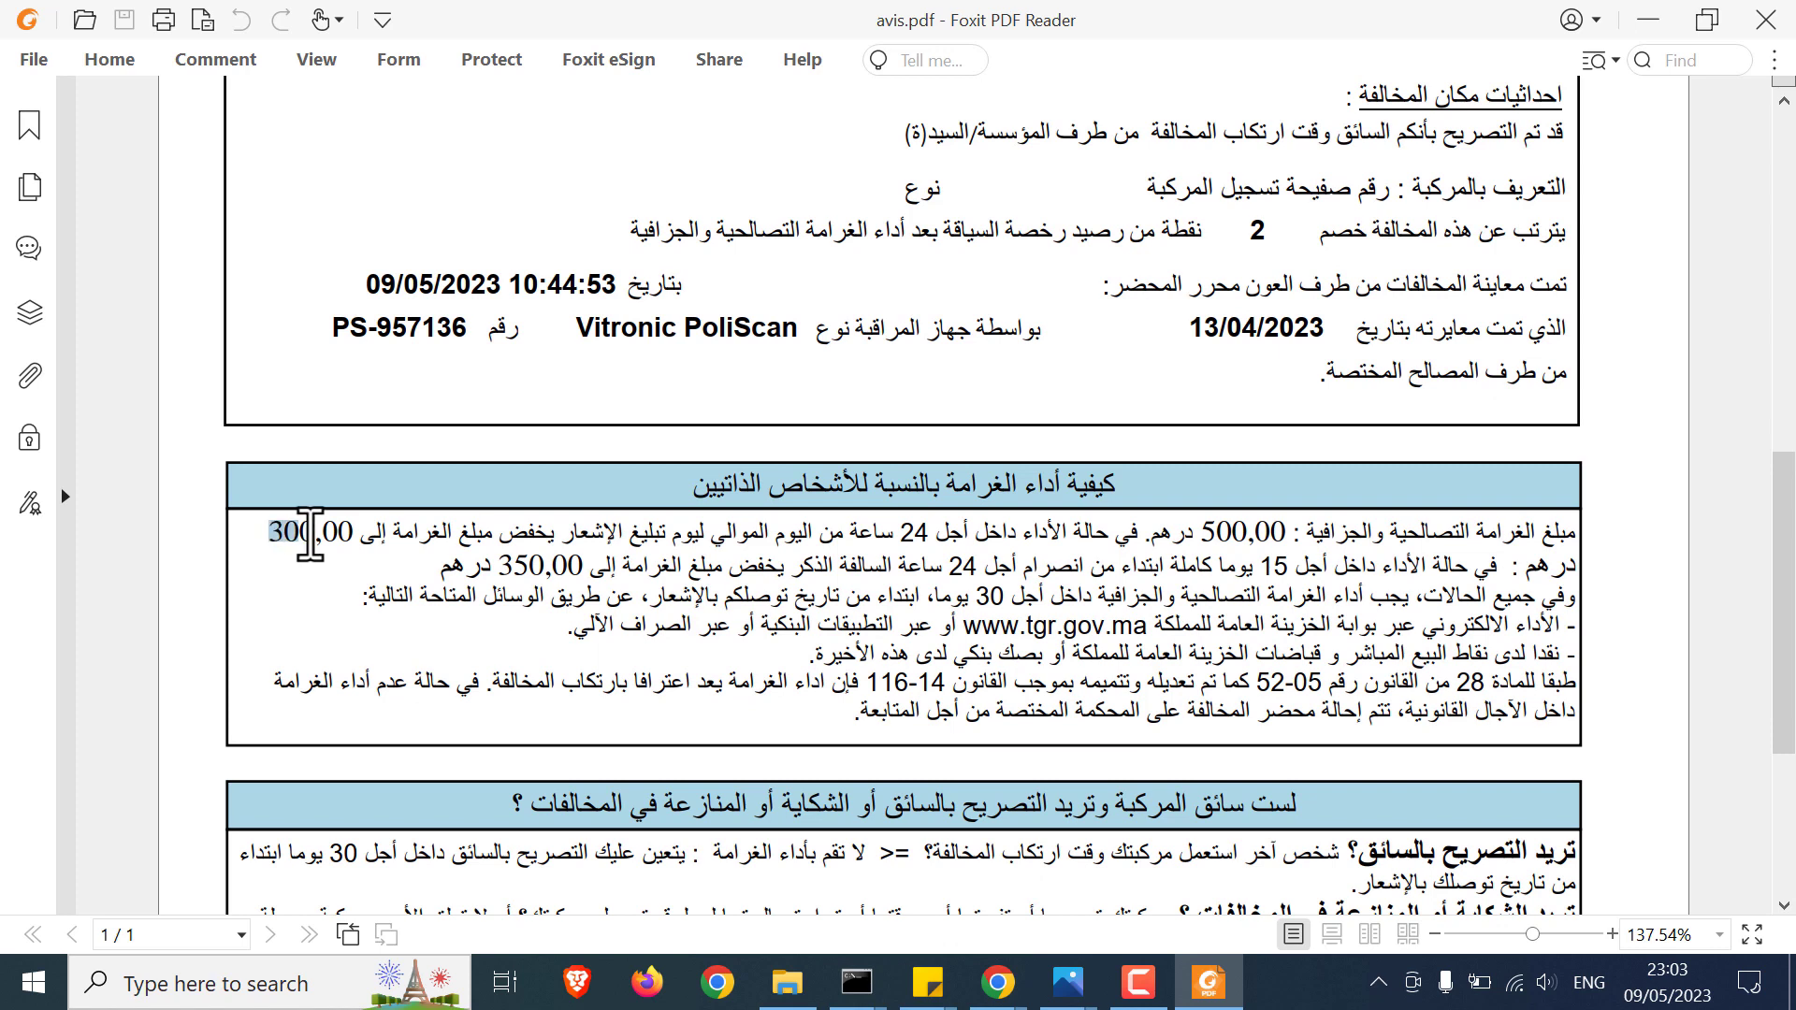
click(329, 541)
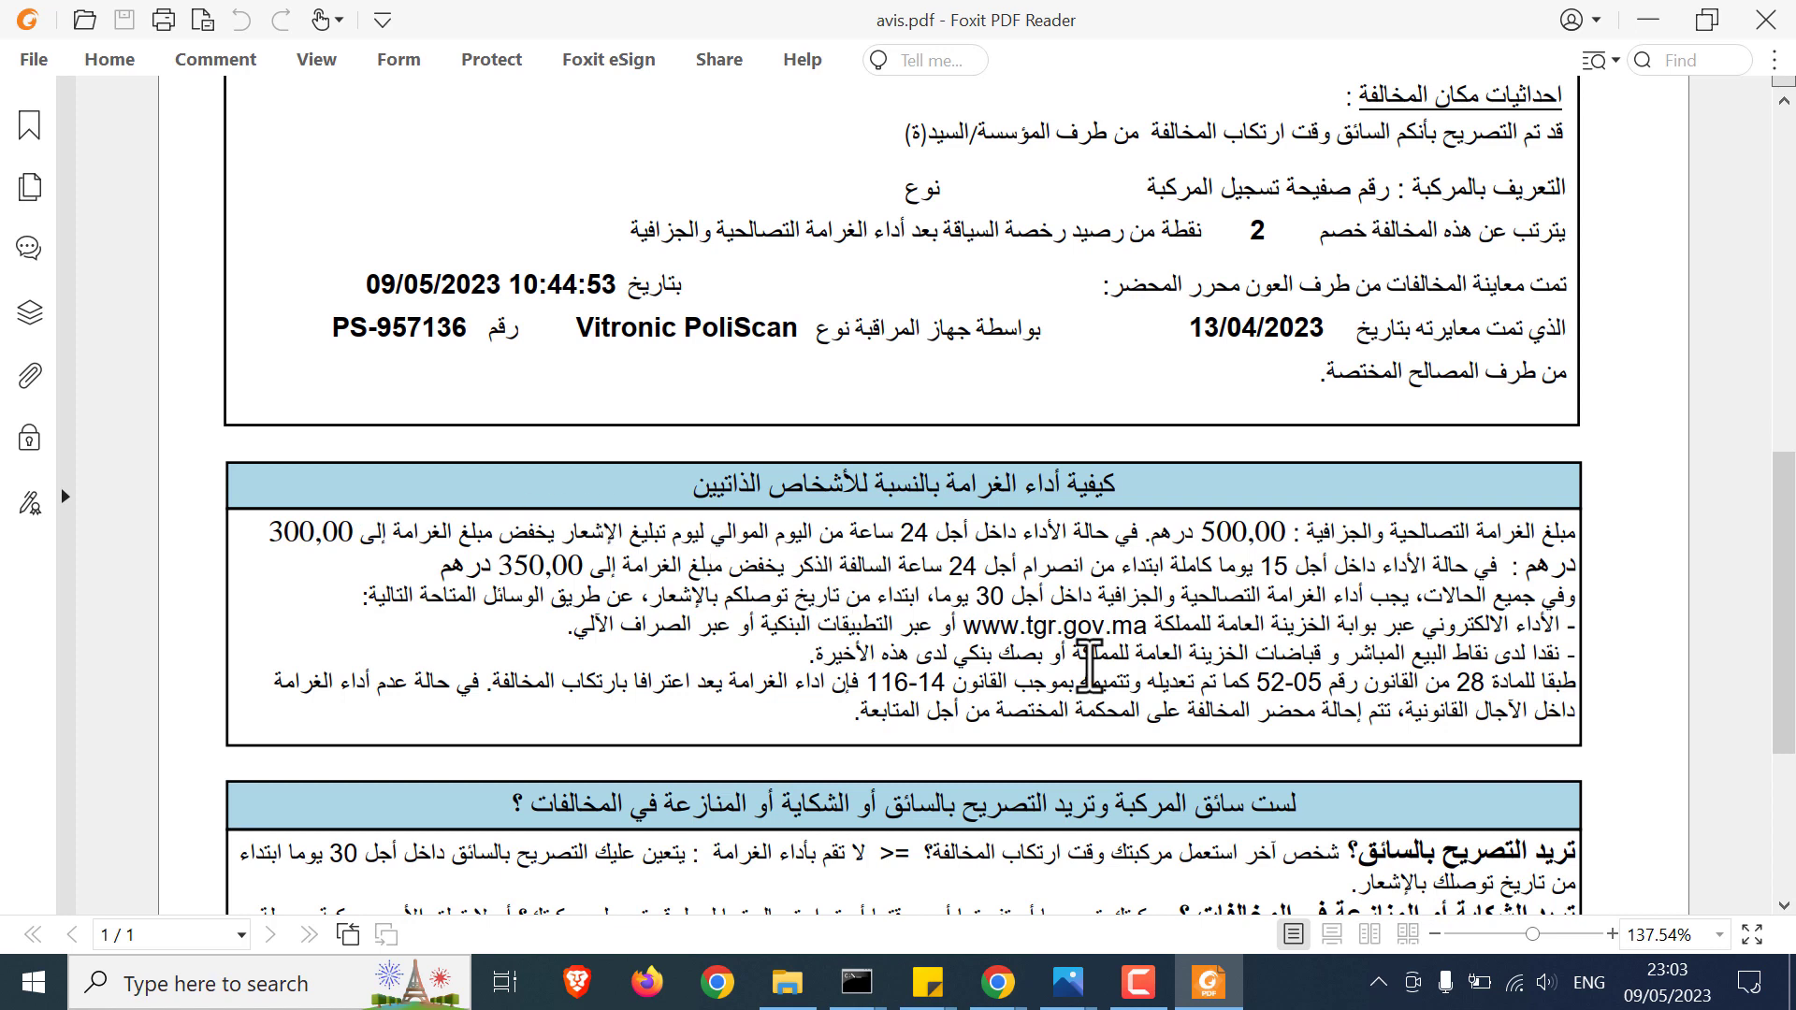
mouse_move(1006, 983)
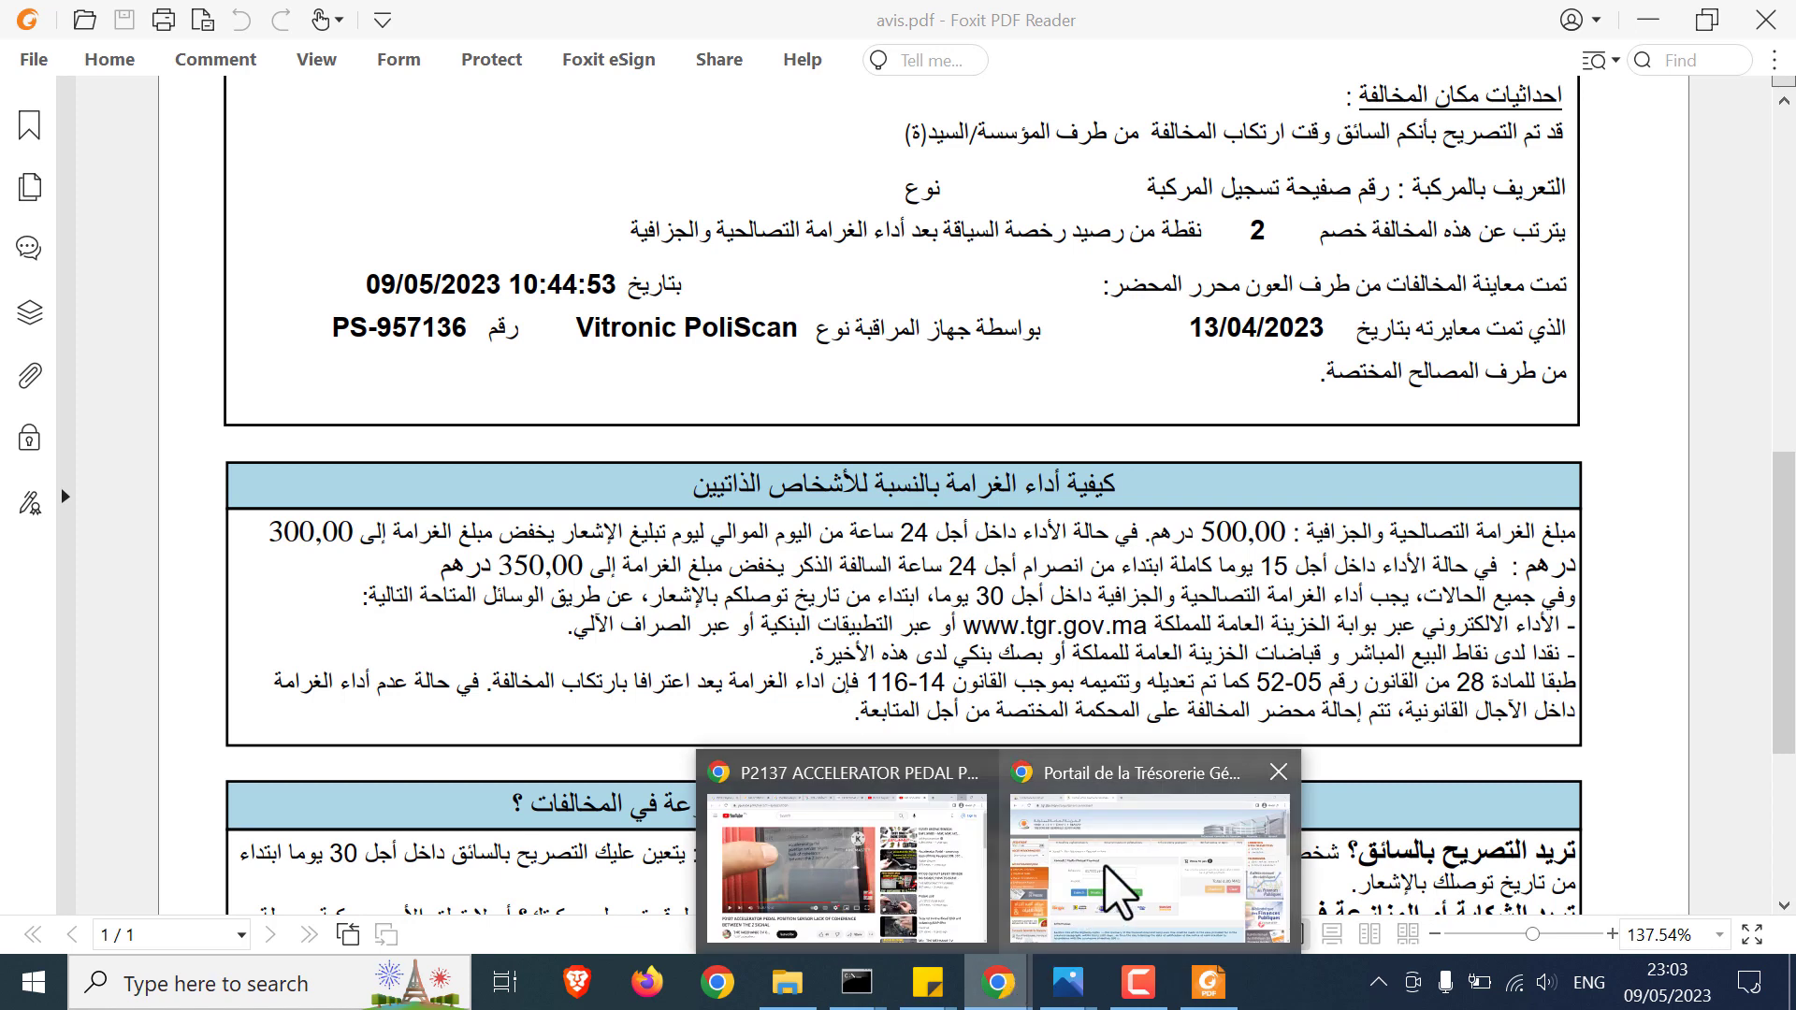
click(1104, 865)
Step: Search for the fine with amount 300 alongside the reference
click(591, 552)
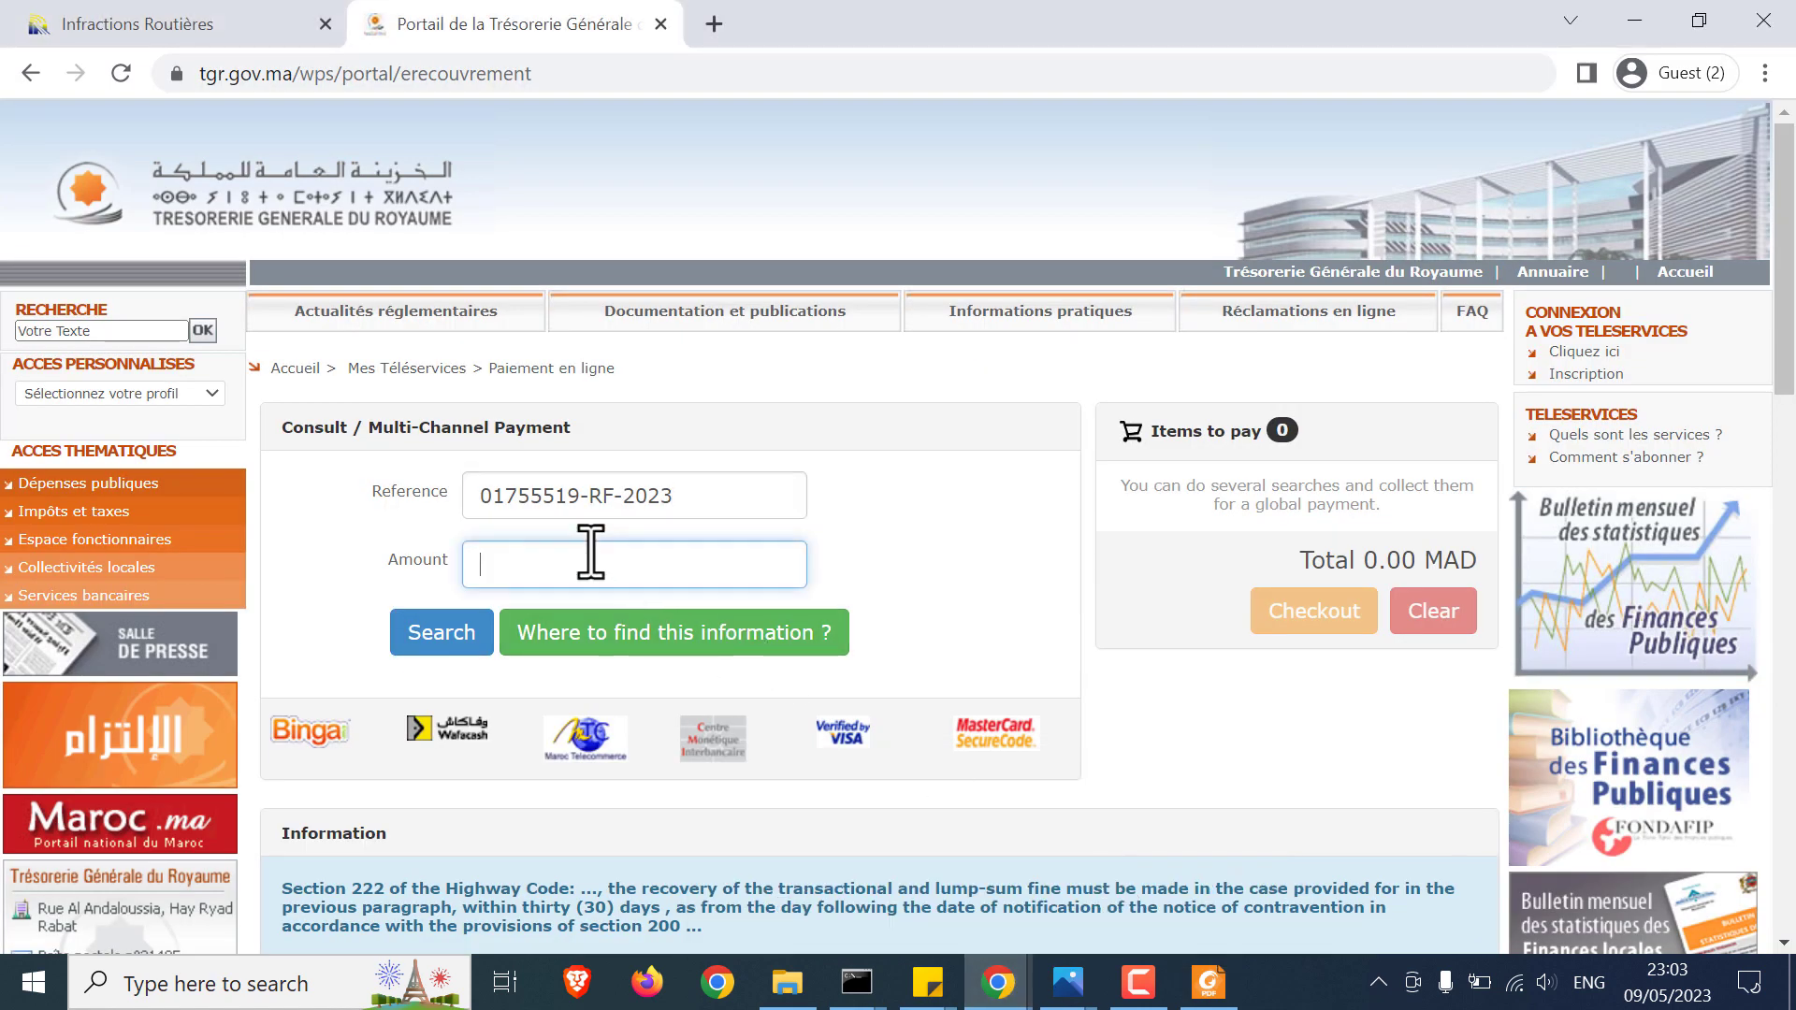
text(300)
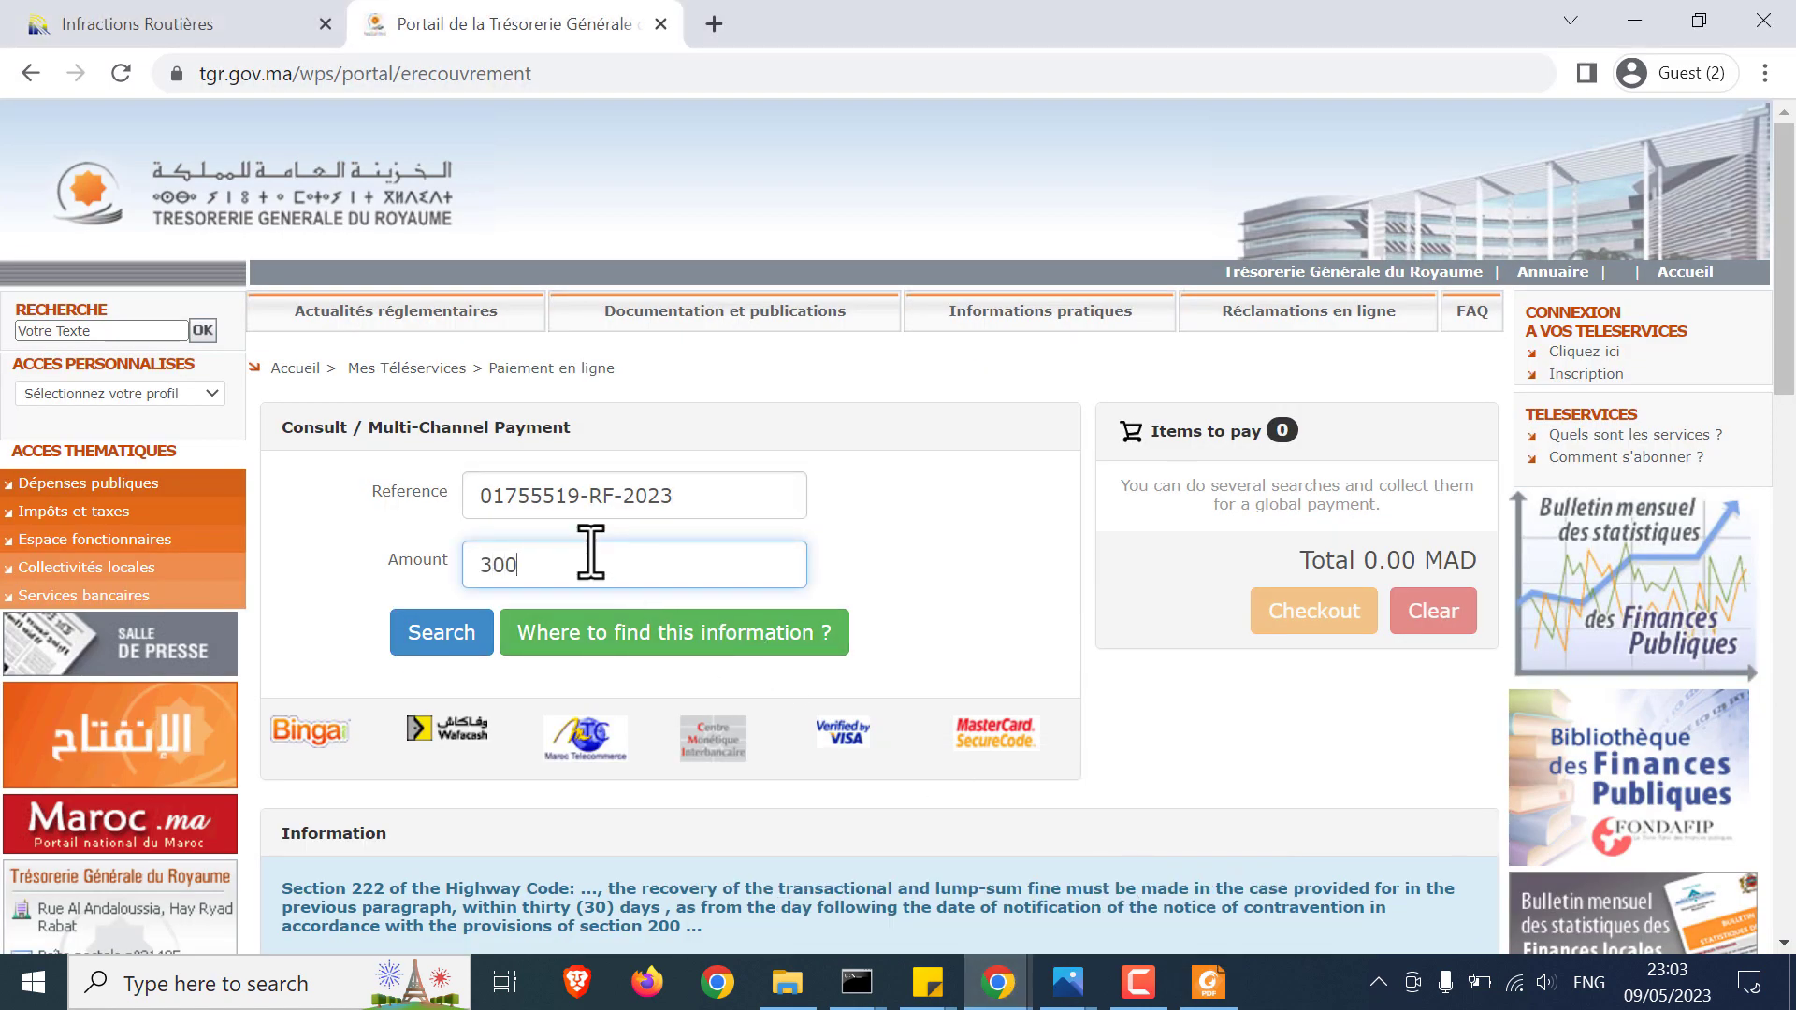
click(435, 637)
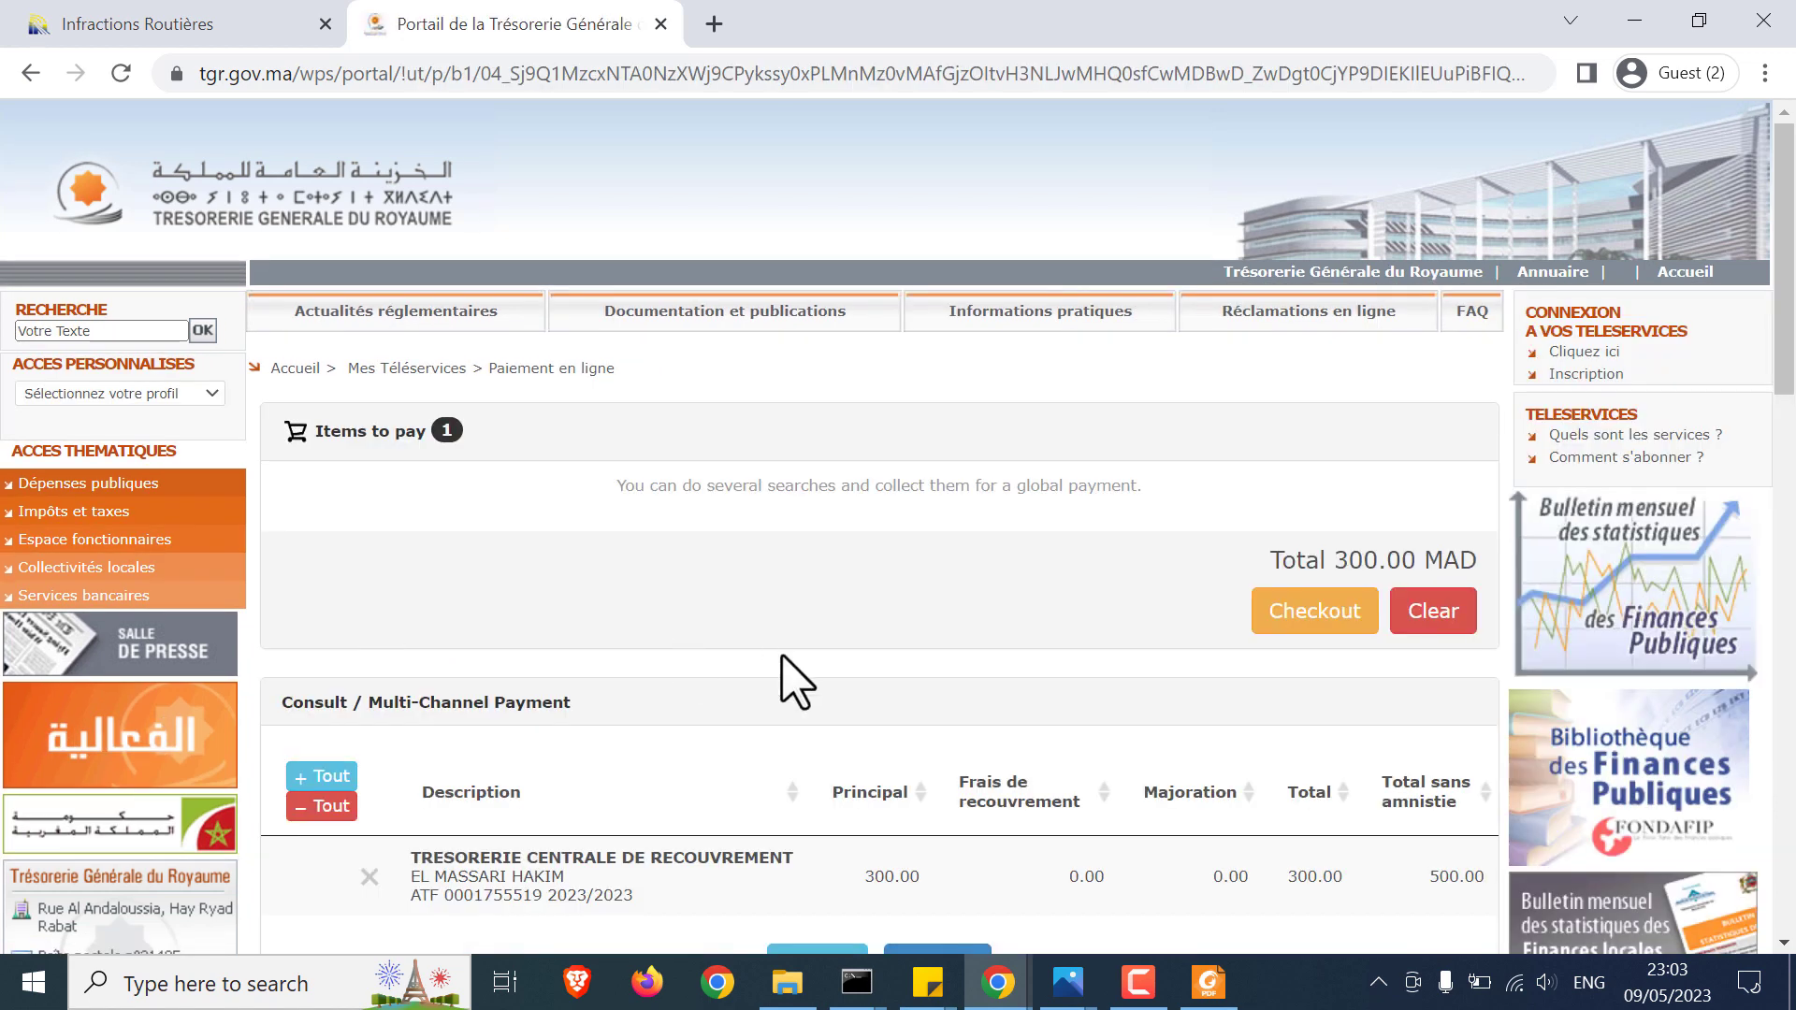
Step: Add the found fine to the items to pay and check out the 300 MAD total
scroll(795, 683, down, 1)
drag(421, 749, 491, 767)
click(491, 767)
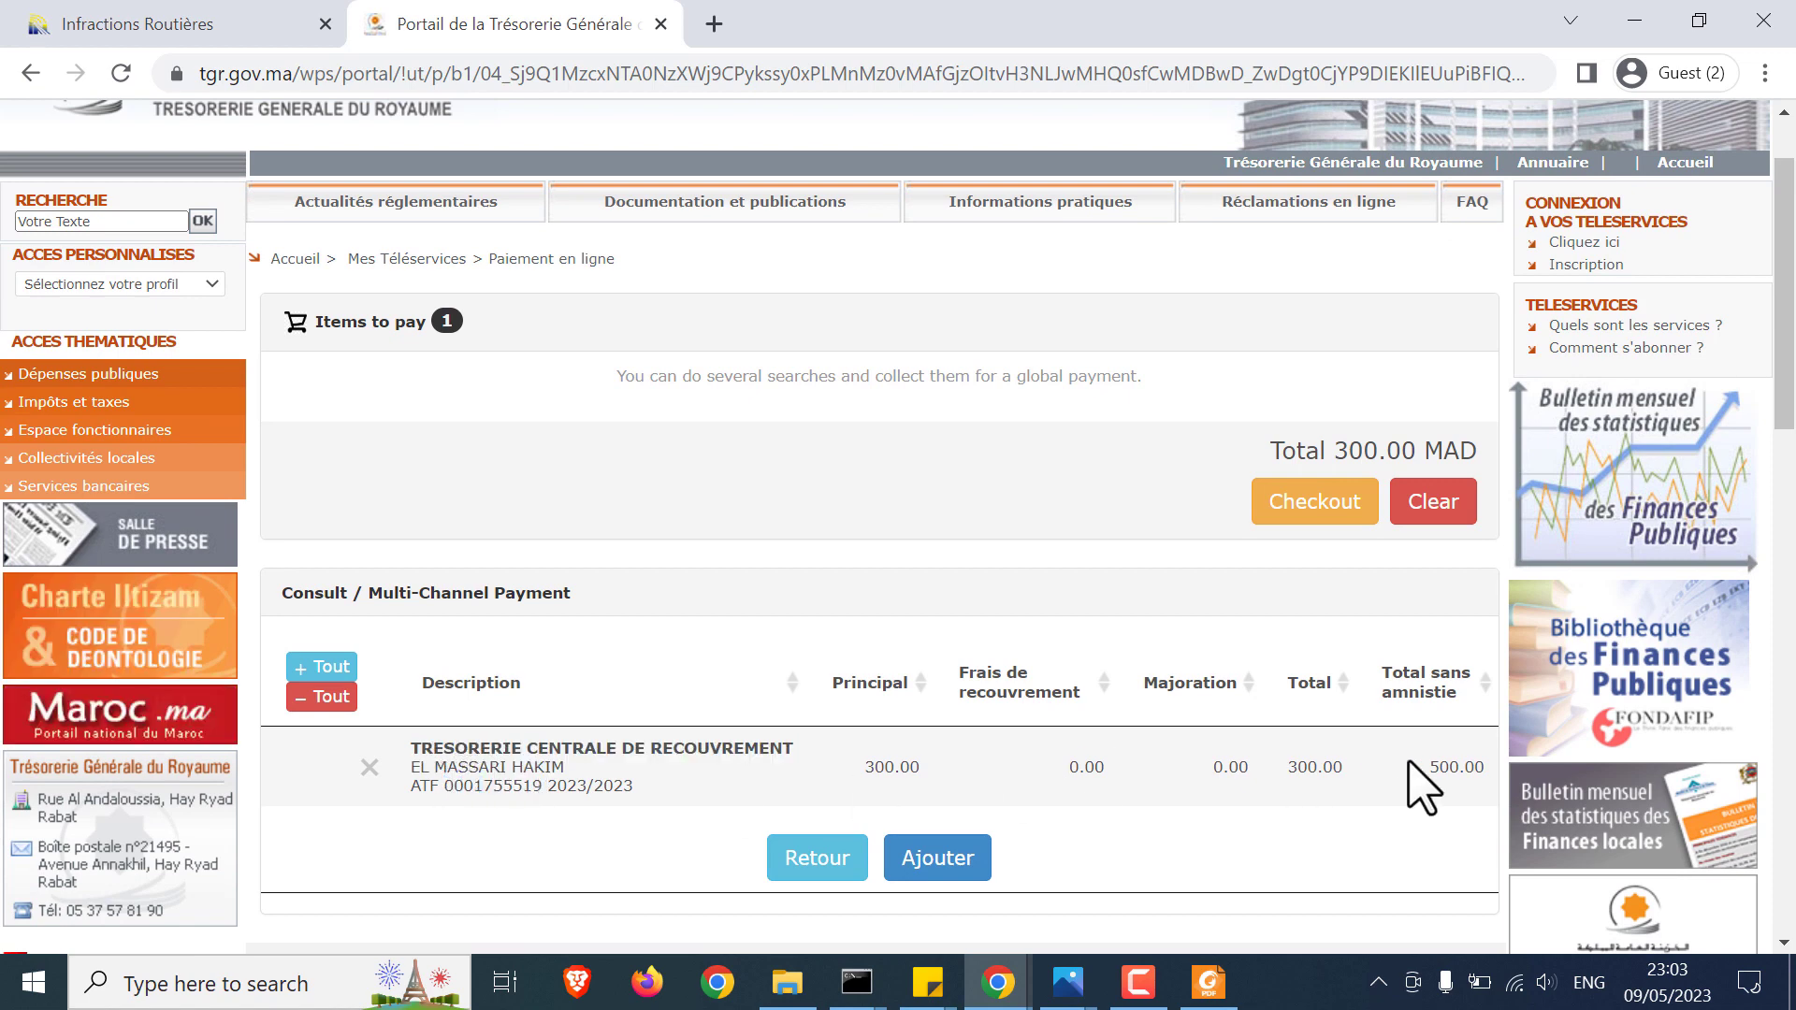
click(943, 866)
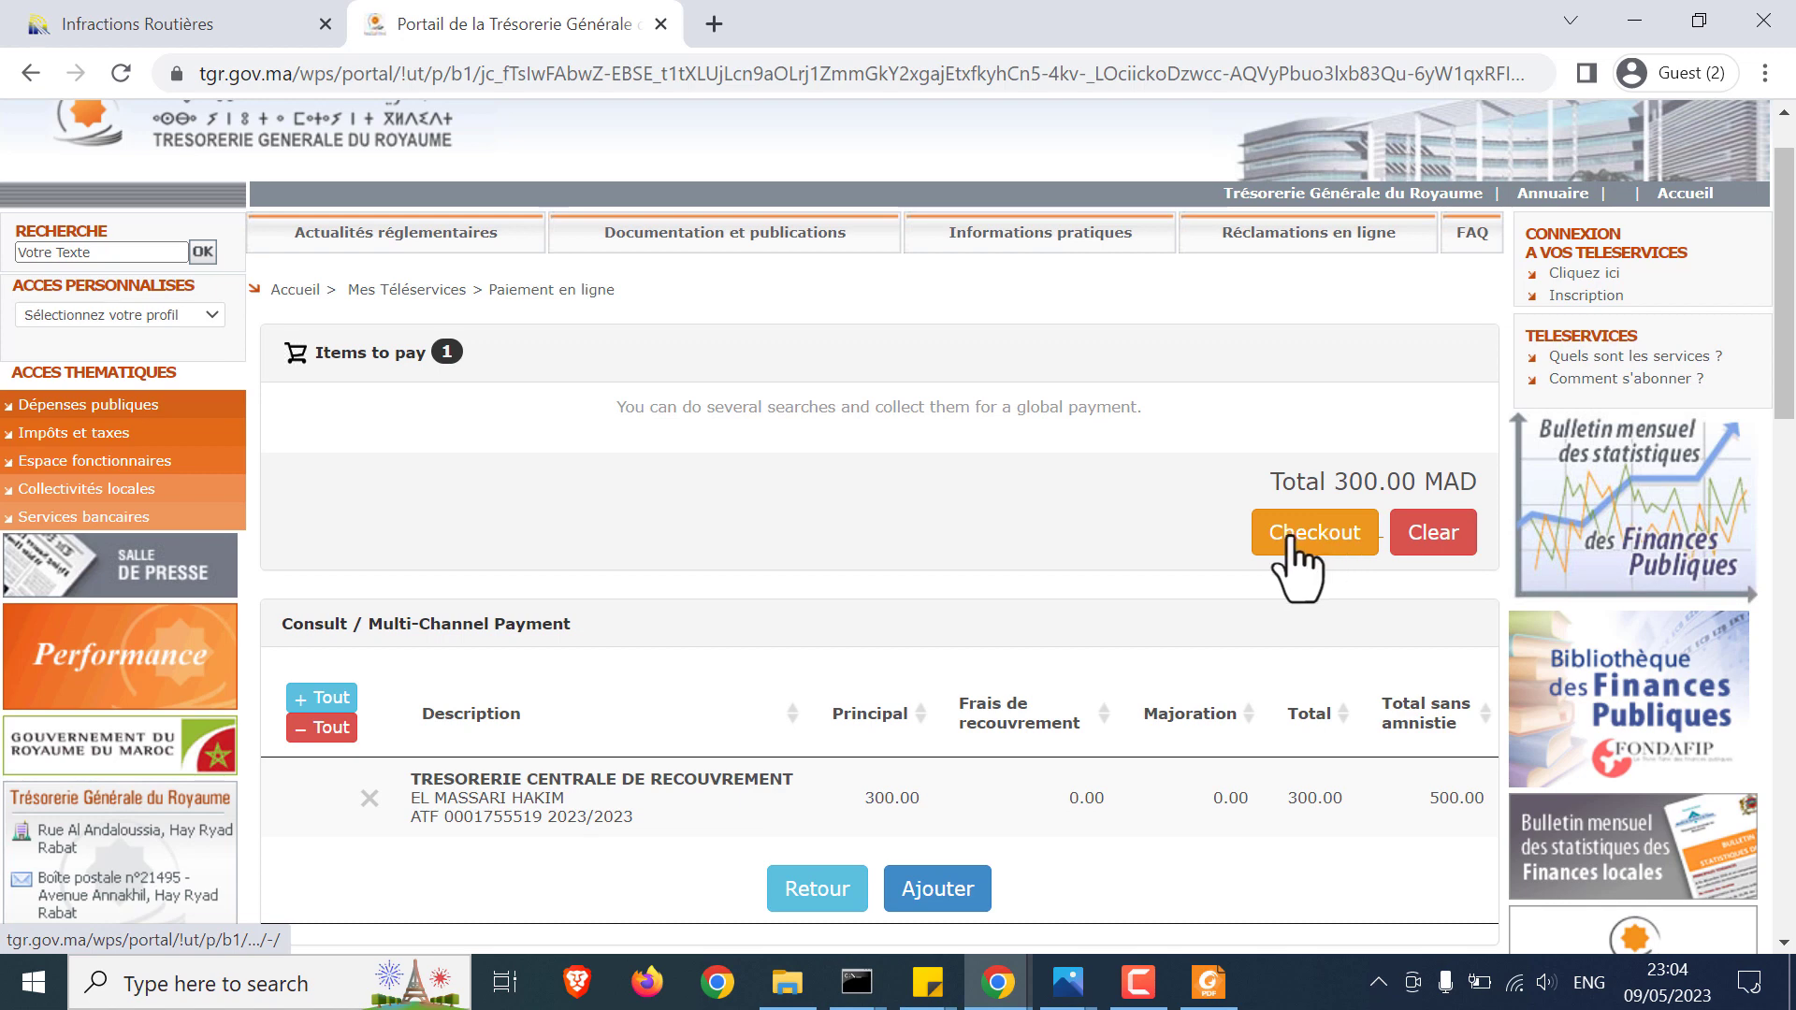
click(1290, 539)
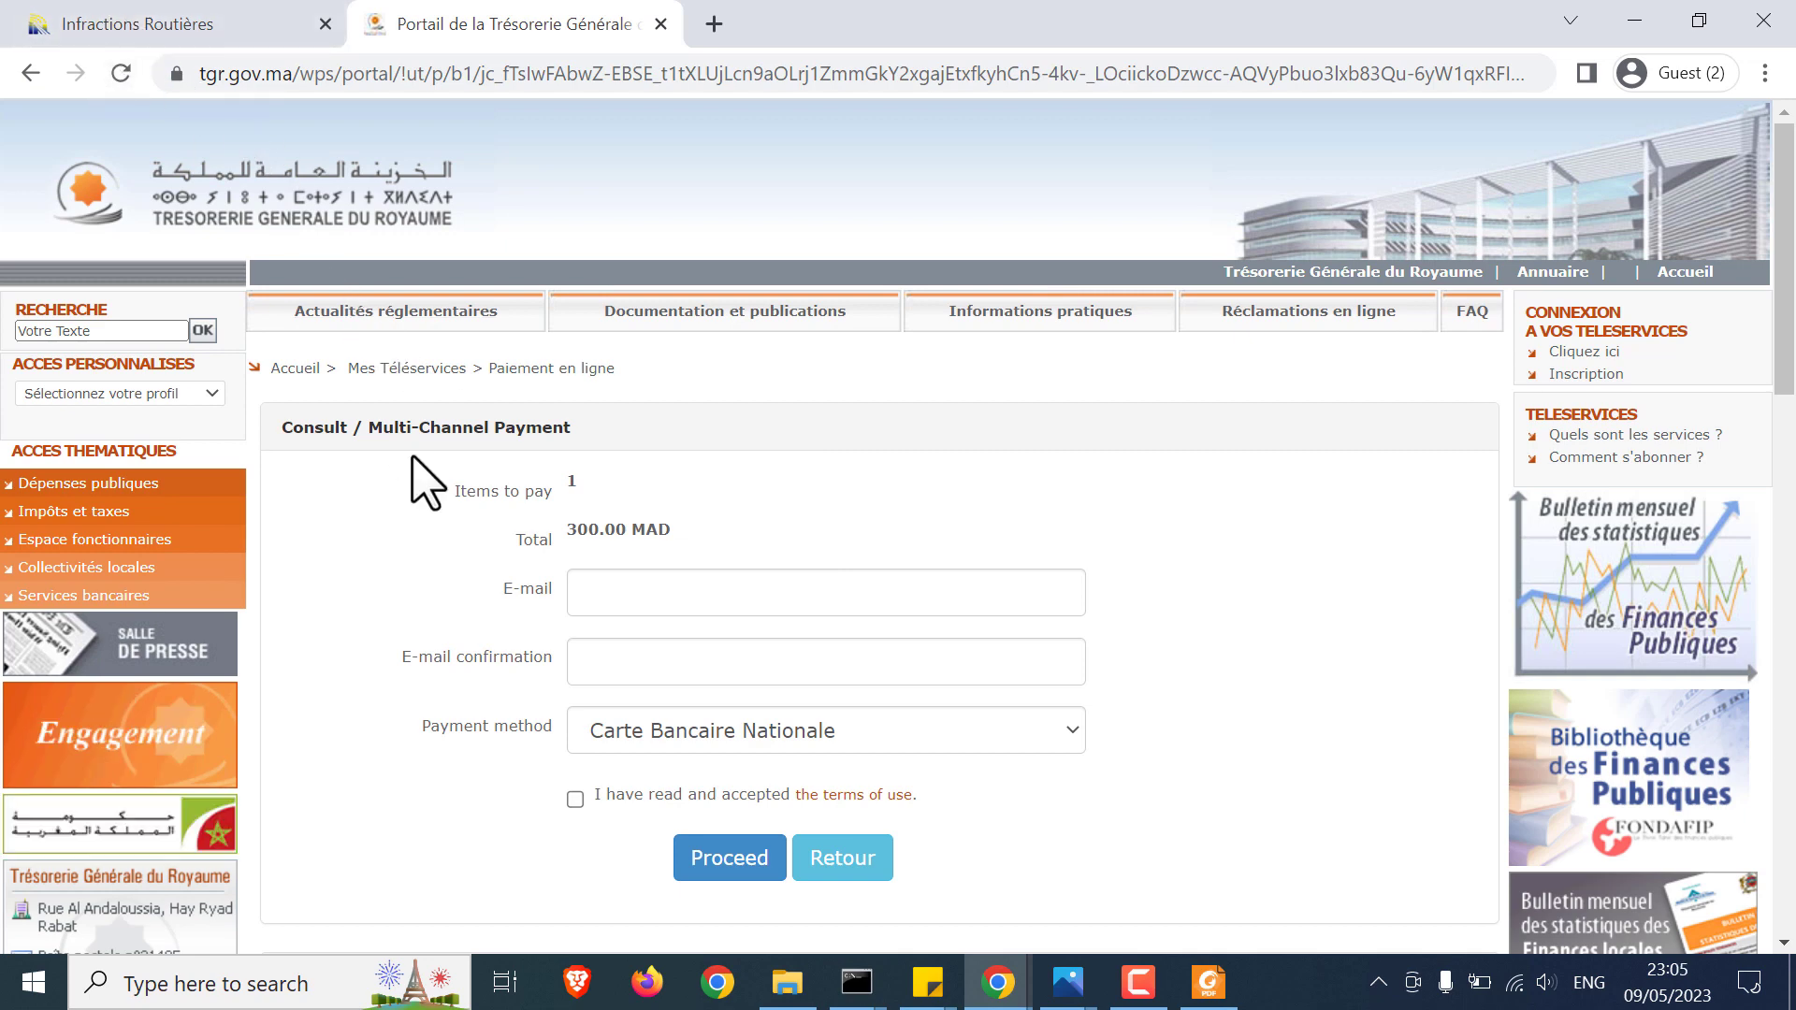
Step: Keep Carte Bancaire Nationale as payment method and accept the terms of use
scroll(412, 467, down, 2)
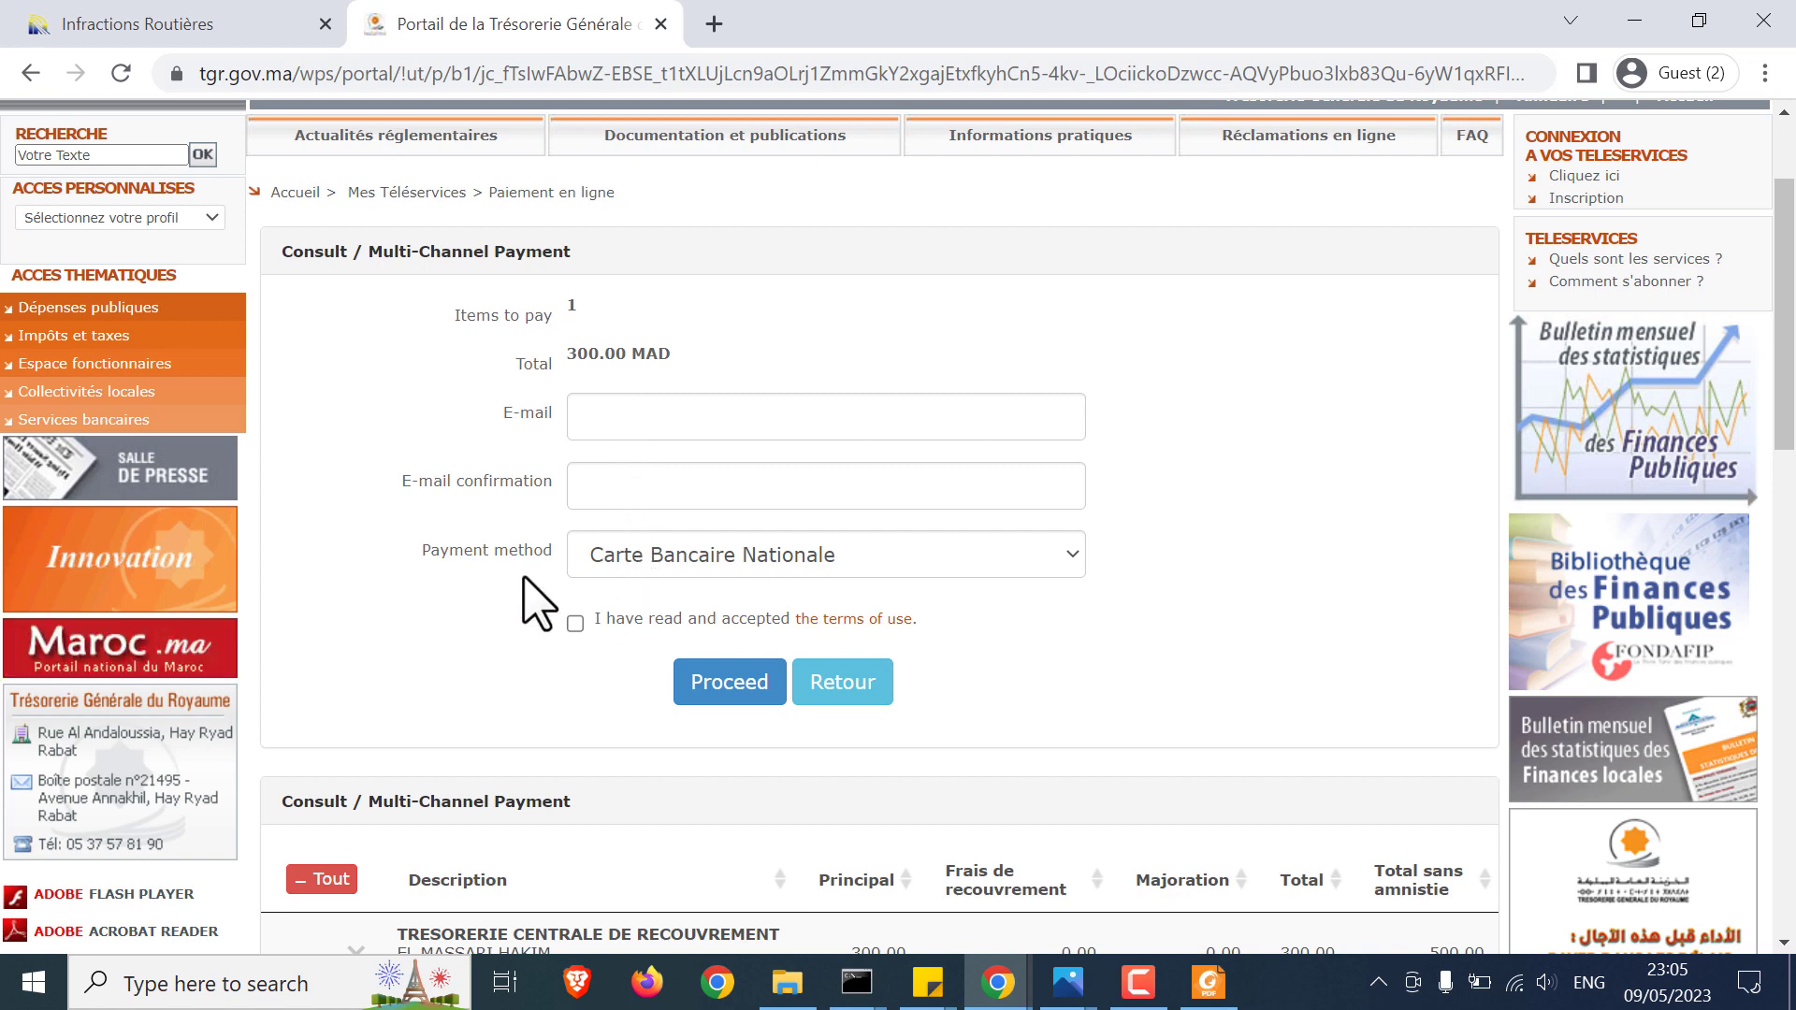
click(727, 554)
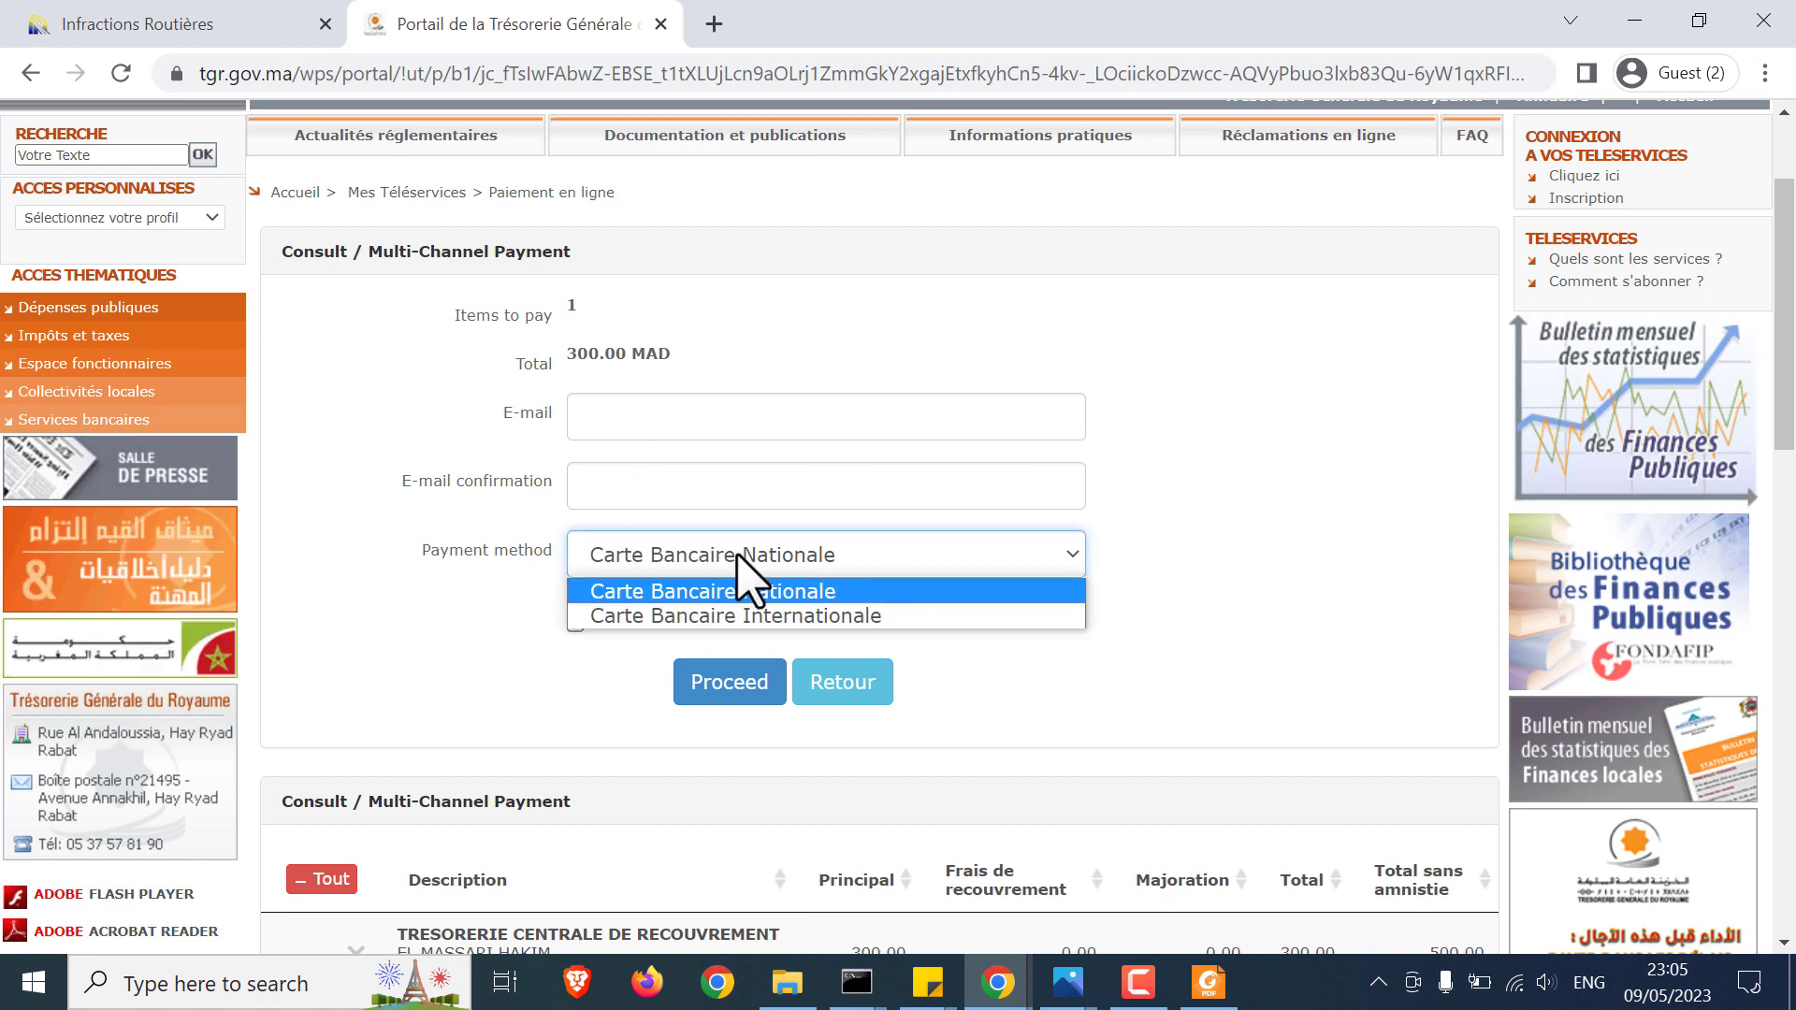
click(697, 573)
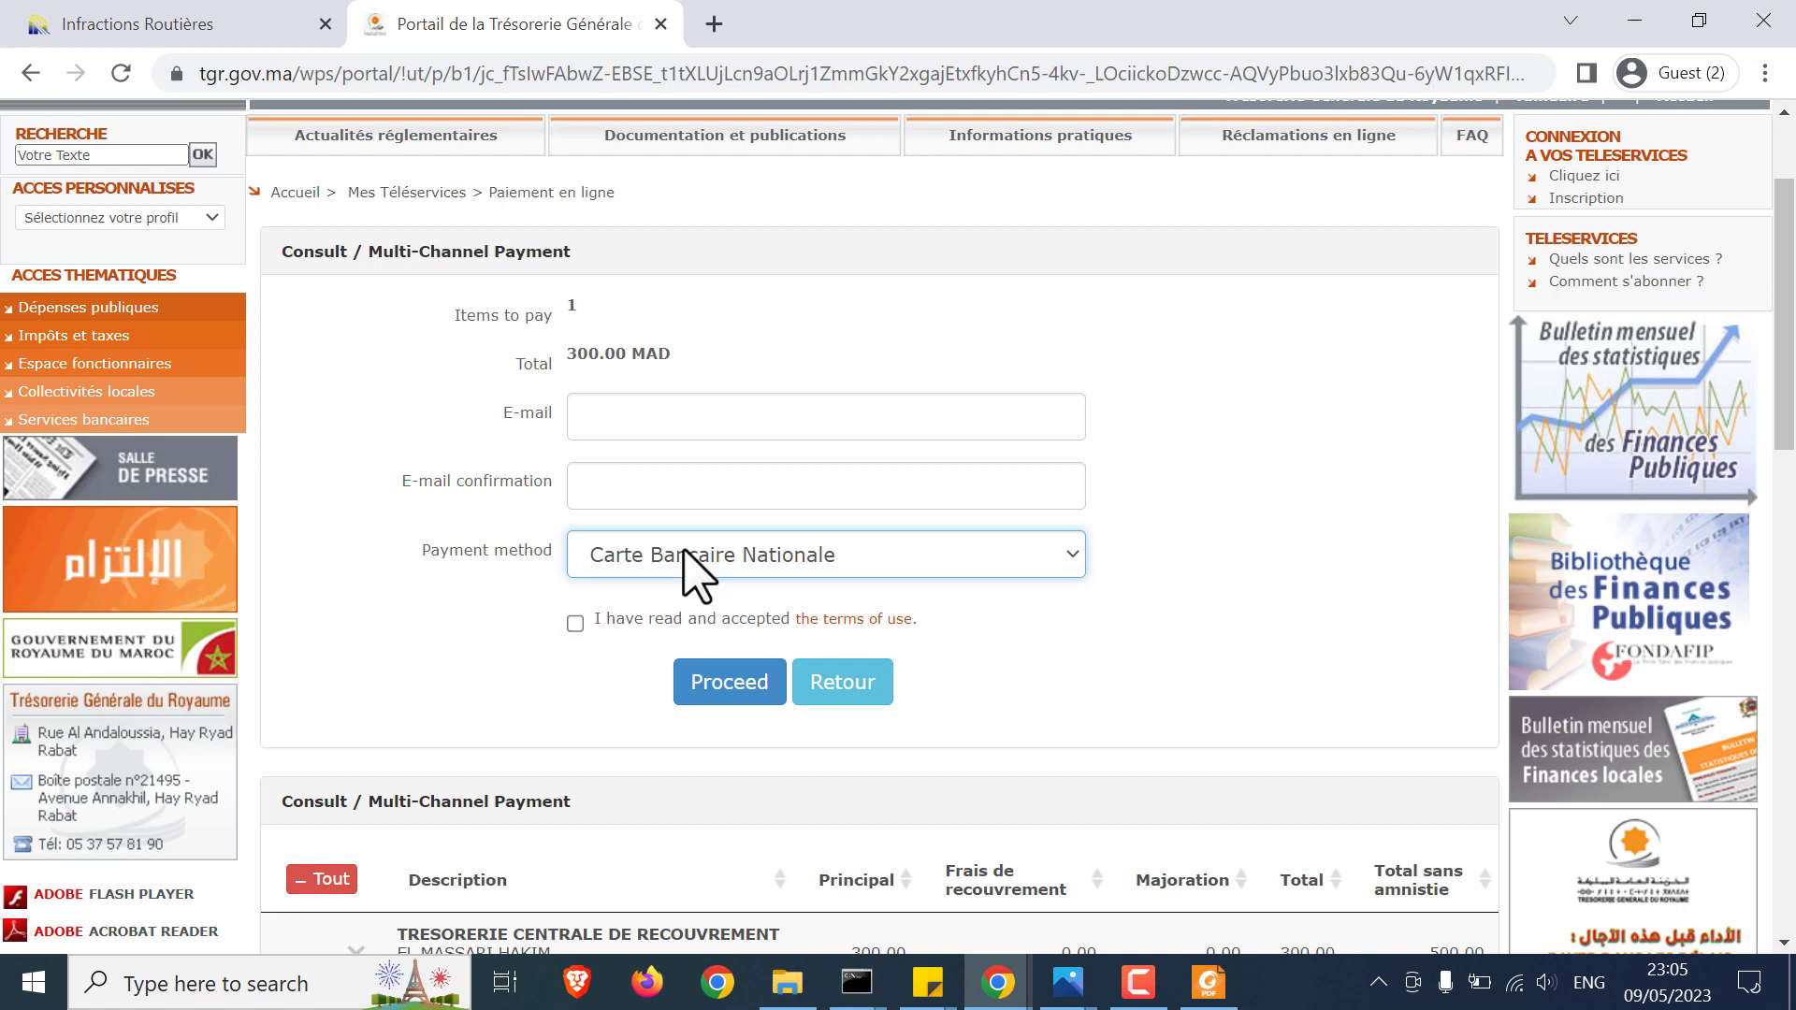
click(575, 624)
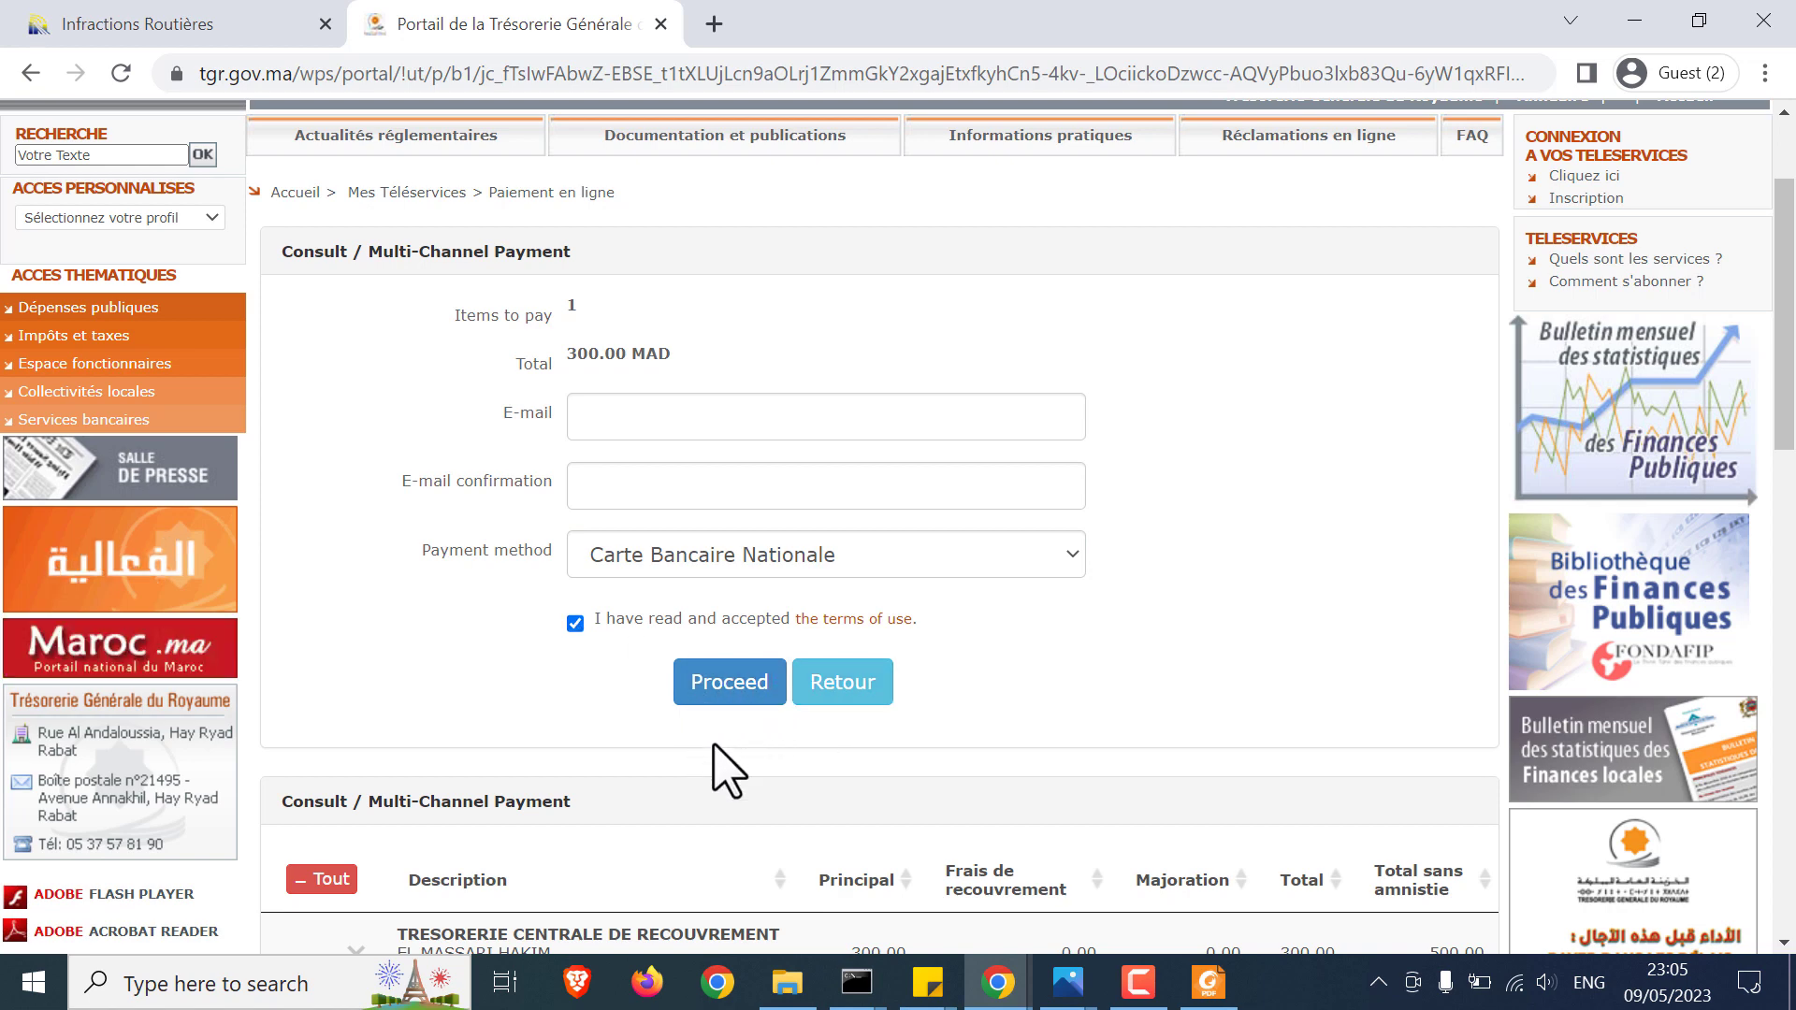
Step: Remove the fine from the items to pay and close the Trésorerie portal tab
scroll(728, 771, down, 1)
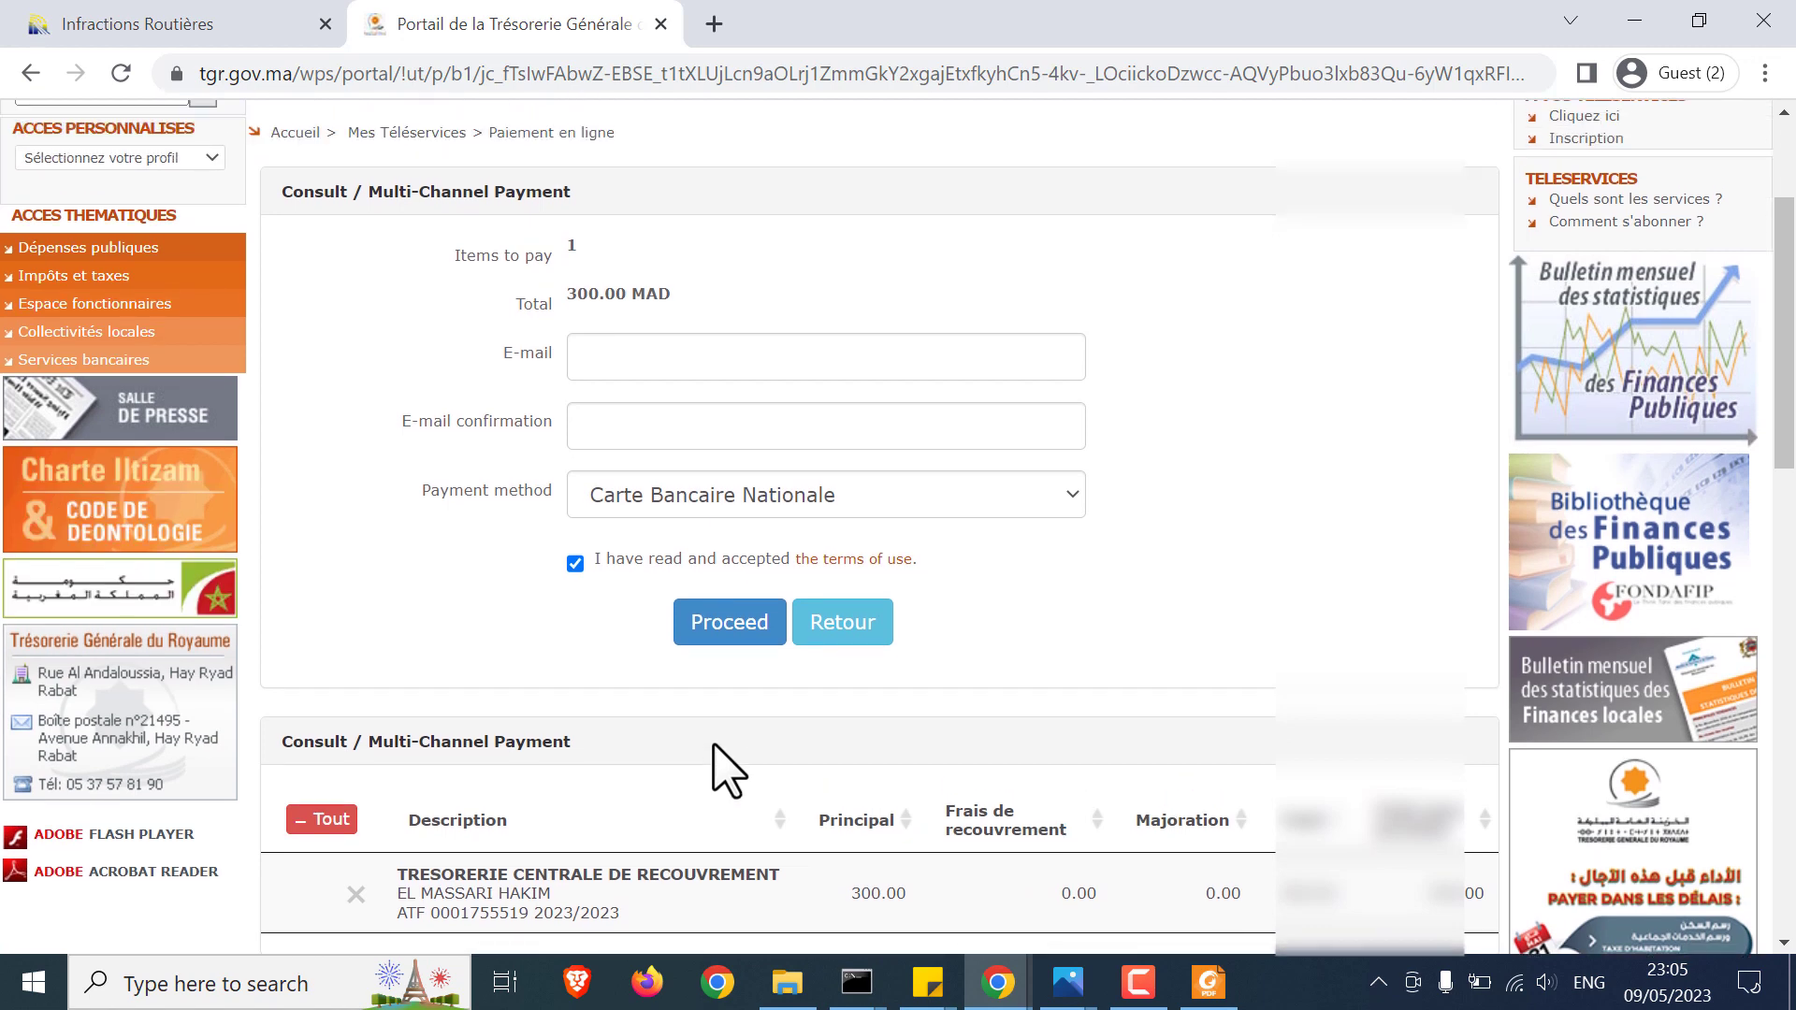
scroll(728, 771, down, 1)
click(356, 845)
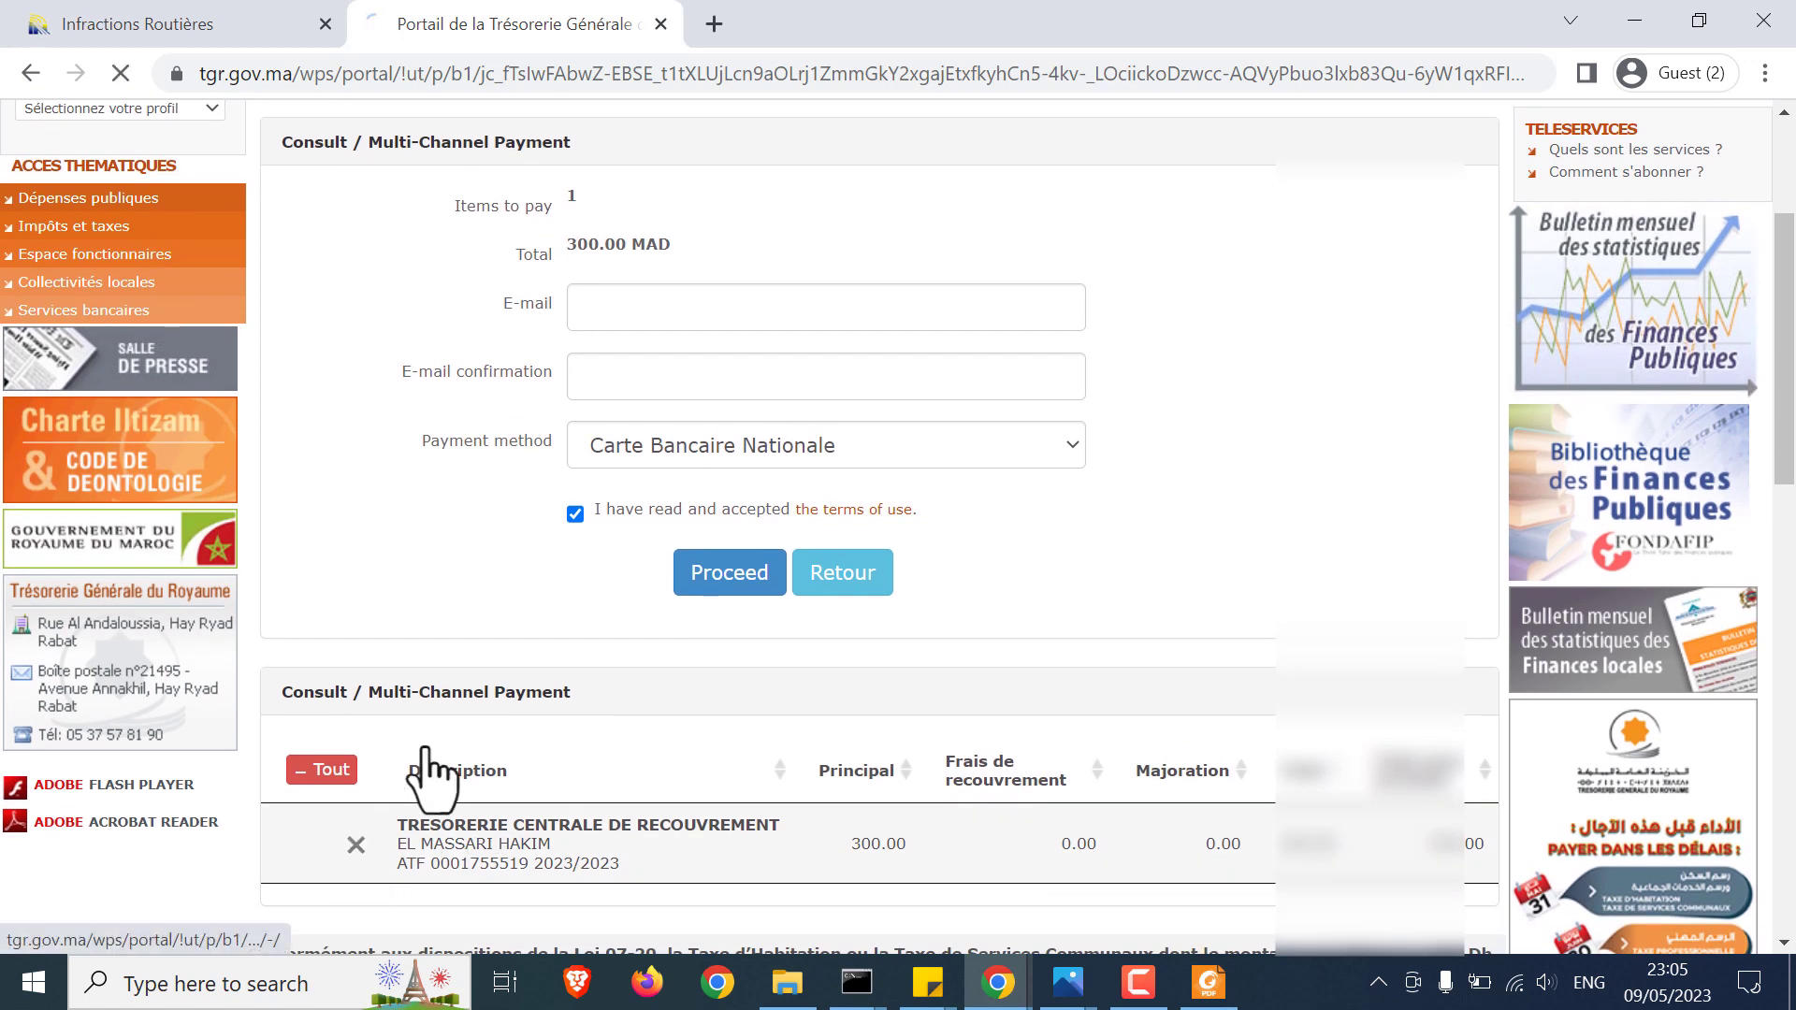
scroll(983, 581, down, 3)
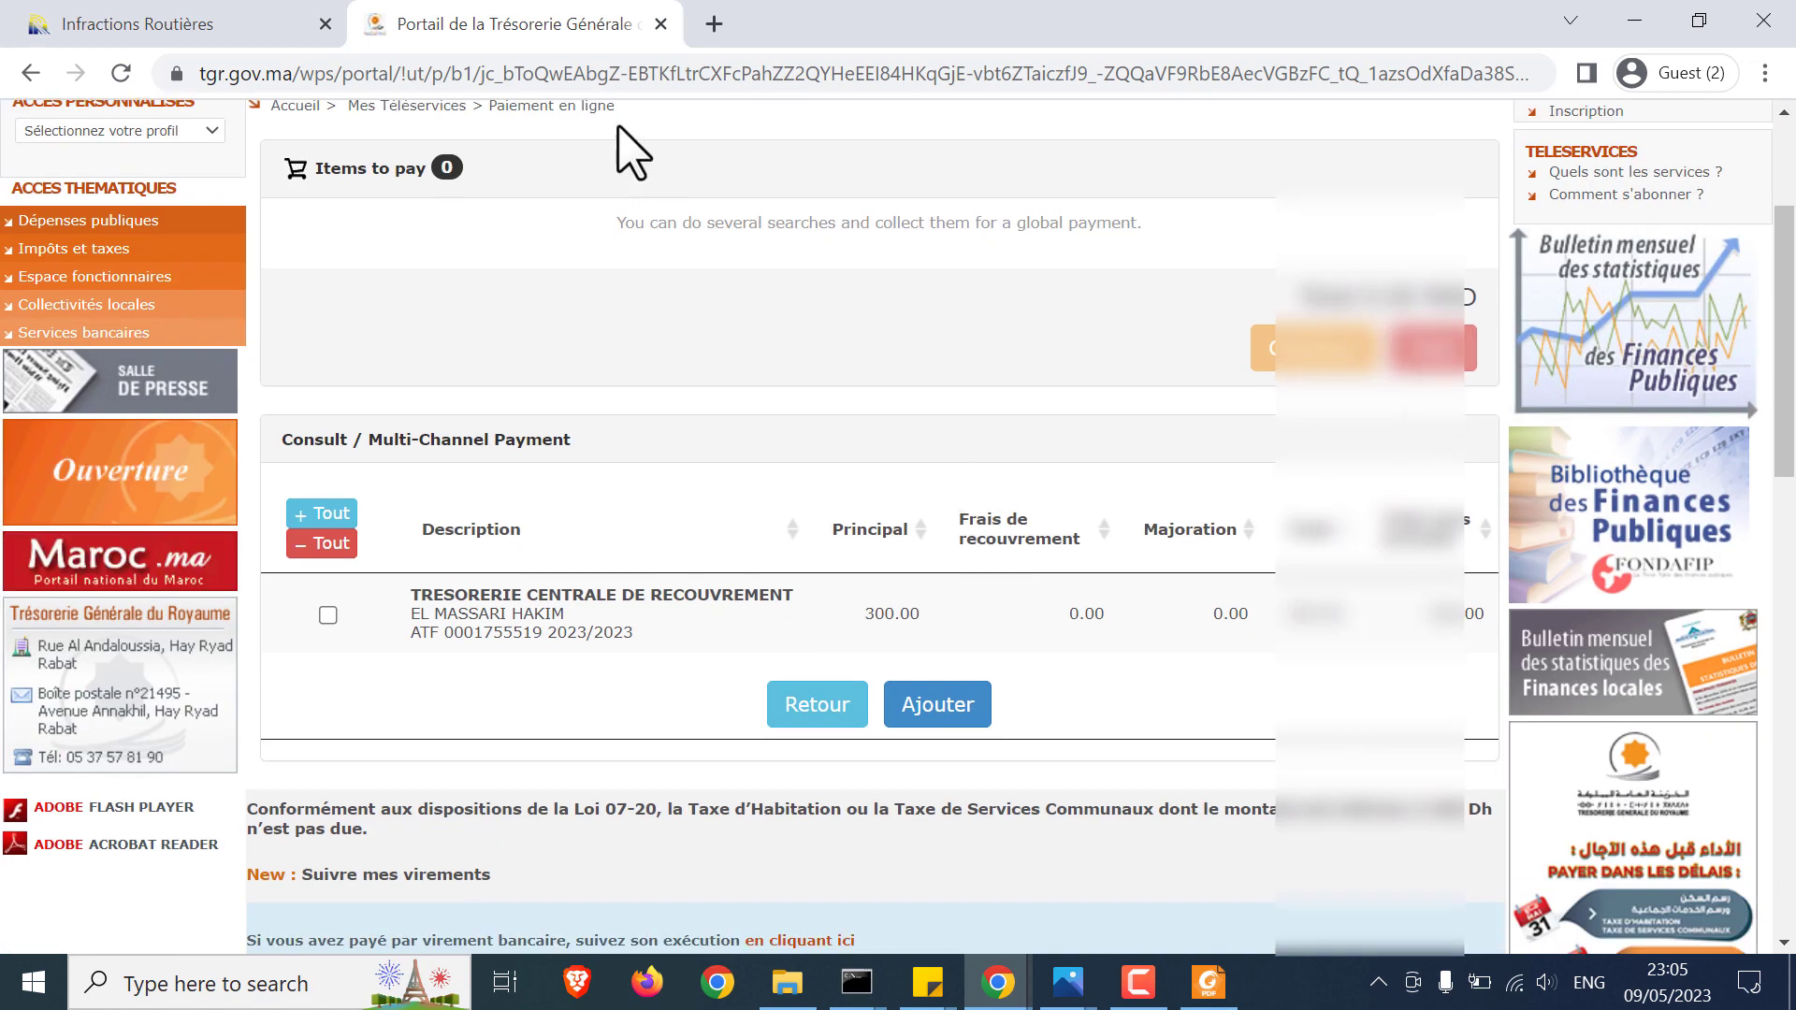
click(660, 24)
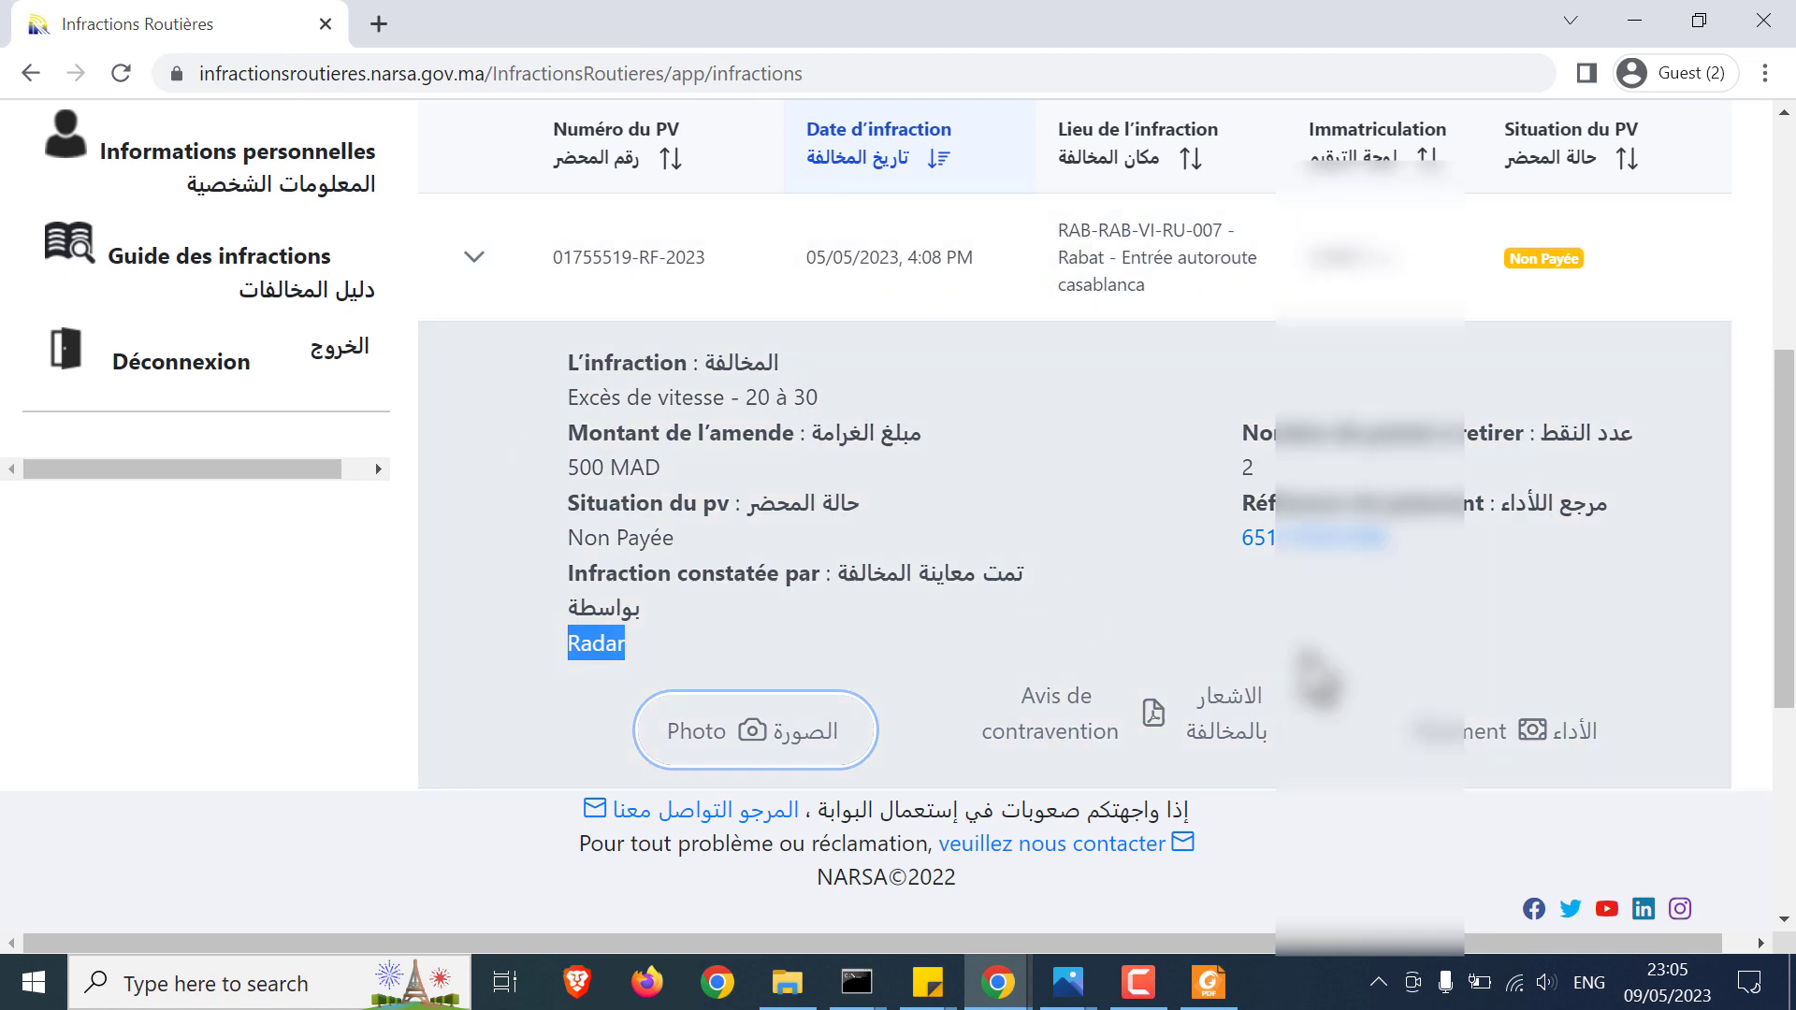
Step: Check the NARSA speeding SMS screenshot in Photos, then open Informations personnelles
scroll(778, 570, up, 3)
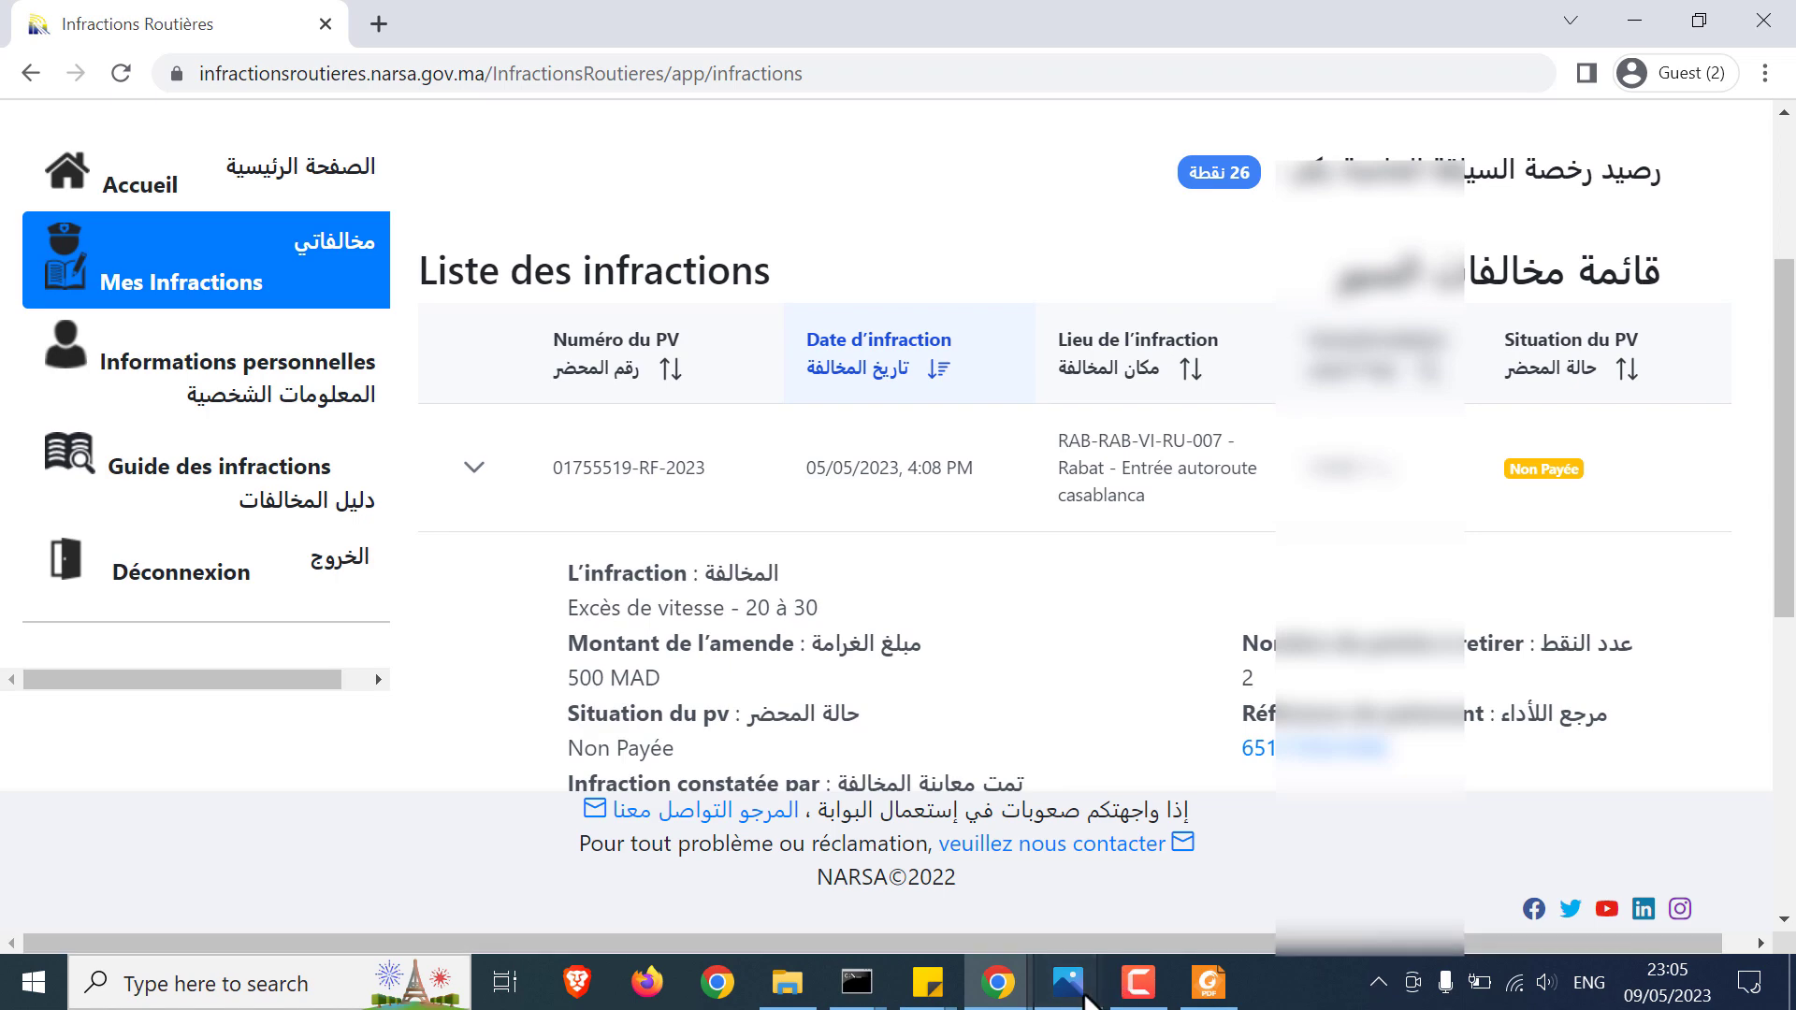
mouse_move(1068, 983)
click(1212, 884)
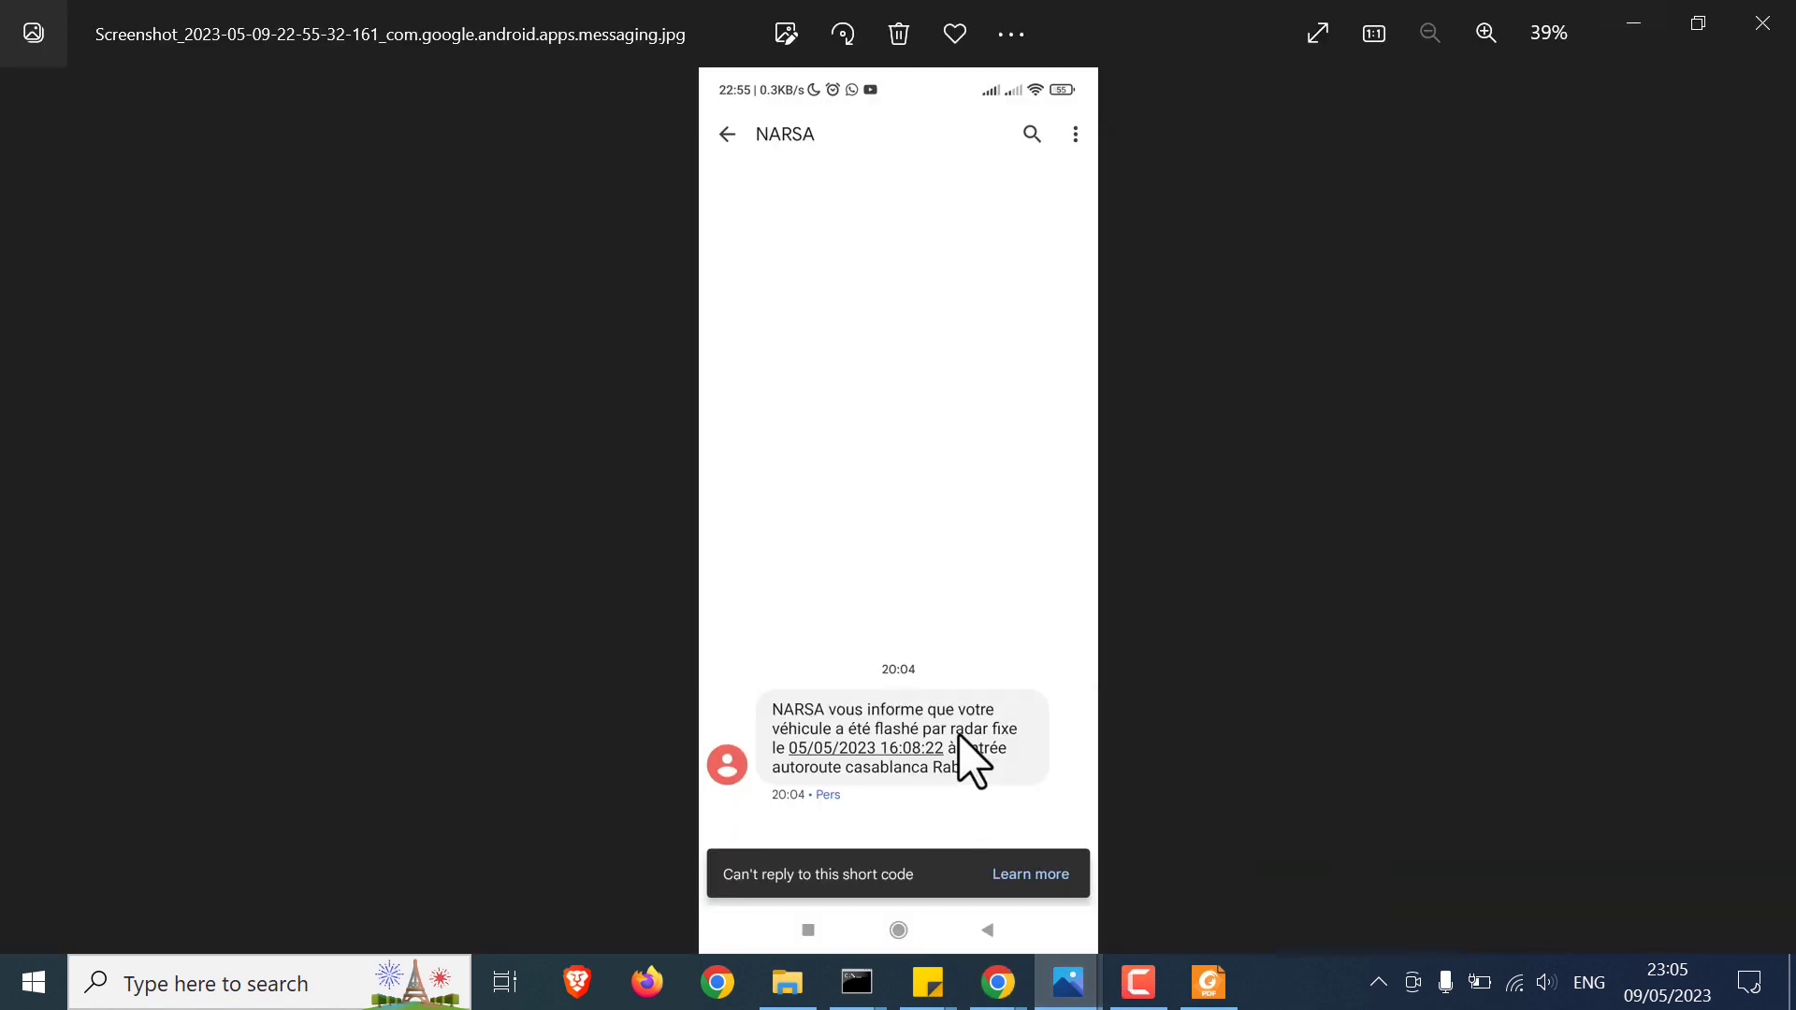
click(1647, 37)
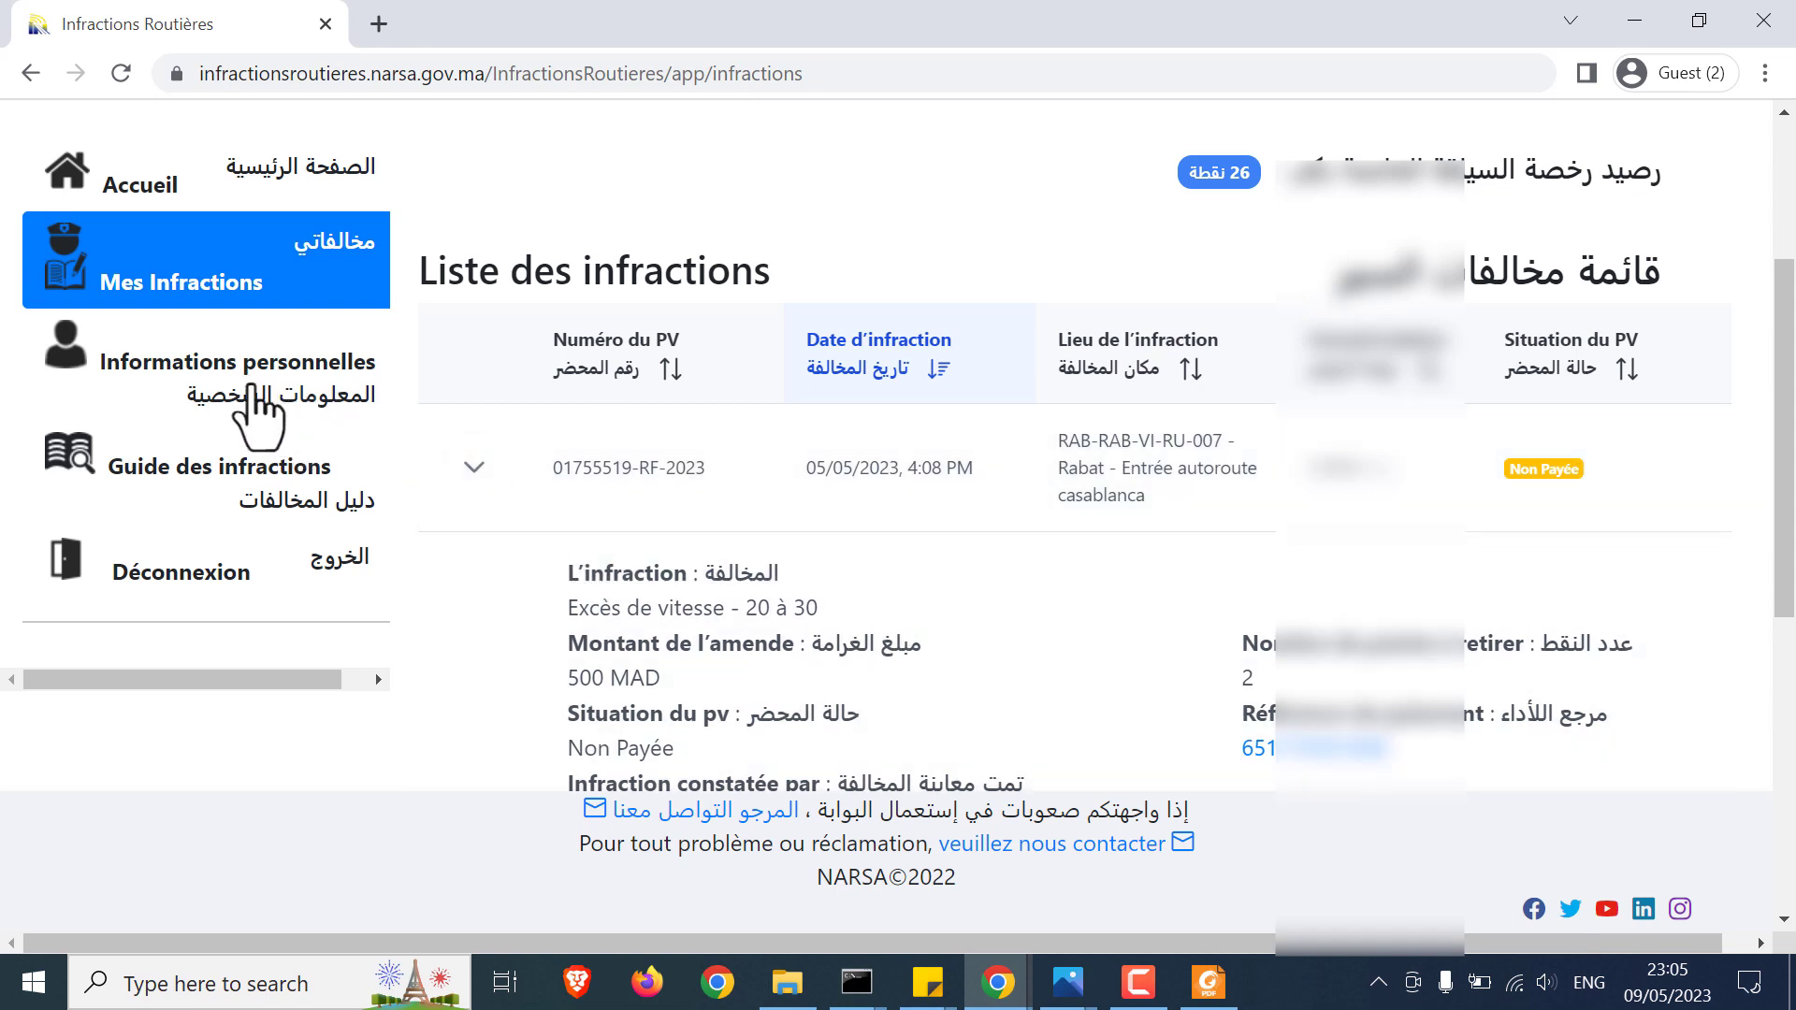
click(281, 412)
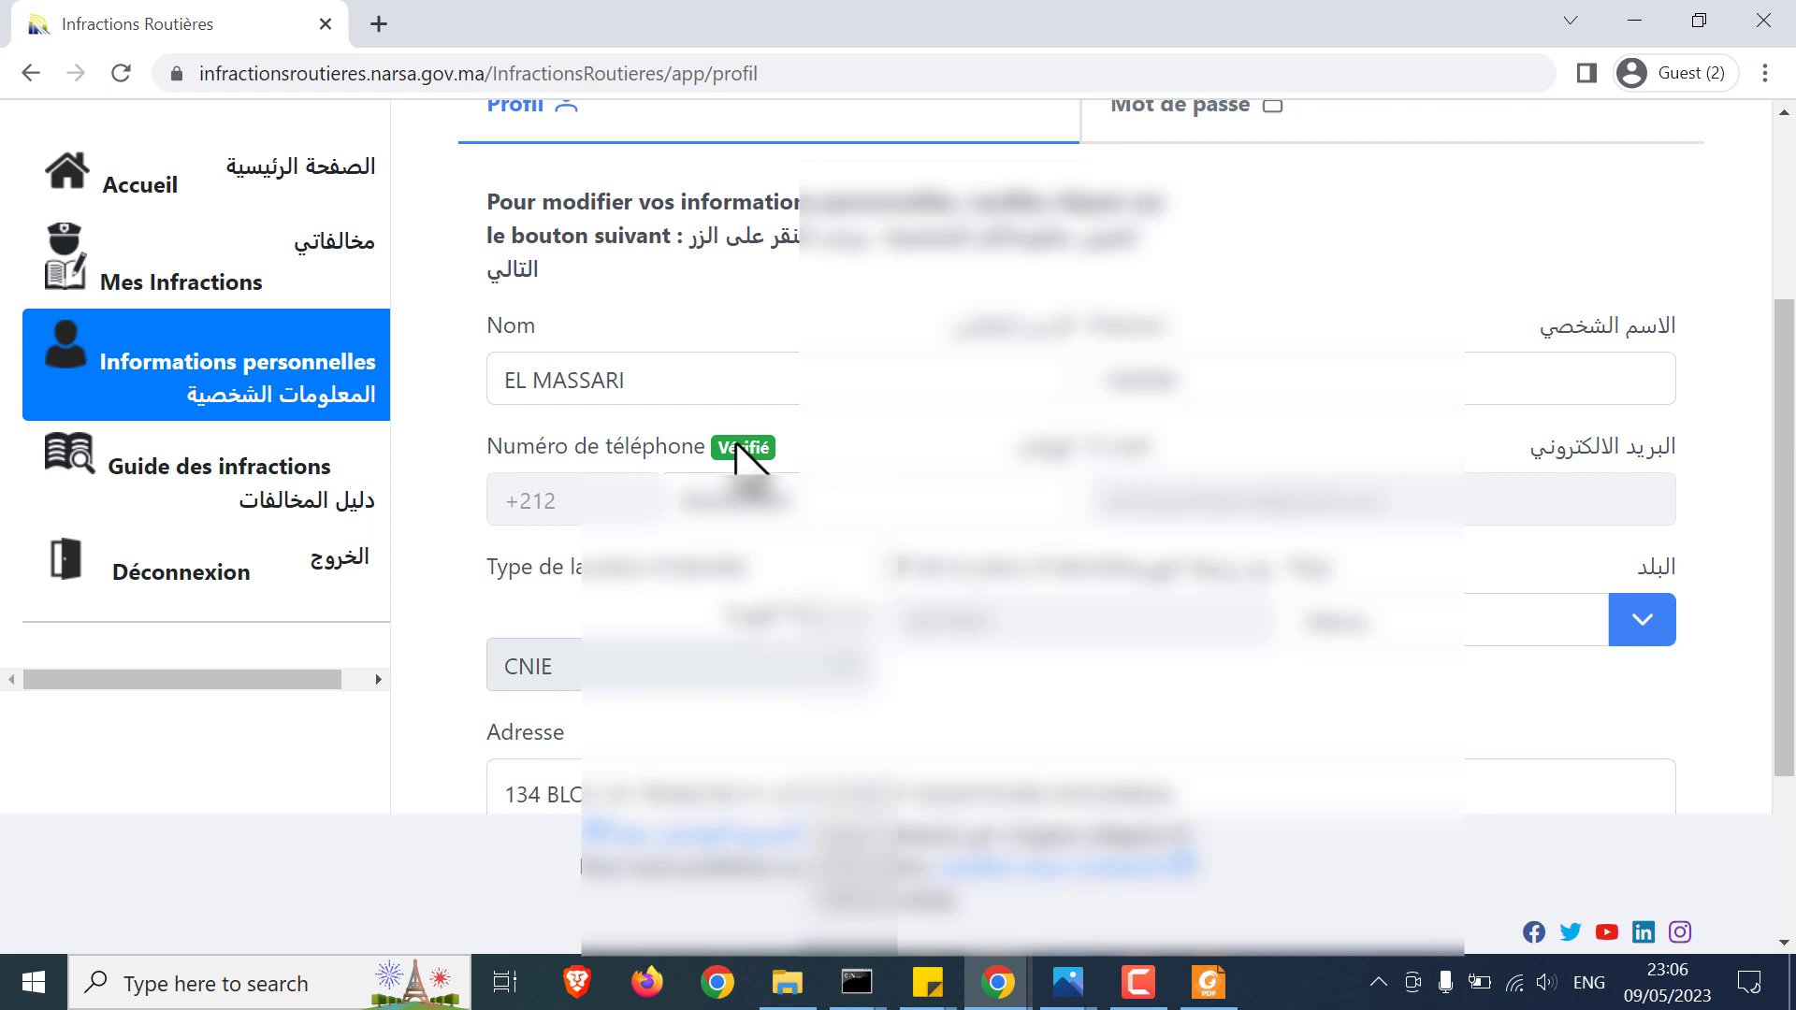
click(576, 360)
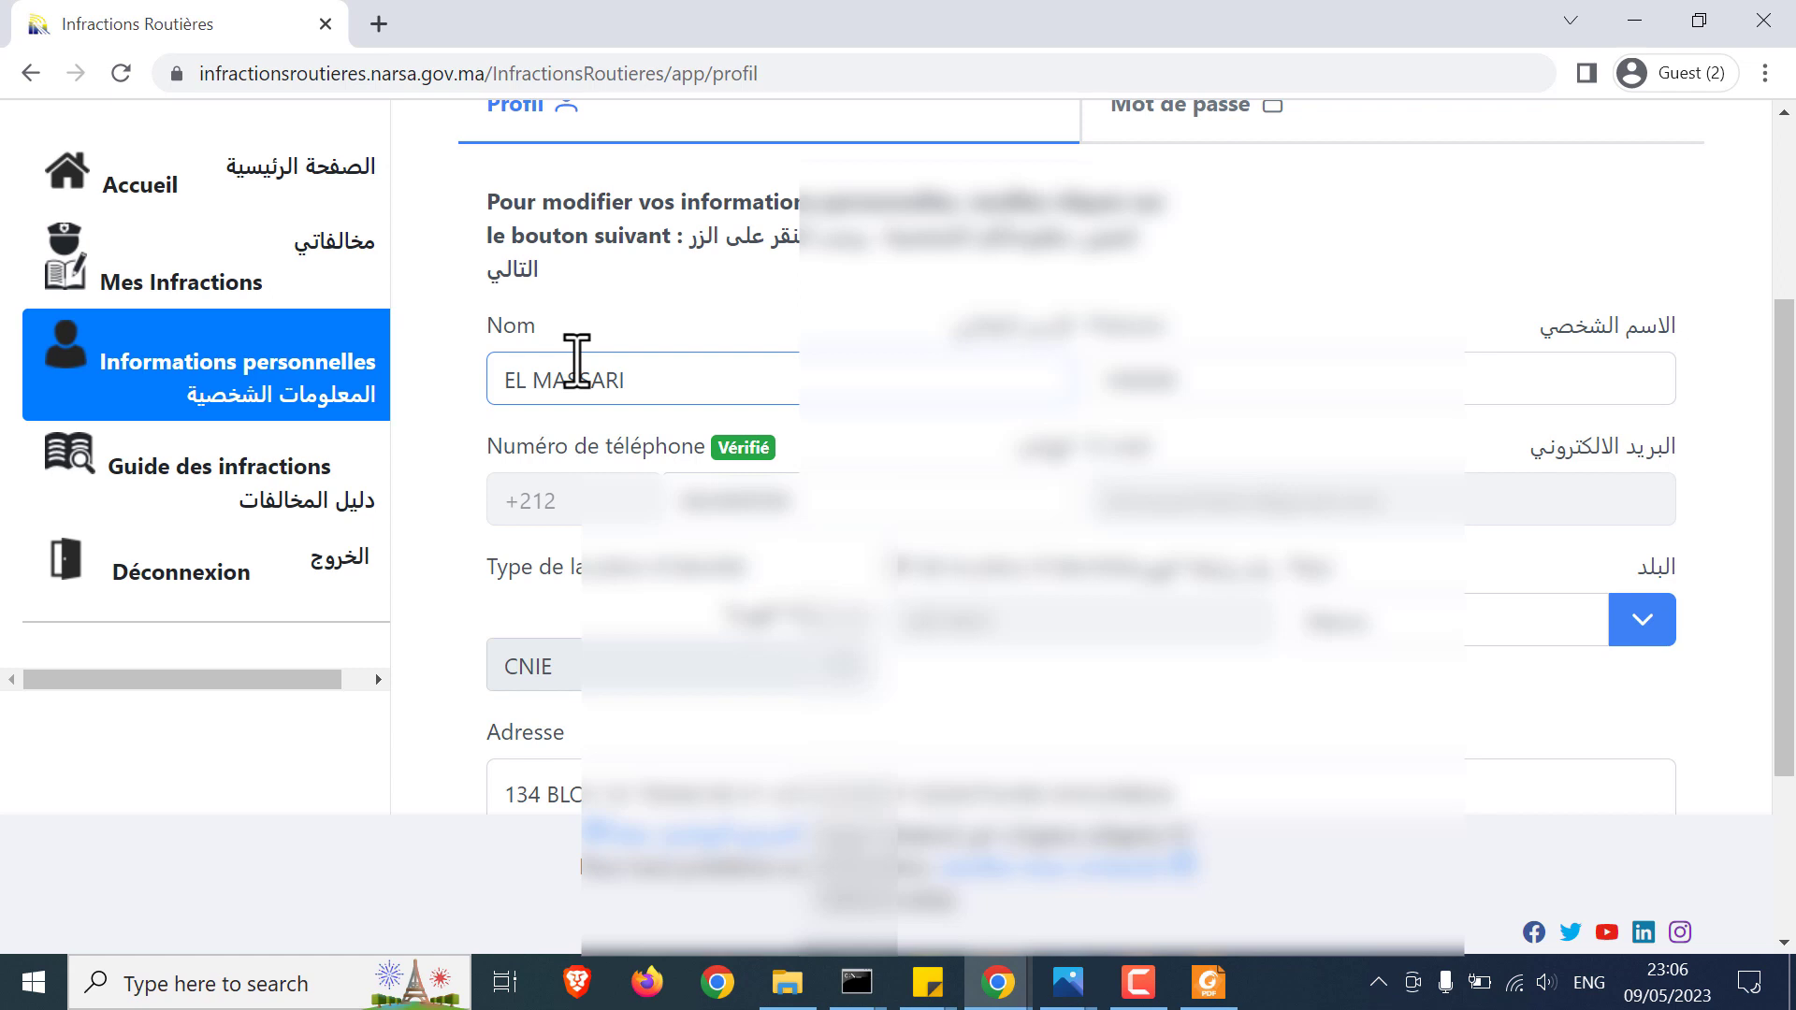
click(332, 395)
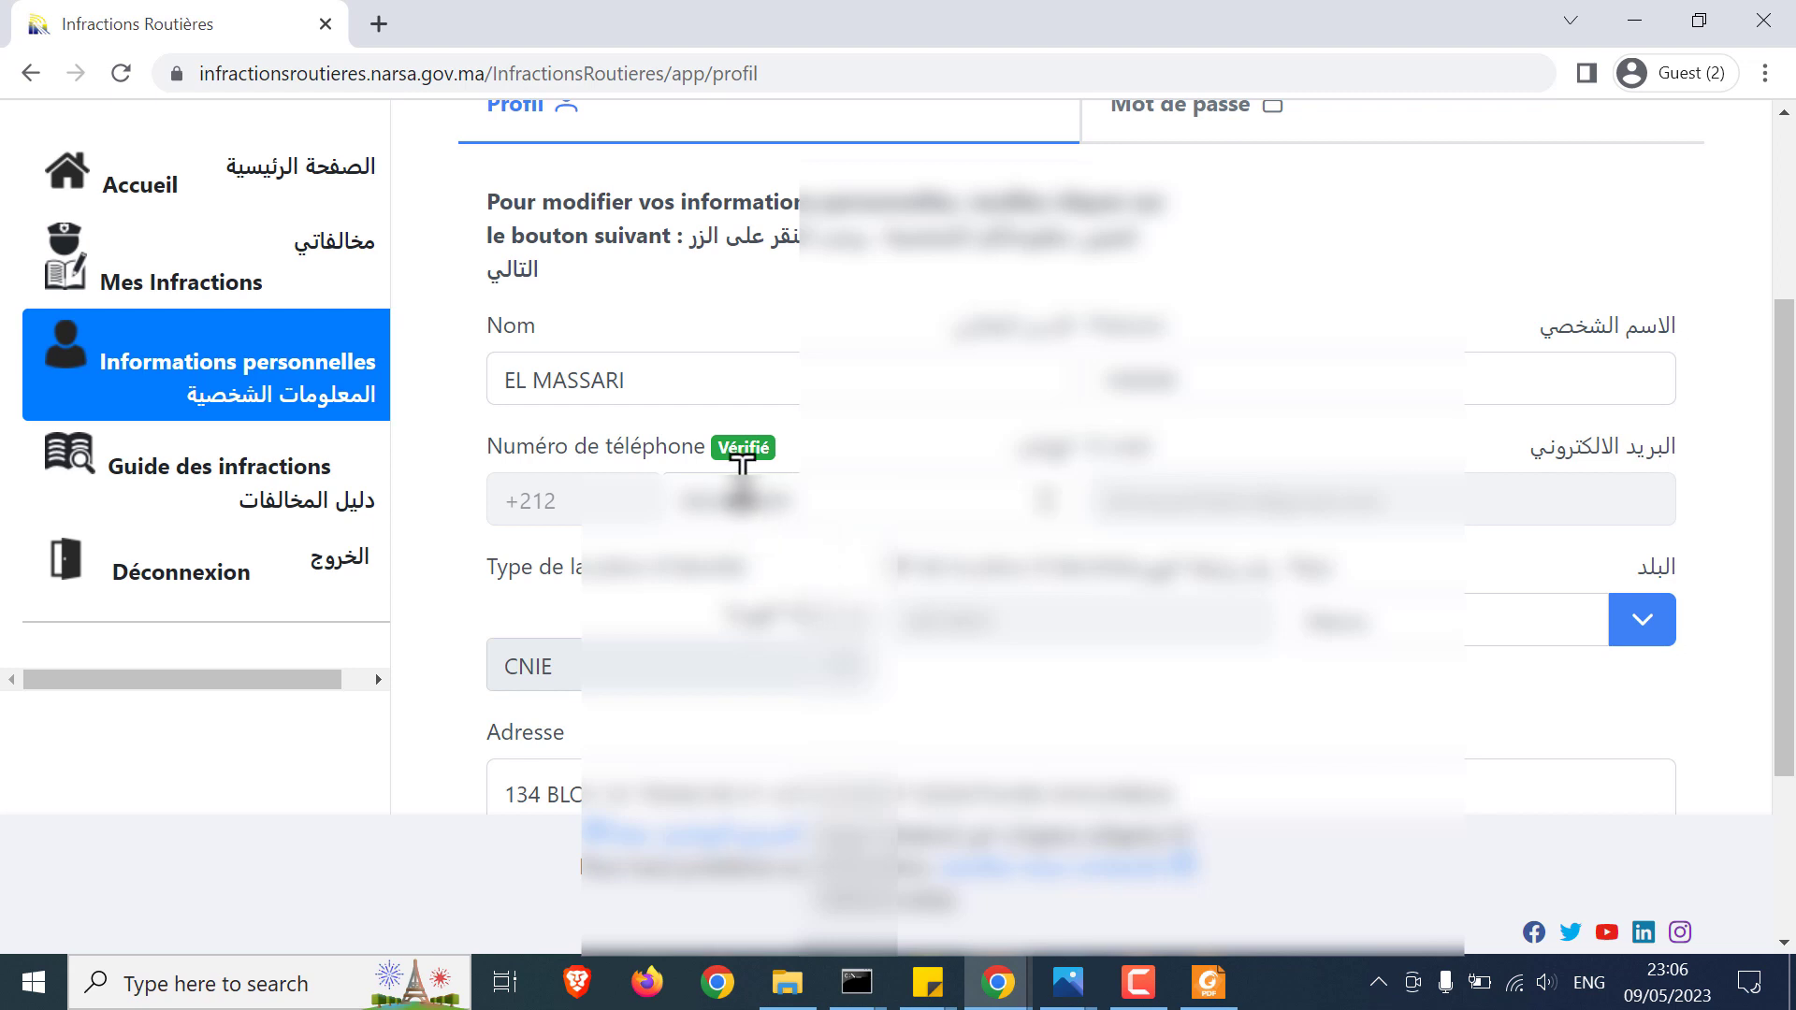
drag(721, 451, 782, 459)
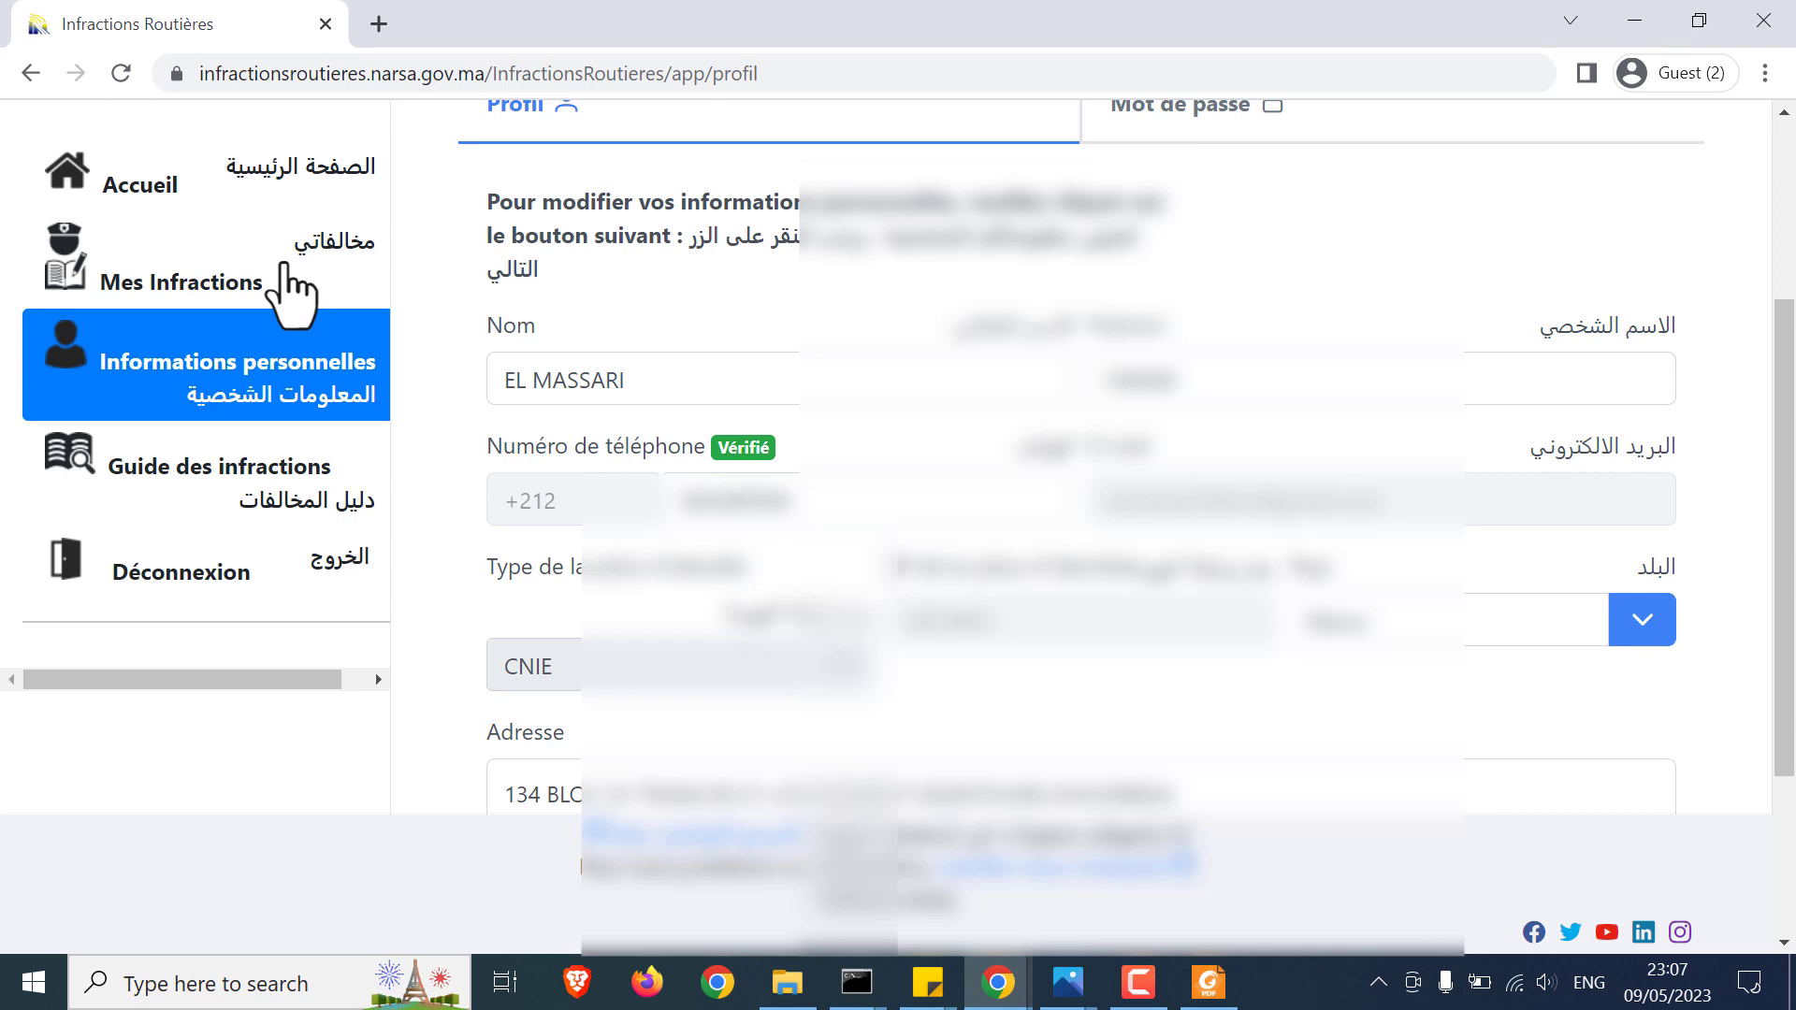
Step: From Mes Infractions, expand the unpaid 500 MAD speeding fine and open its Paiement page
click(298, 267)
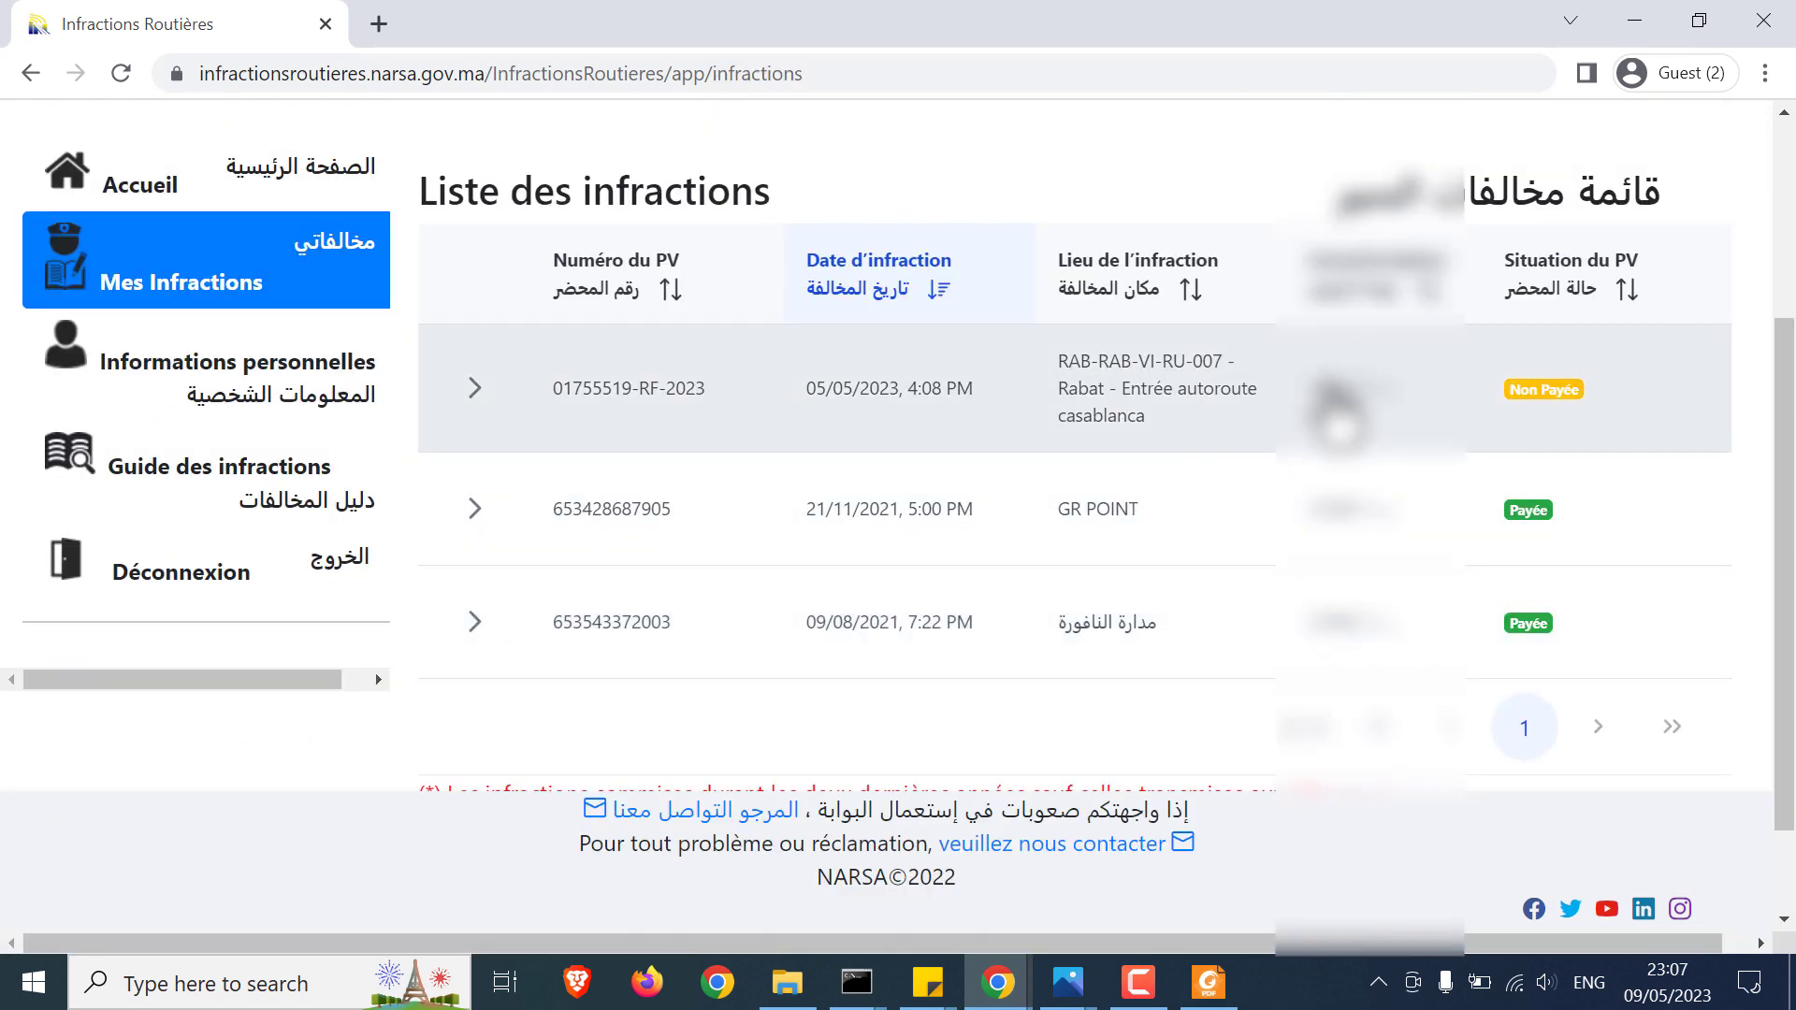
click(474, 467)
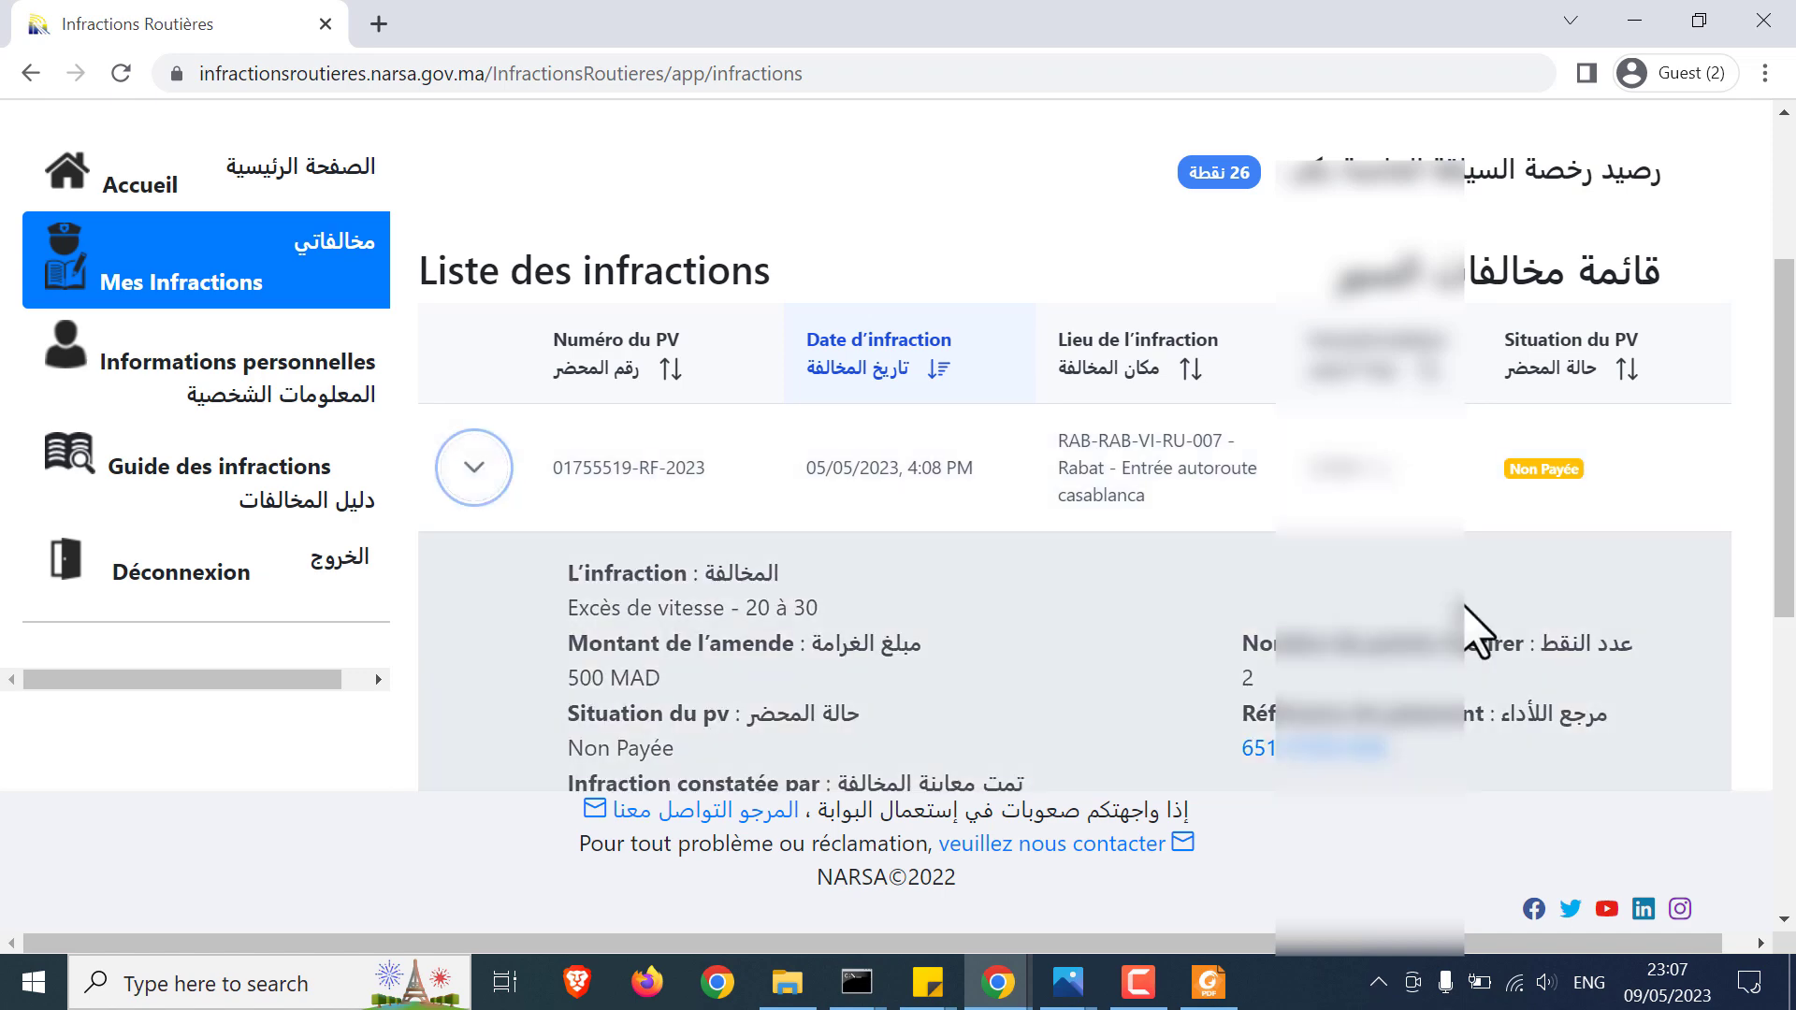
scroll(1604, 709, down, 3)
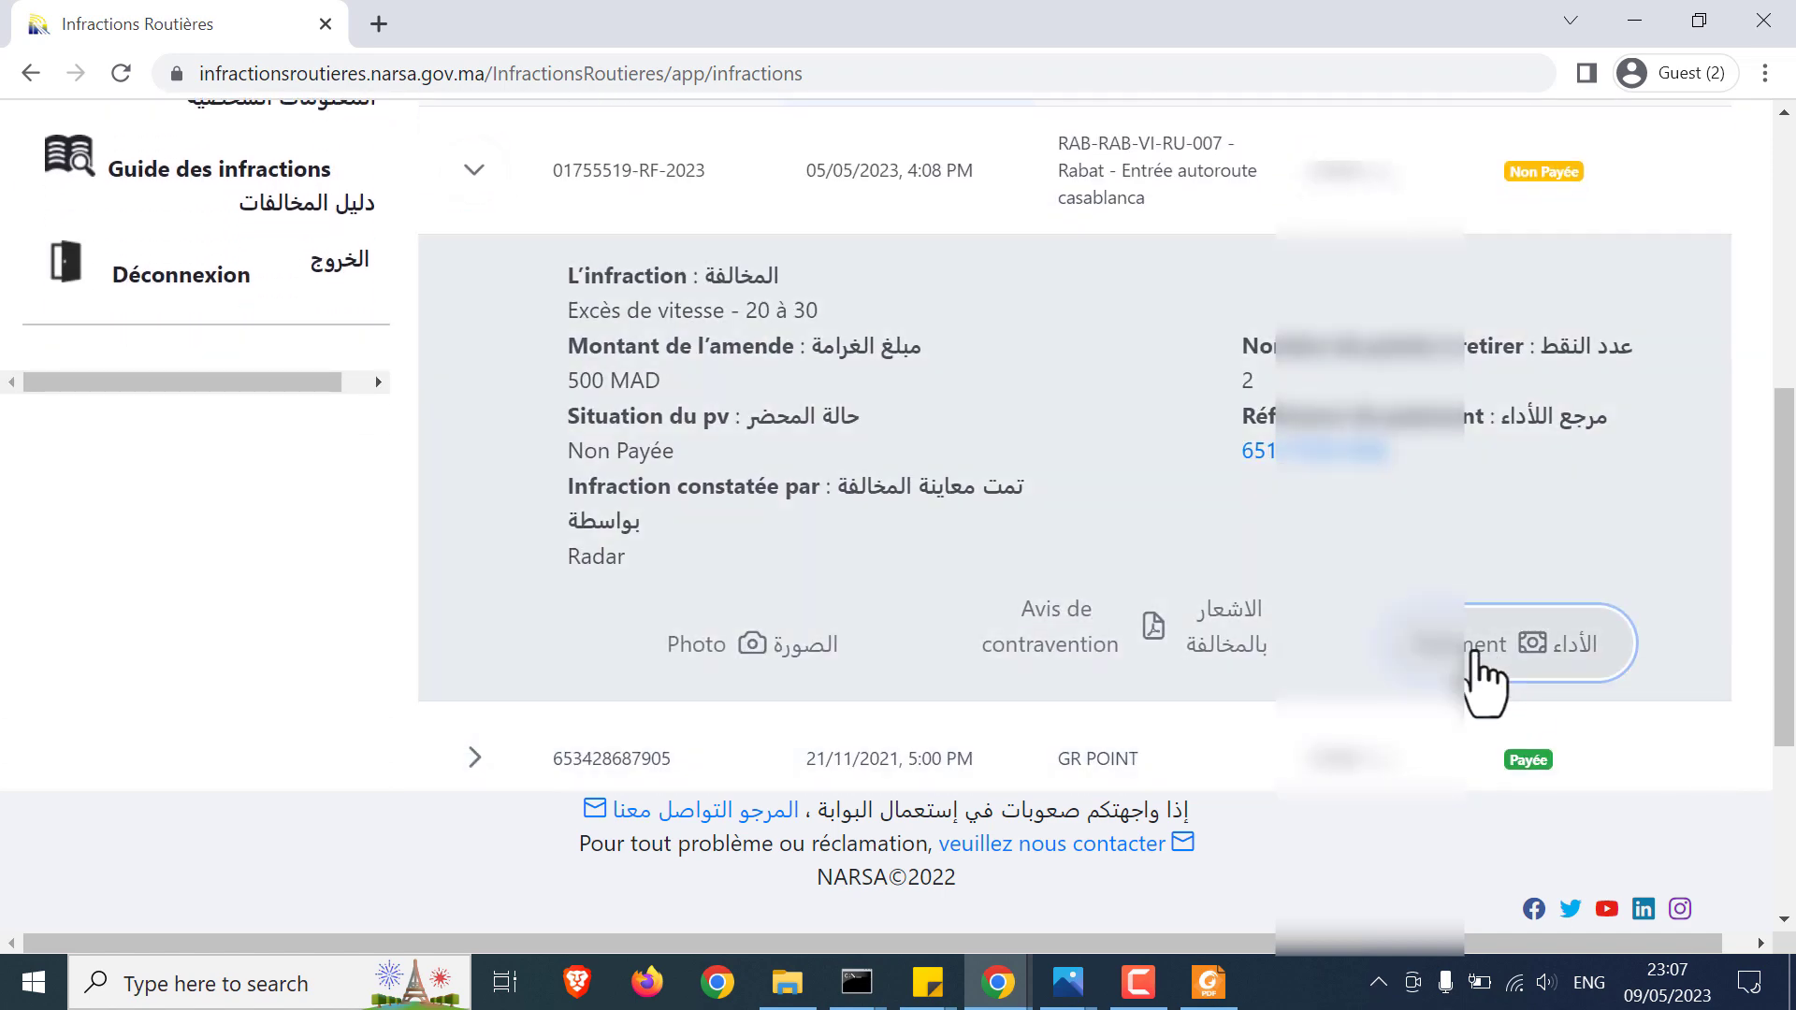
click(1476, 654)
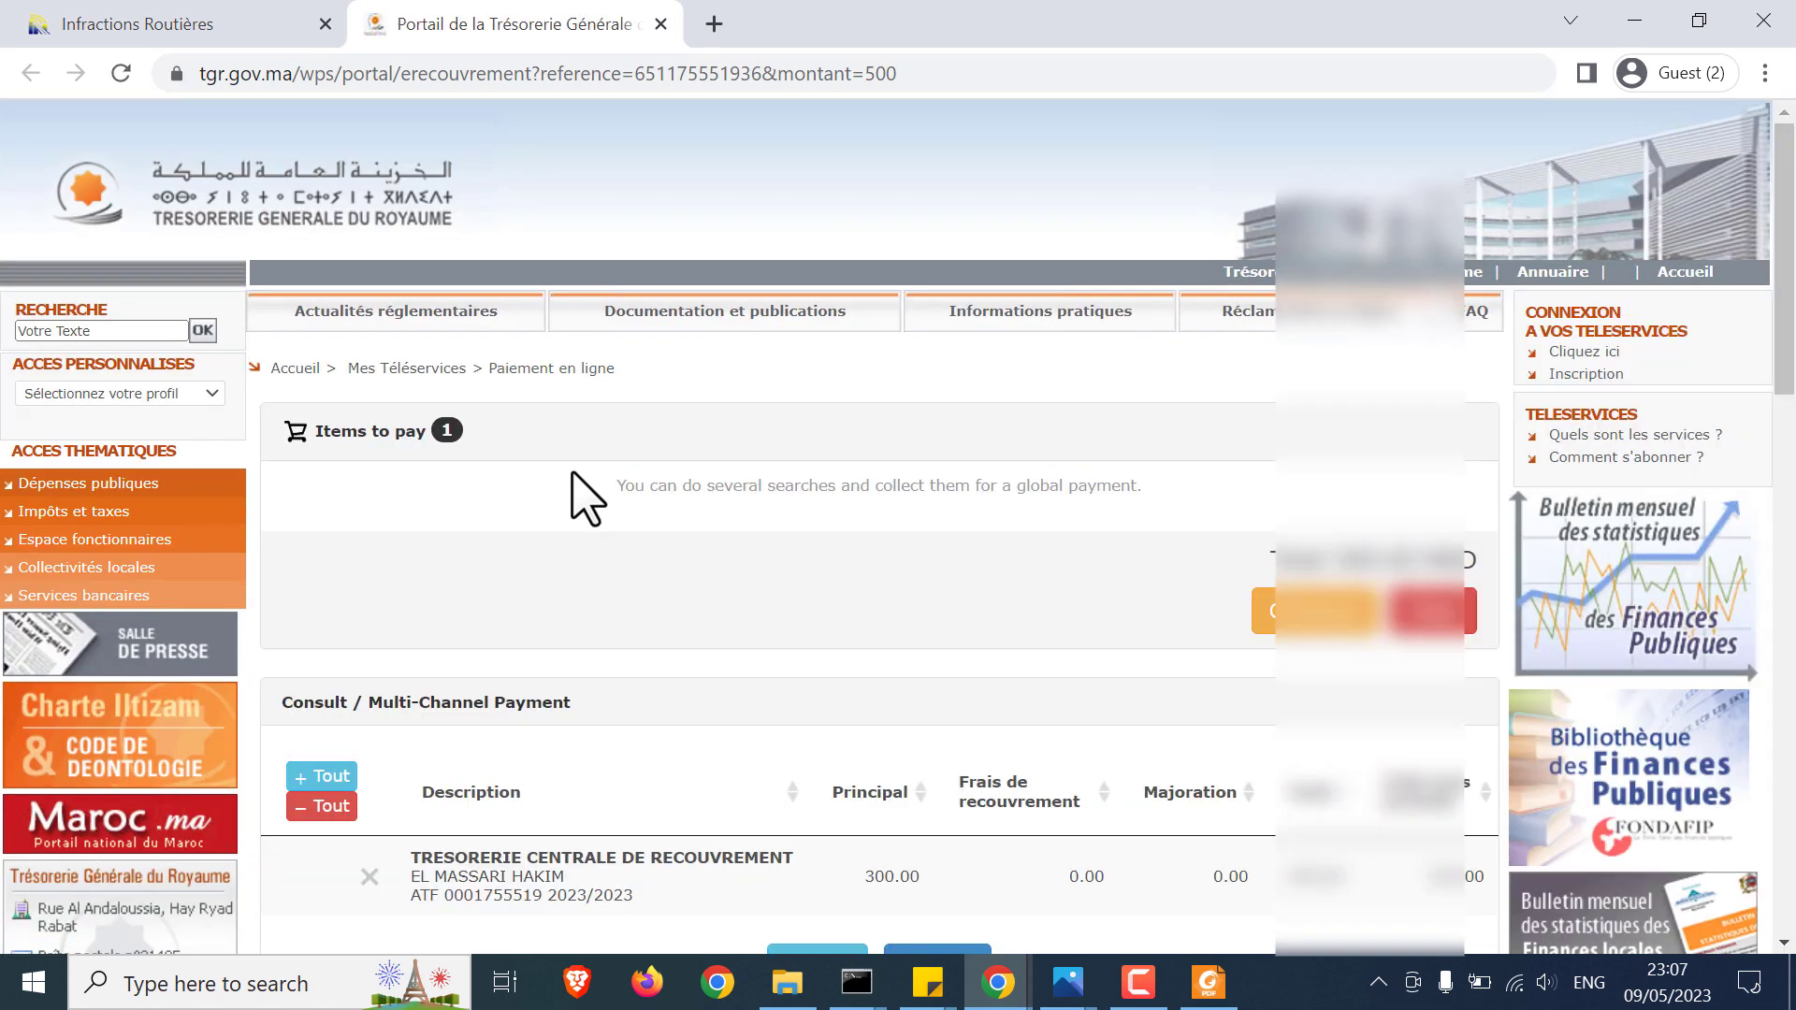
Step: Check out the single speeding fine totalling 300.00 MAD on the e-recouvrement page
scroll(734, 585, down, 1)
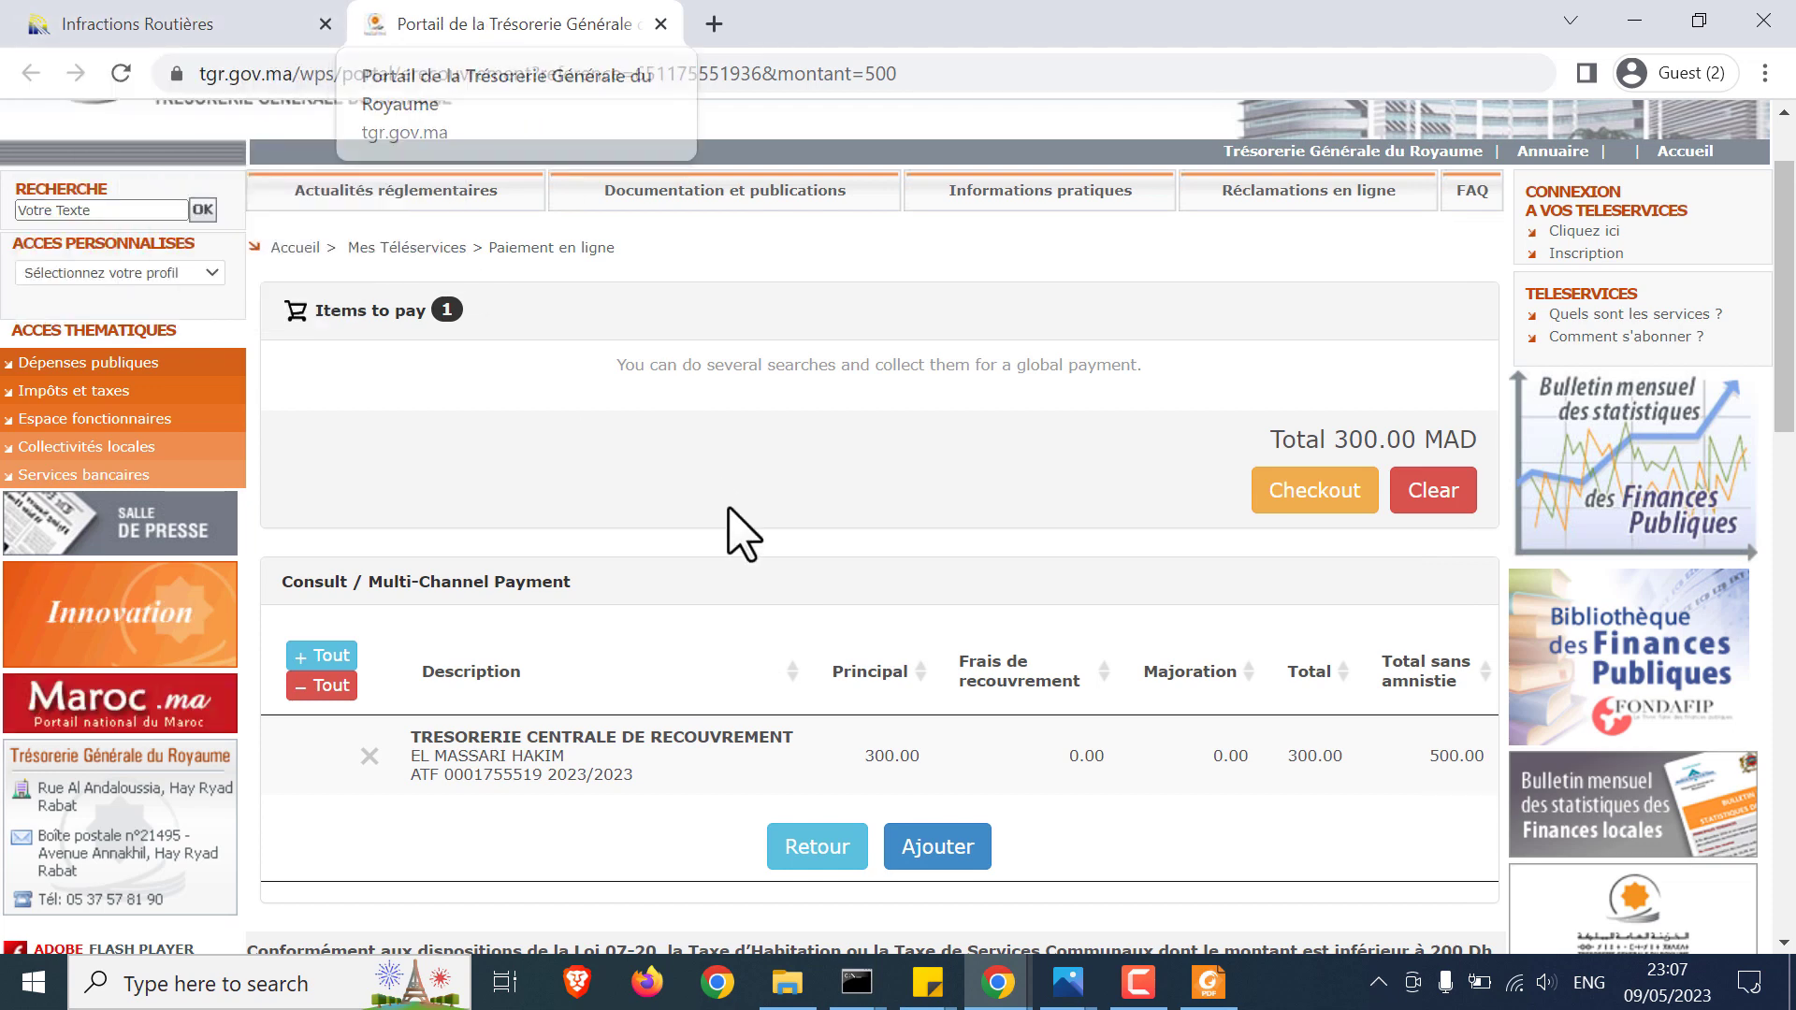
click(1312, 497)
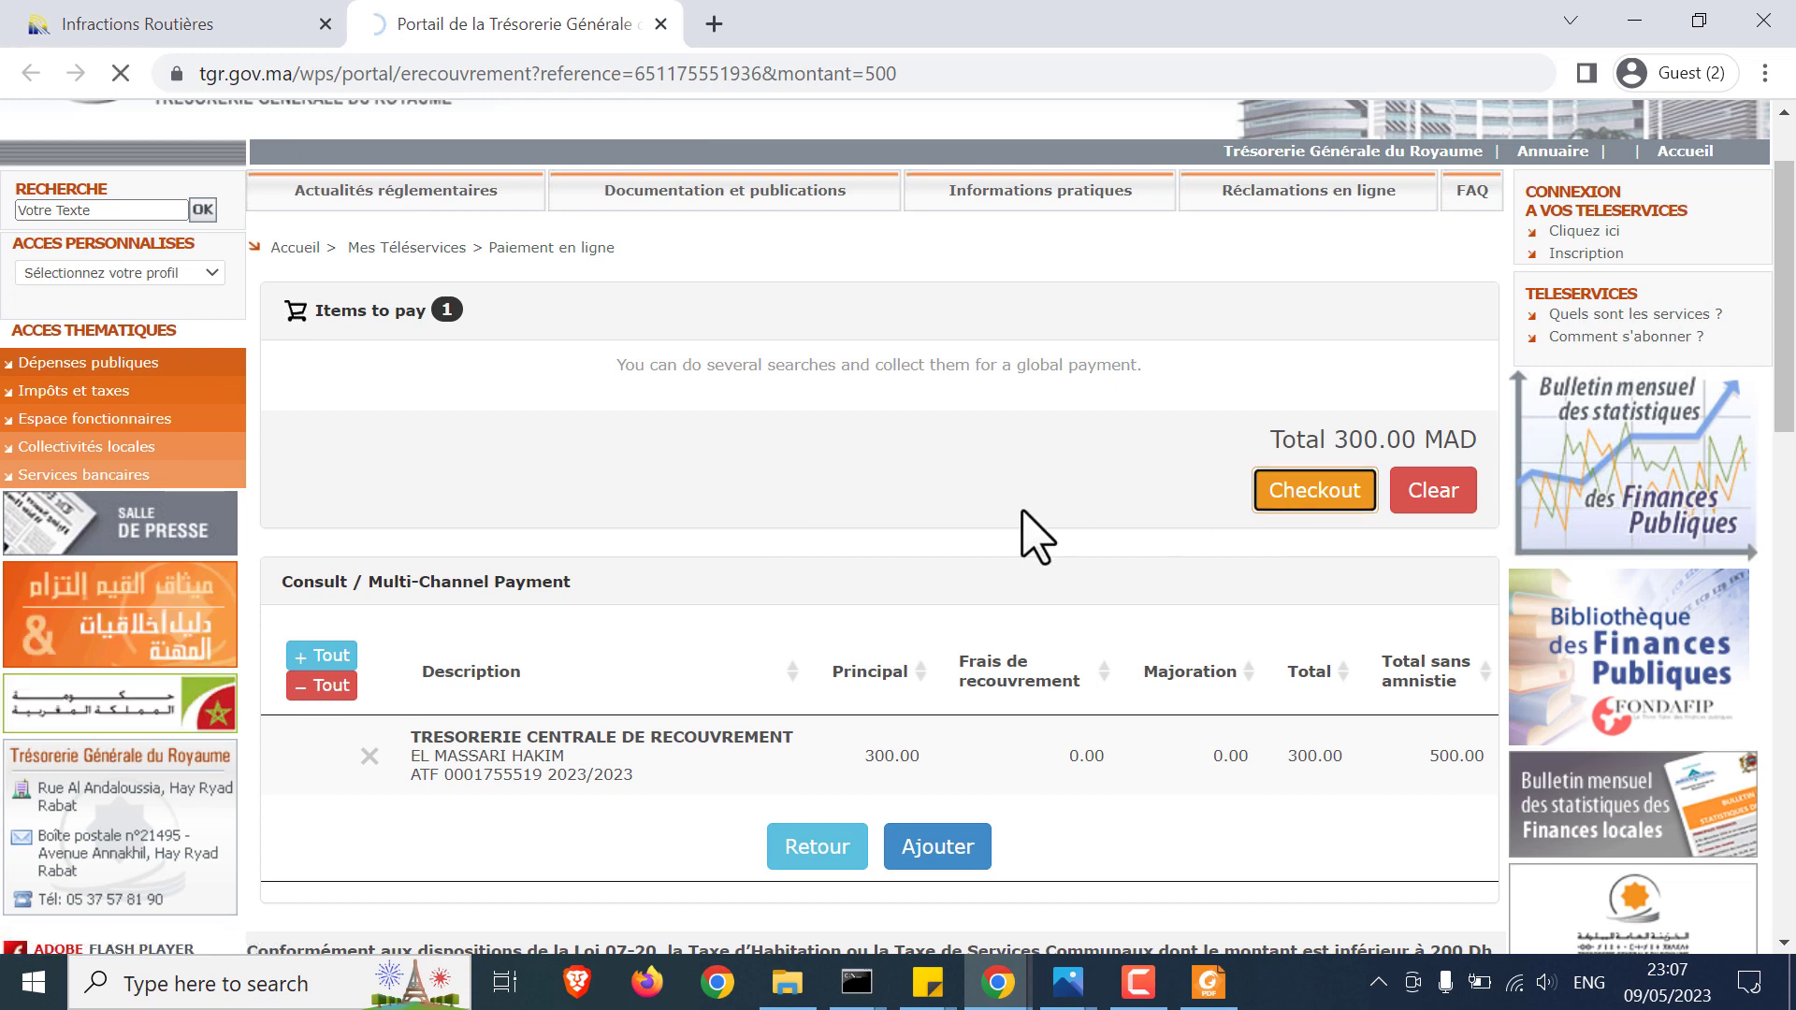
Step: Enter the contact e-mail and its confirmation, accept the terms of use, and proceed
scroll(1024, 534, down, 1)
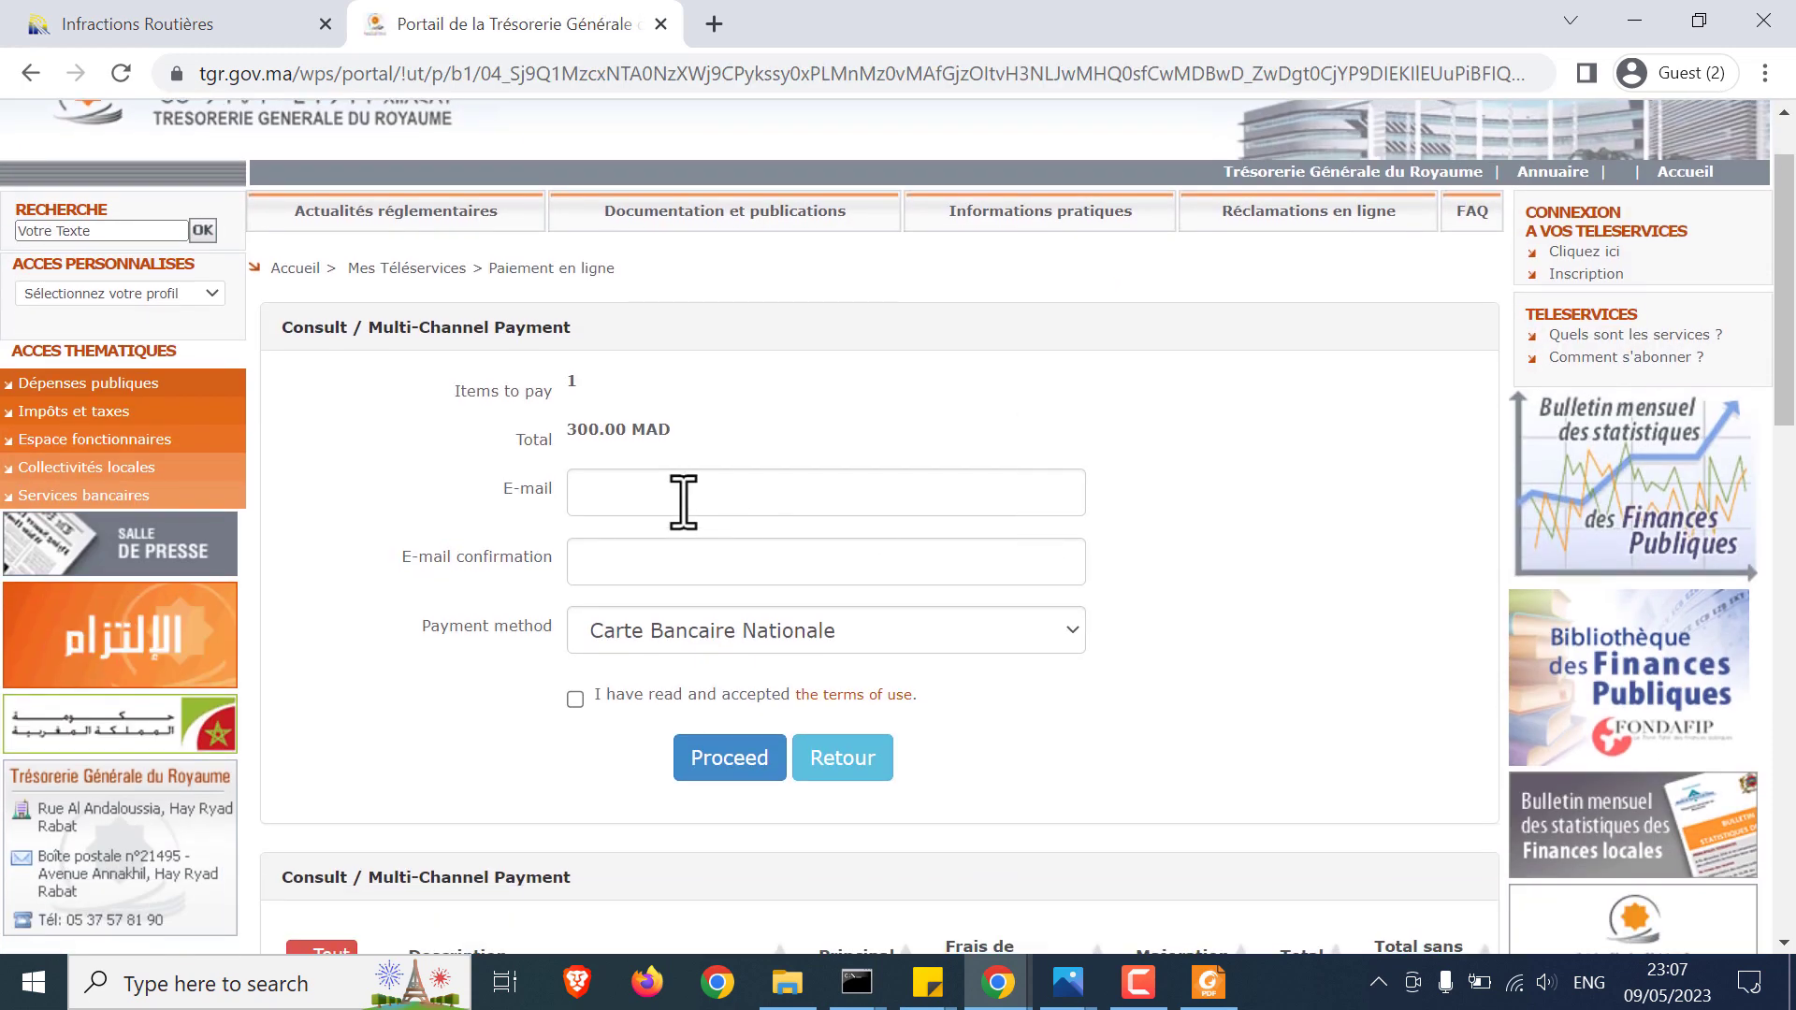
click(683, 501)
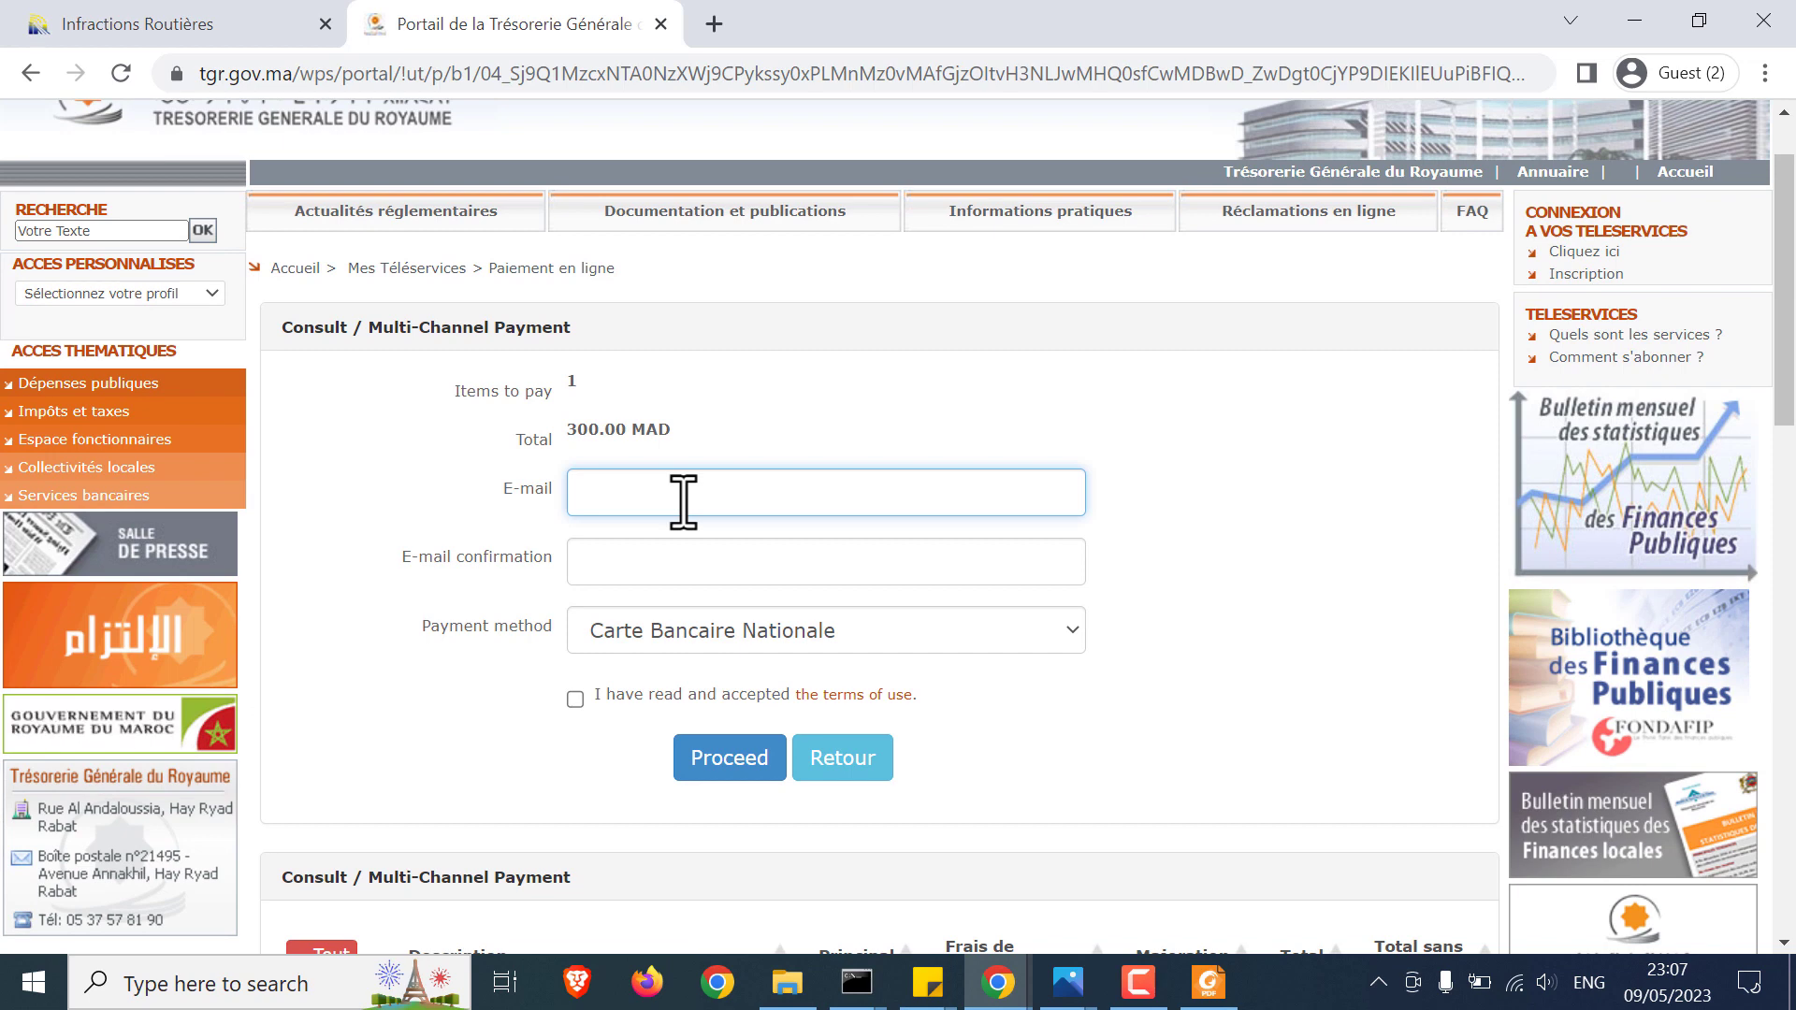
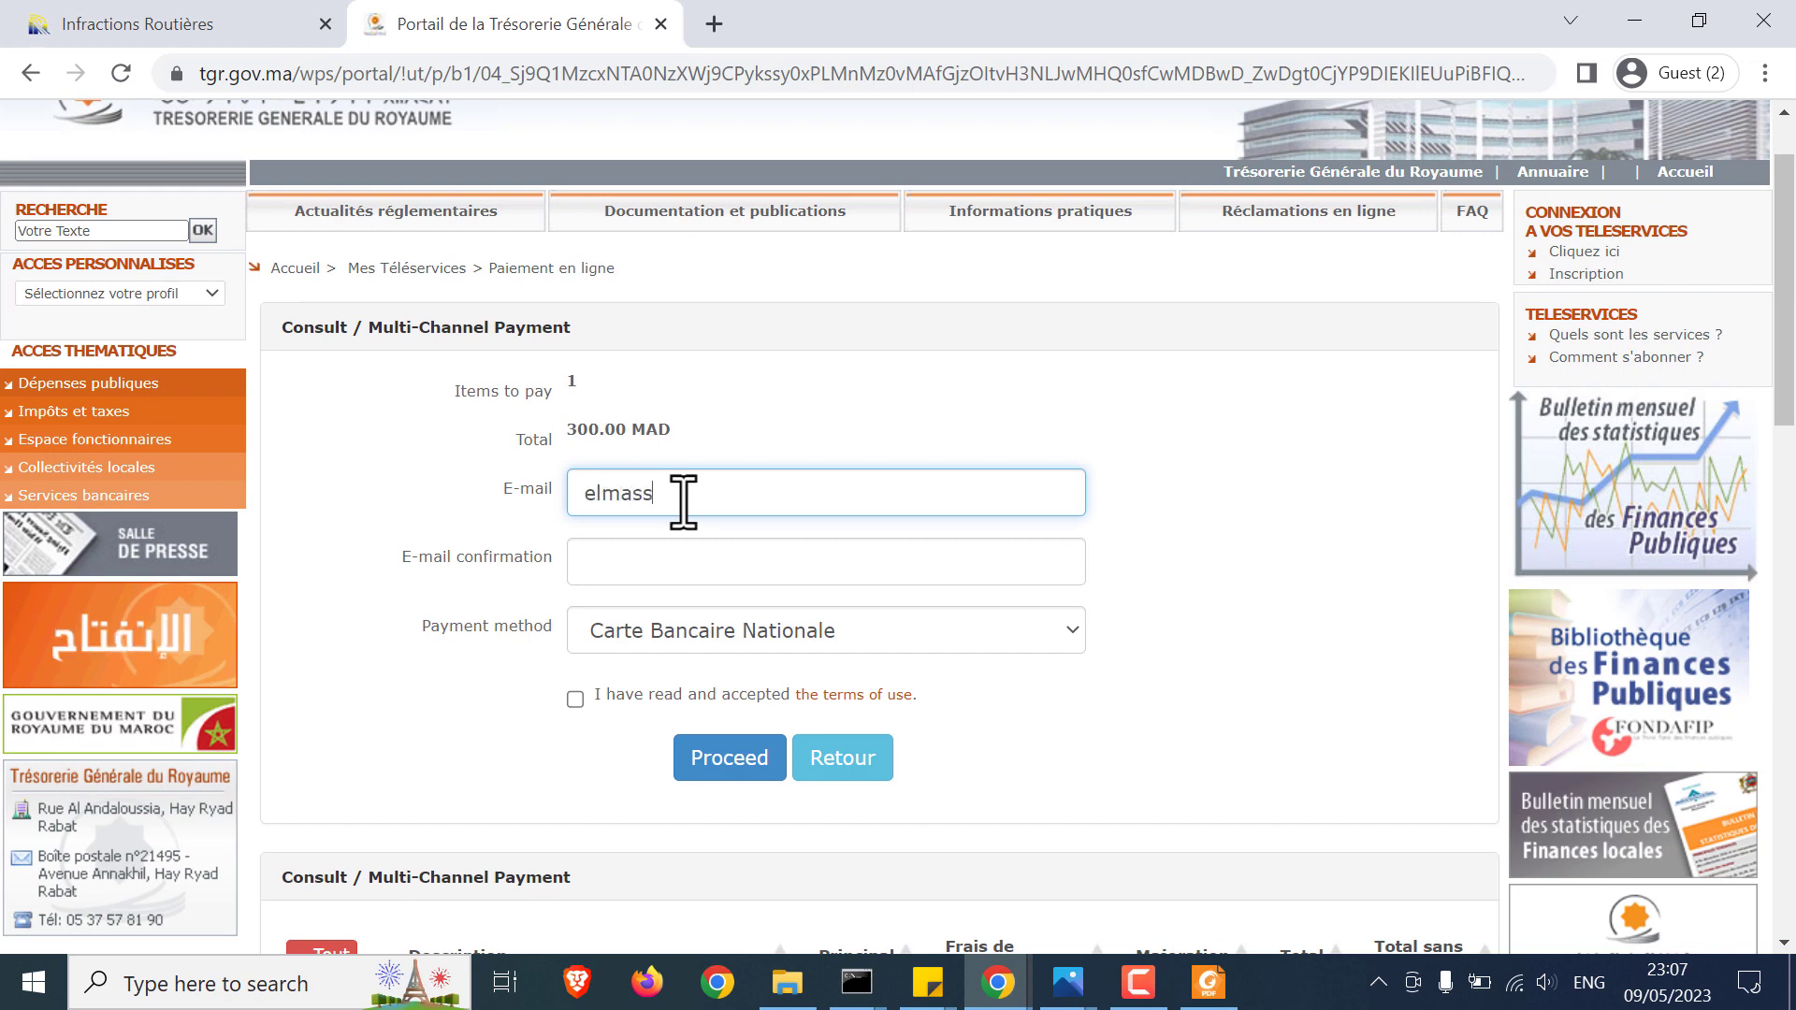
key(Tab)
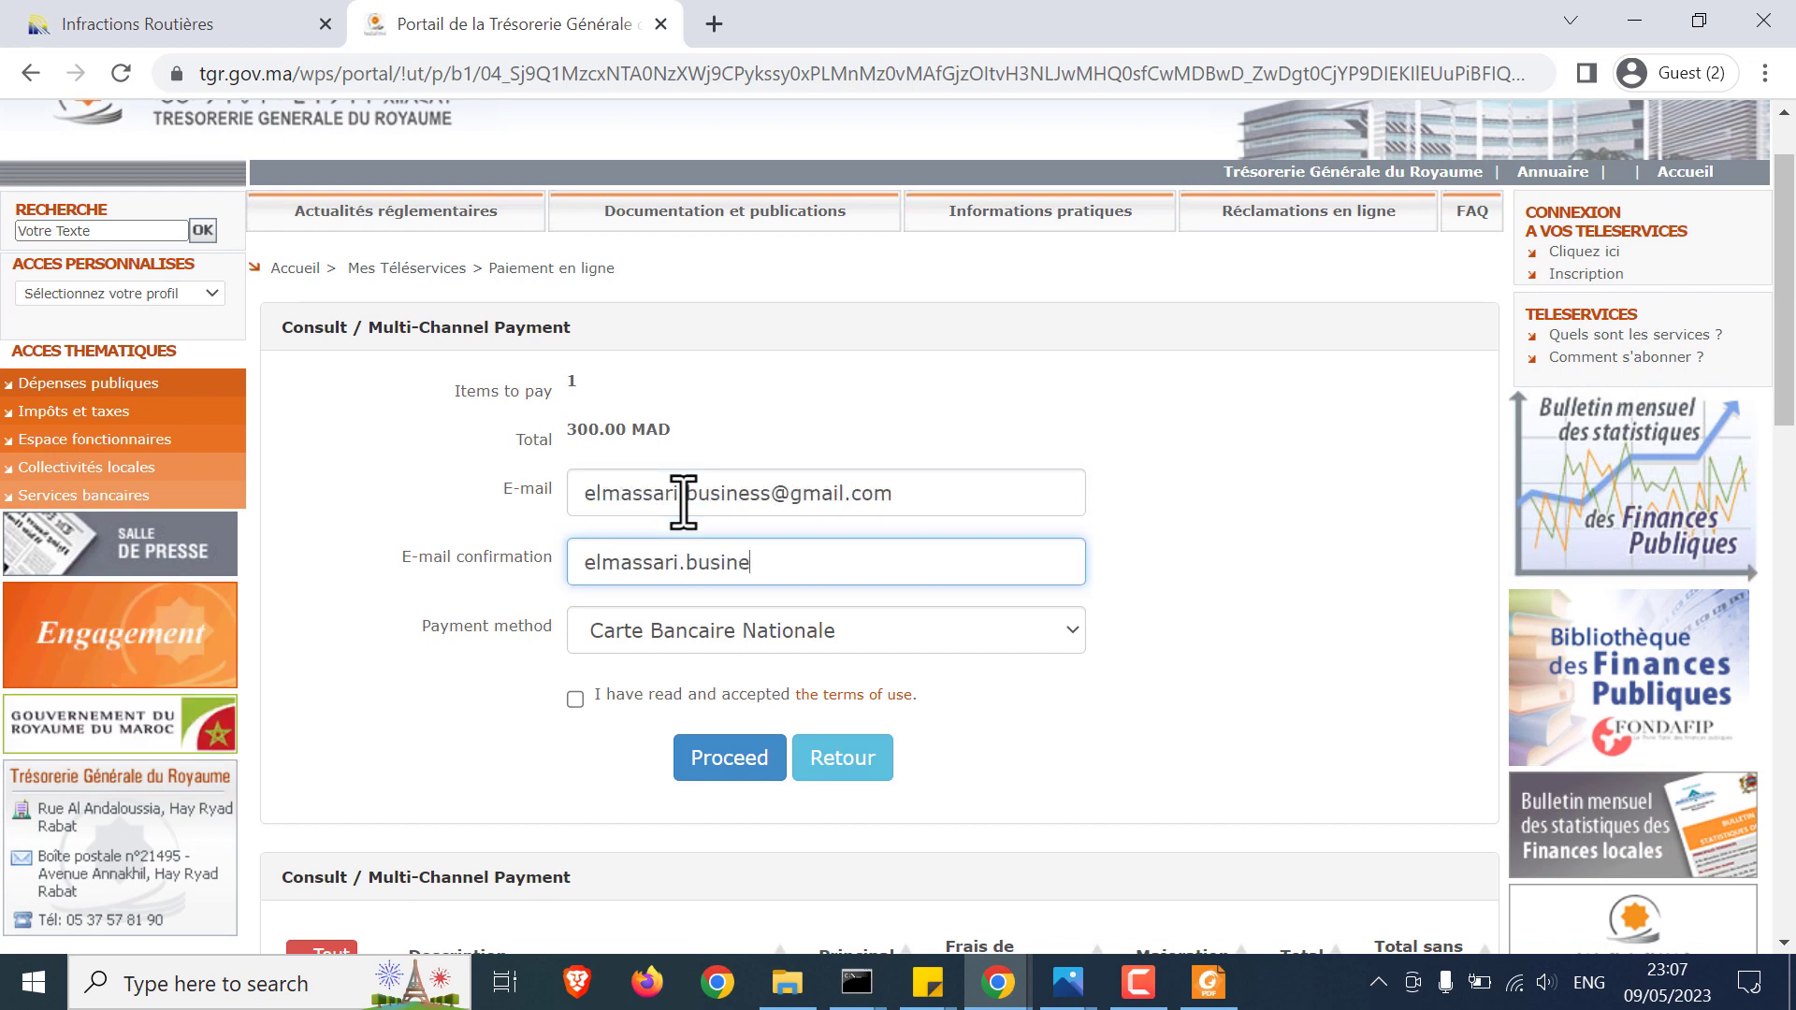
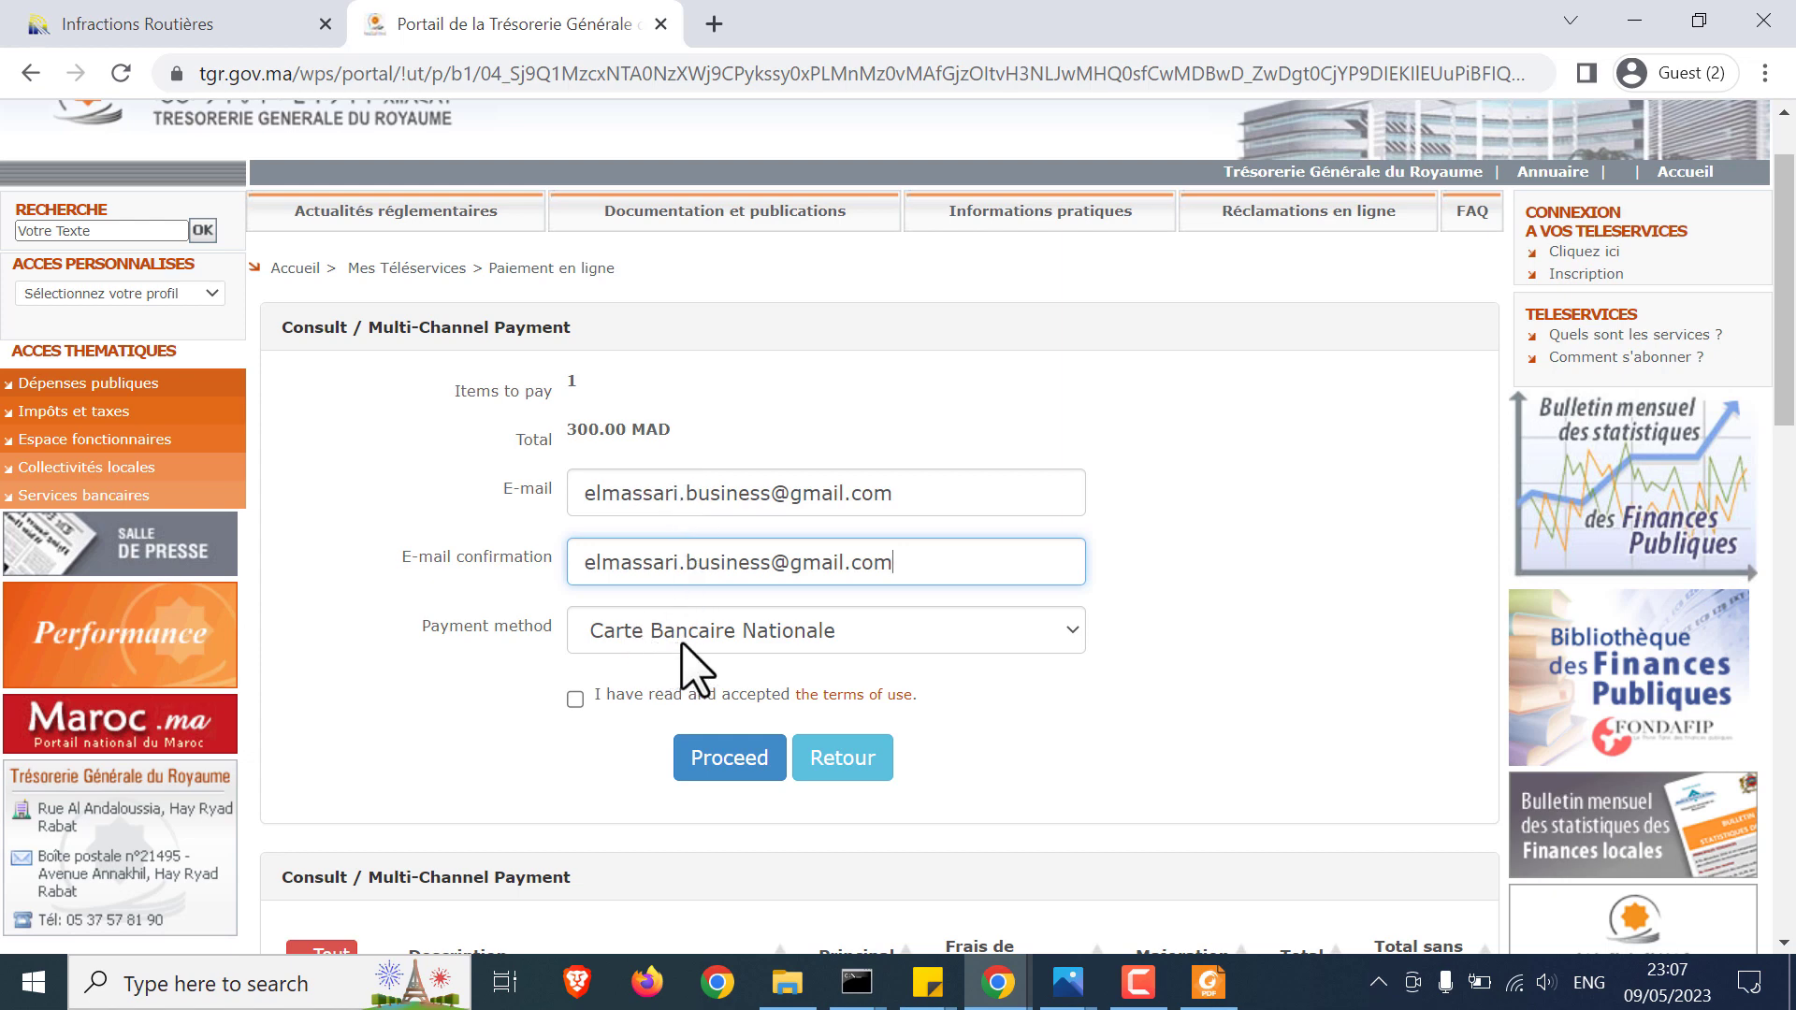
click(575, 700)
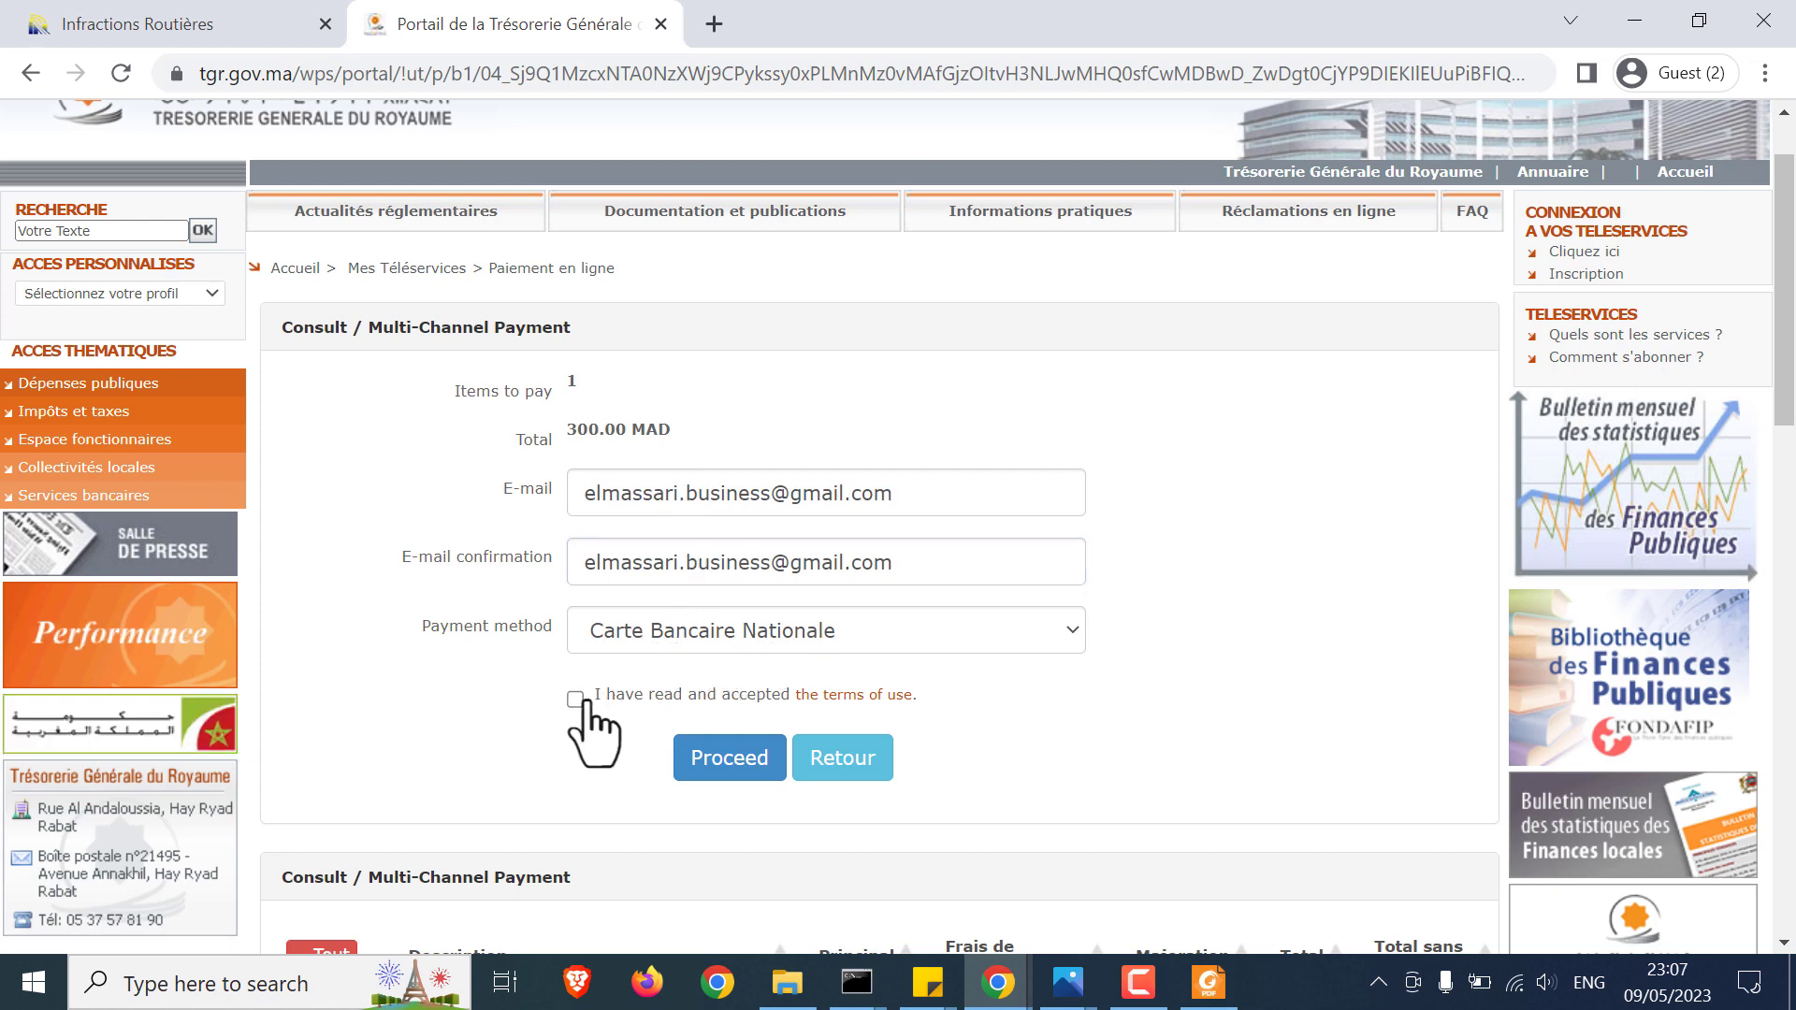
click(716, 759)
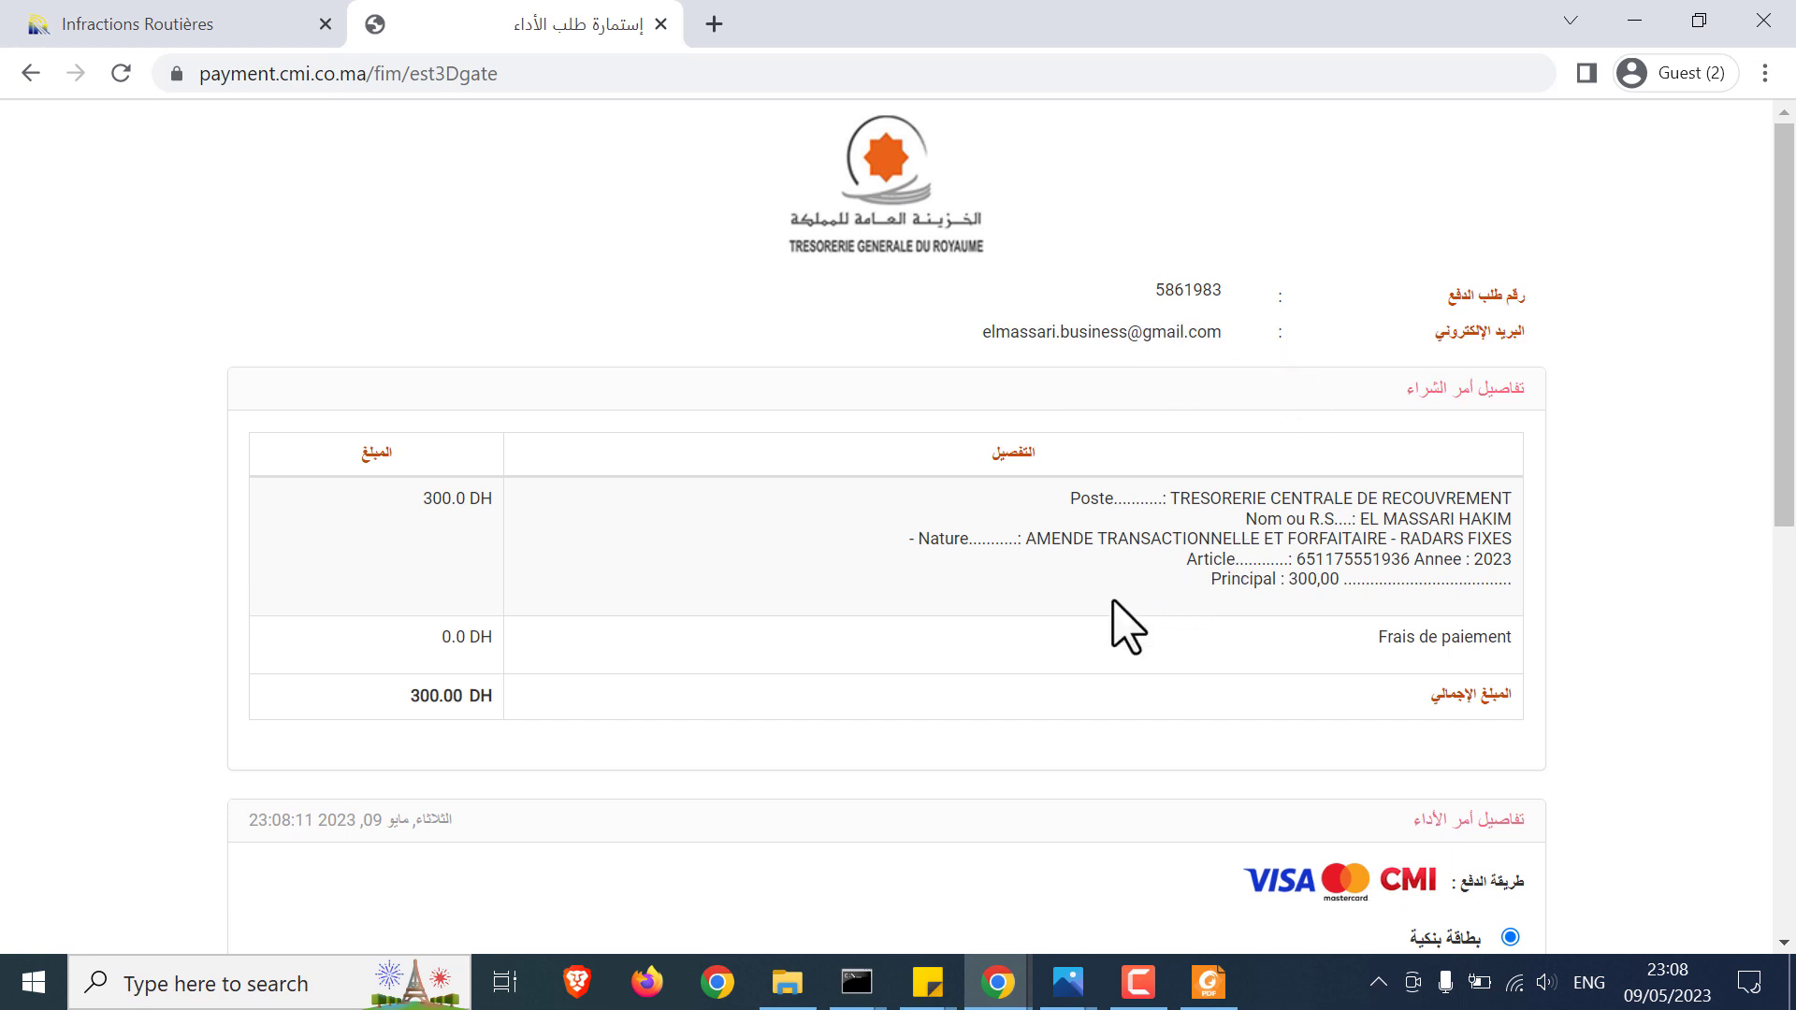
Step: Switch the keyboard to English and type the card-holder's full name on the CMI form
scroll(1015, 690, down, 5)
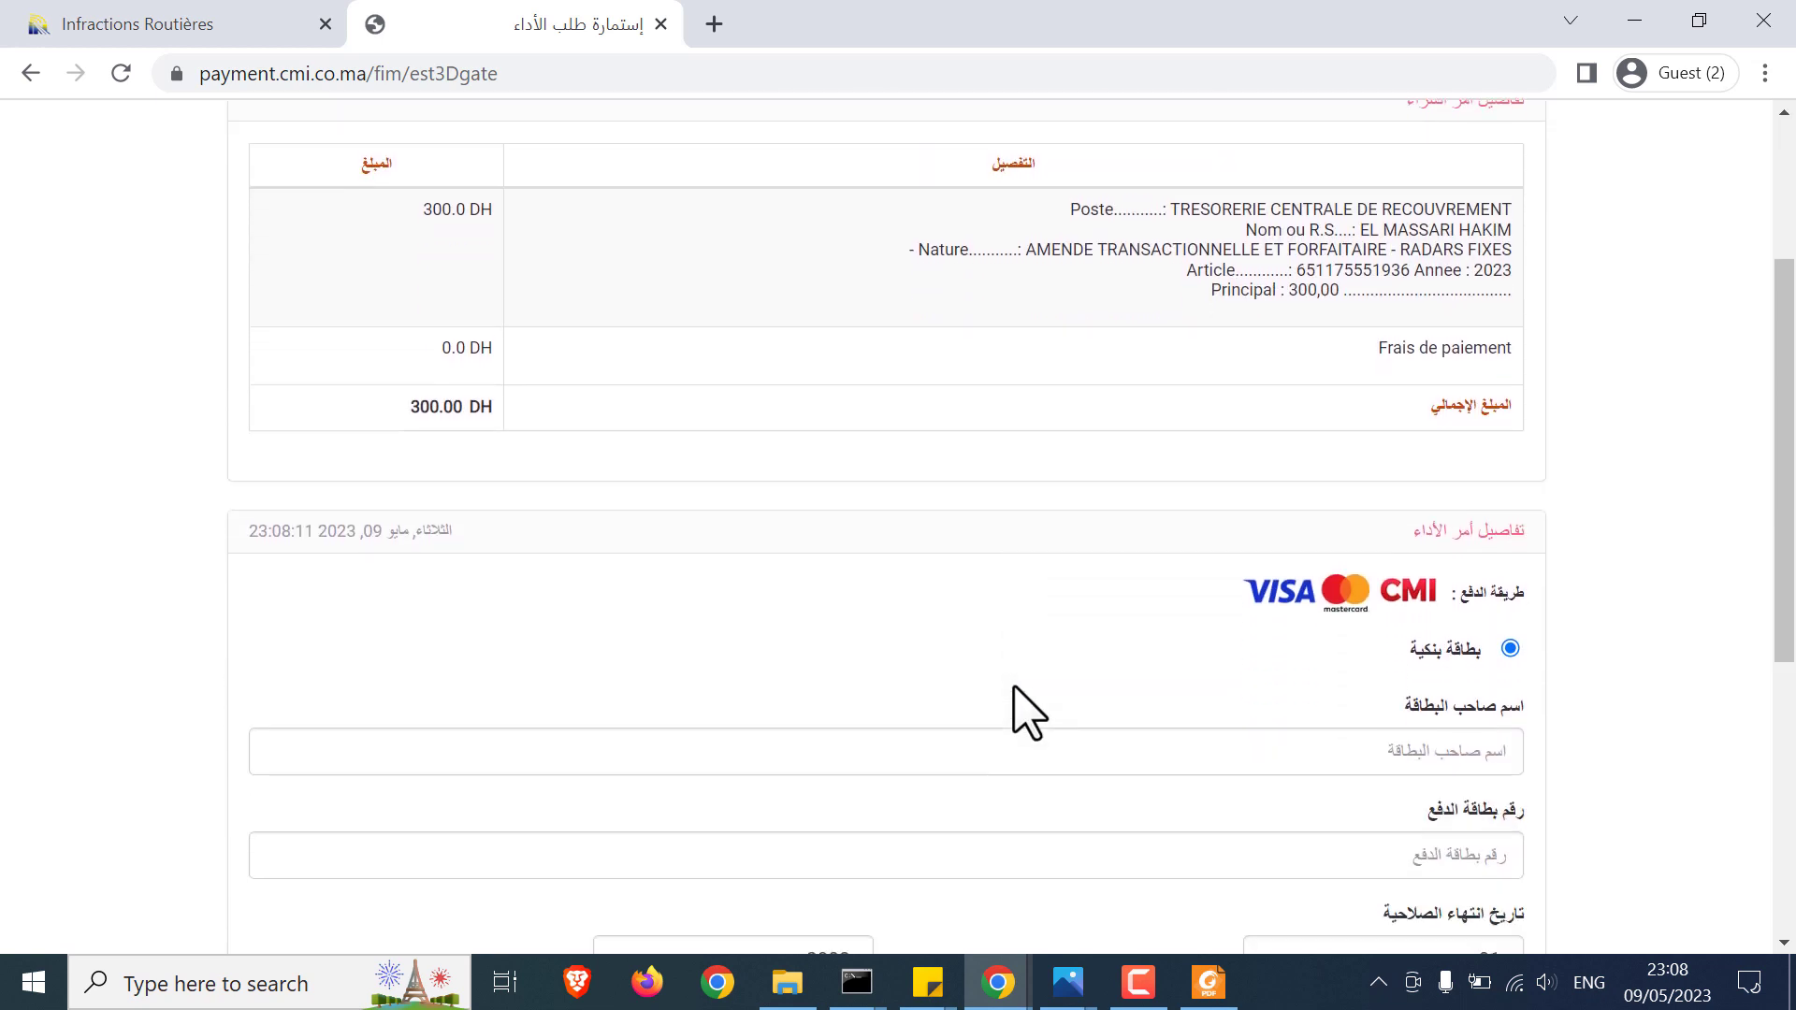
scroll(1015, 712, down, 1)
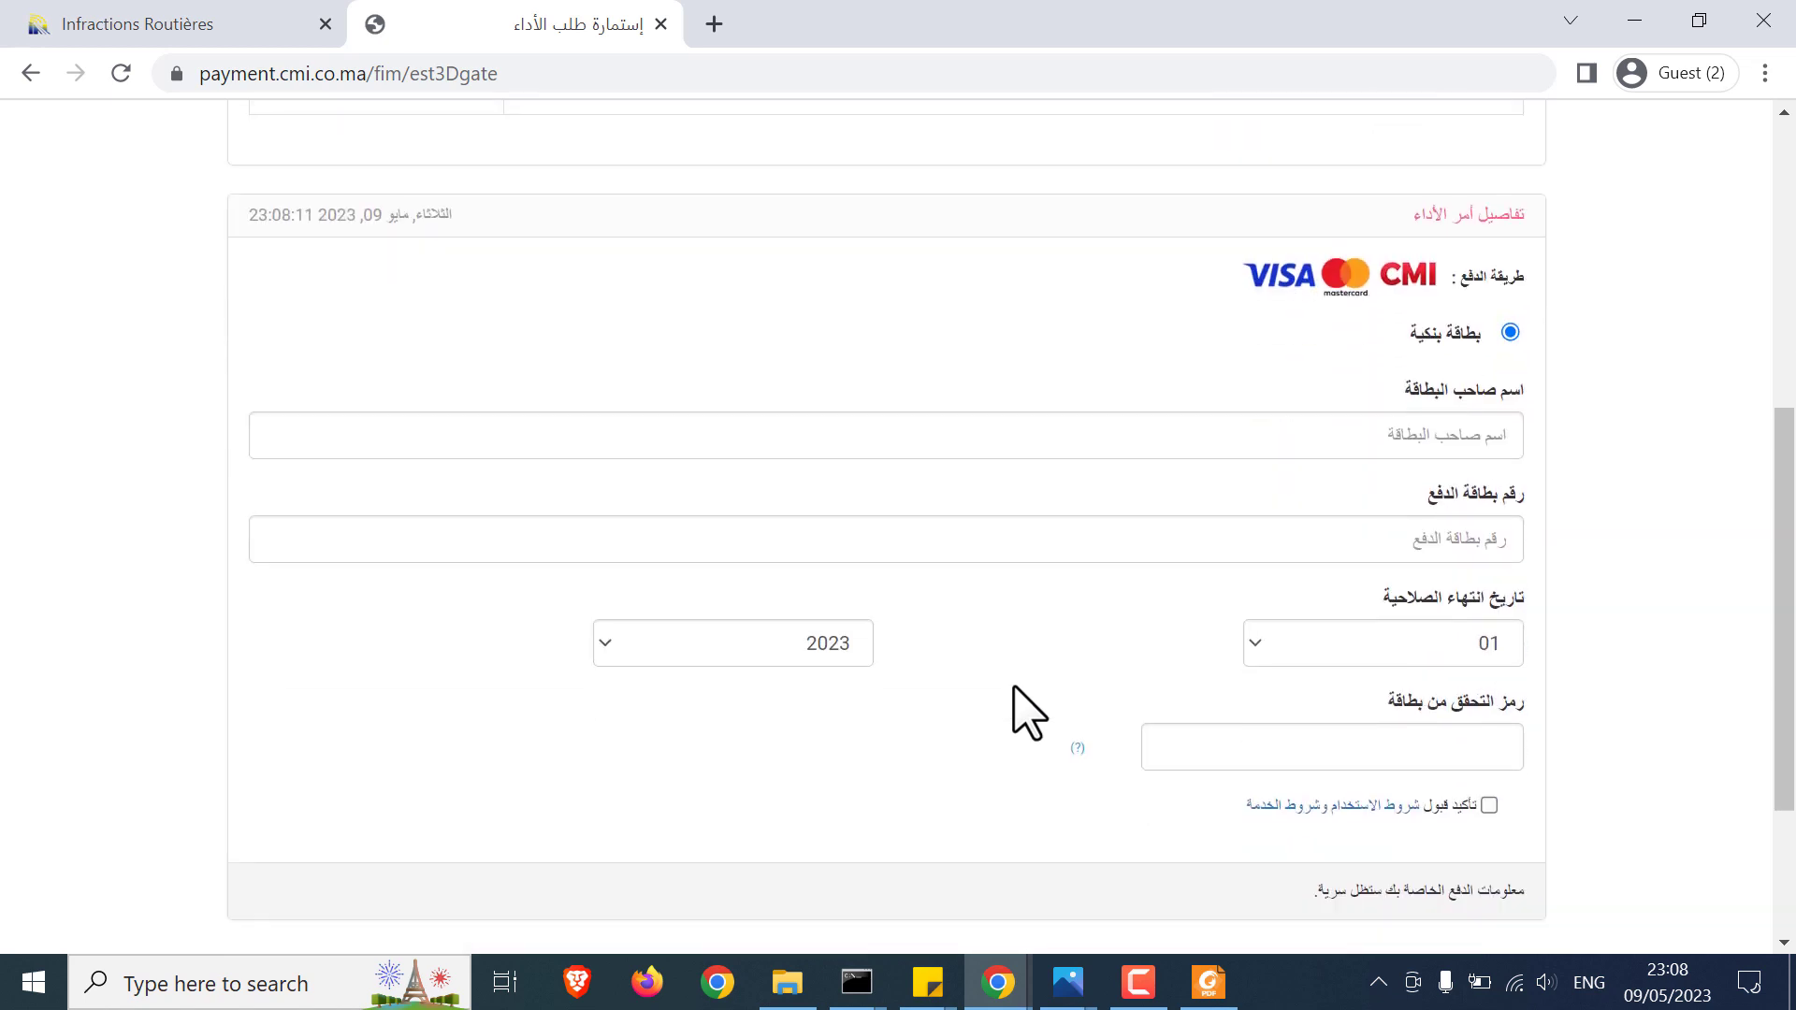
click(1450, 433)
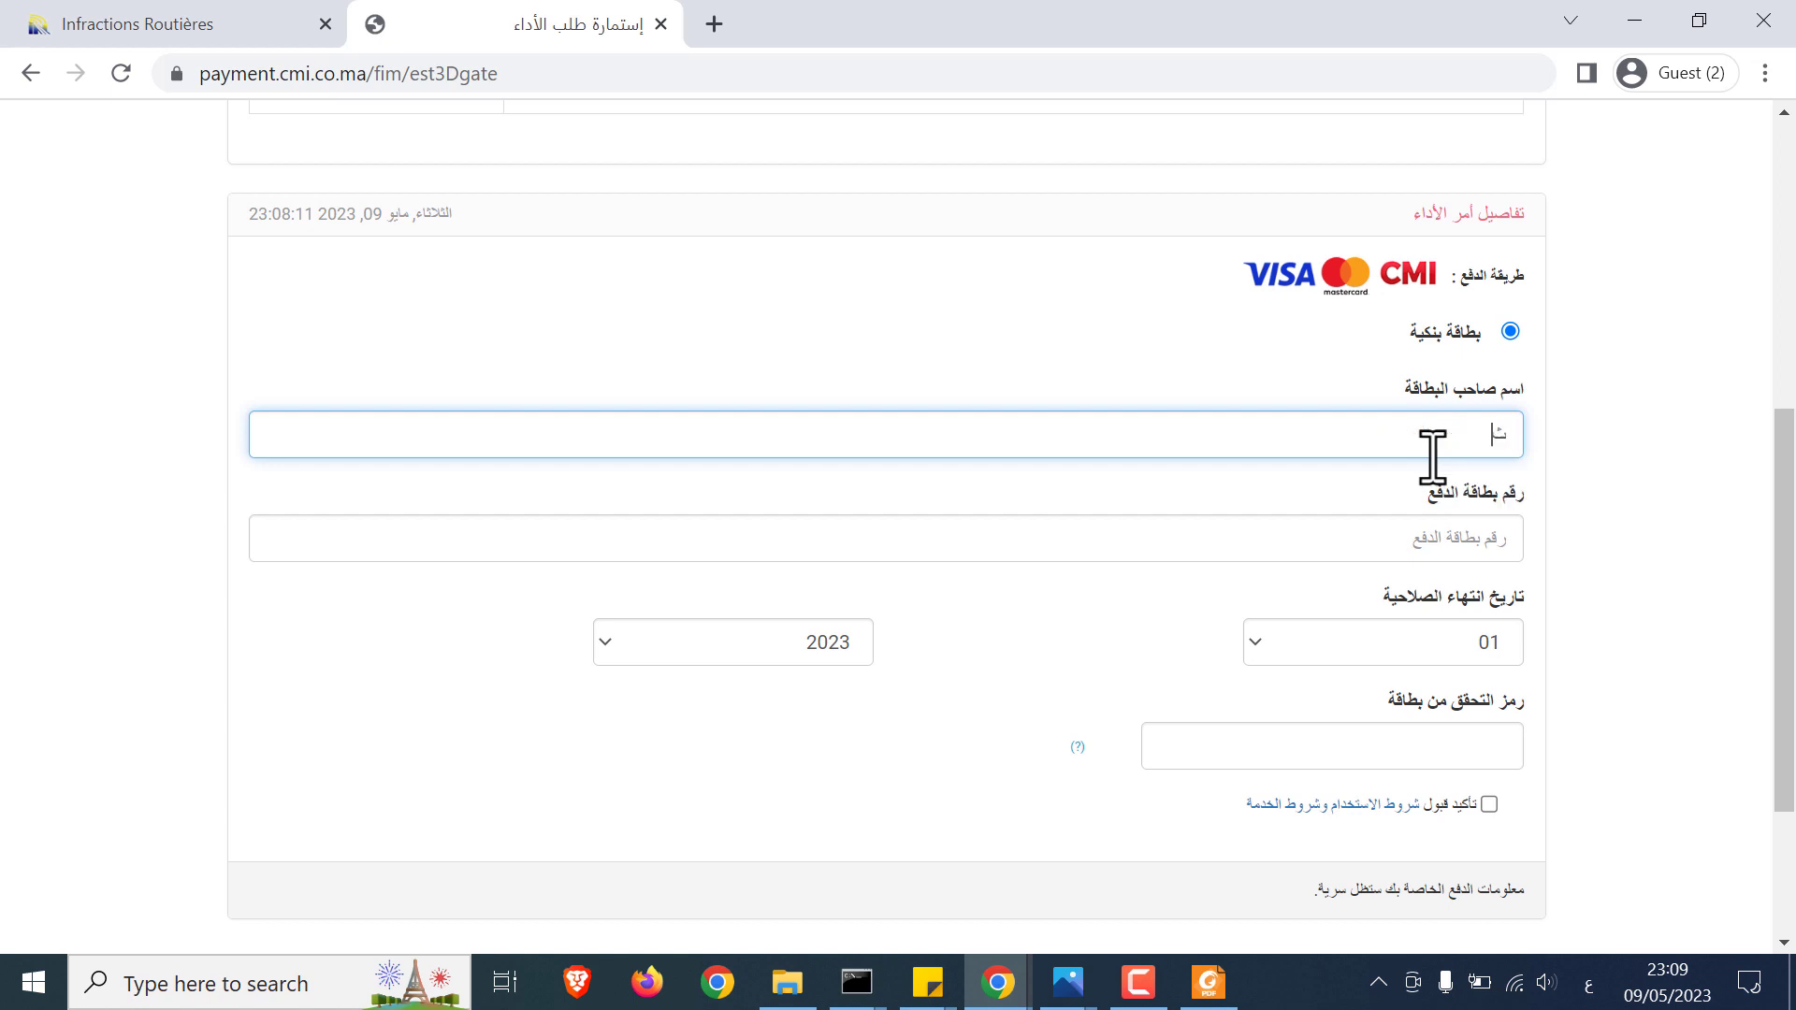
key(super+space)
key(super+space)
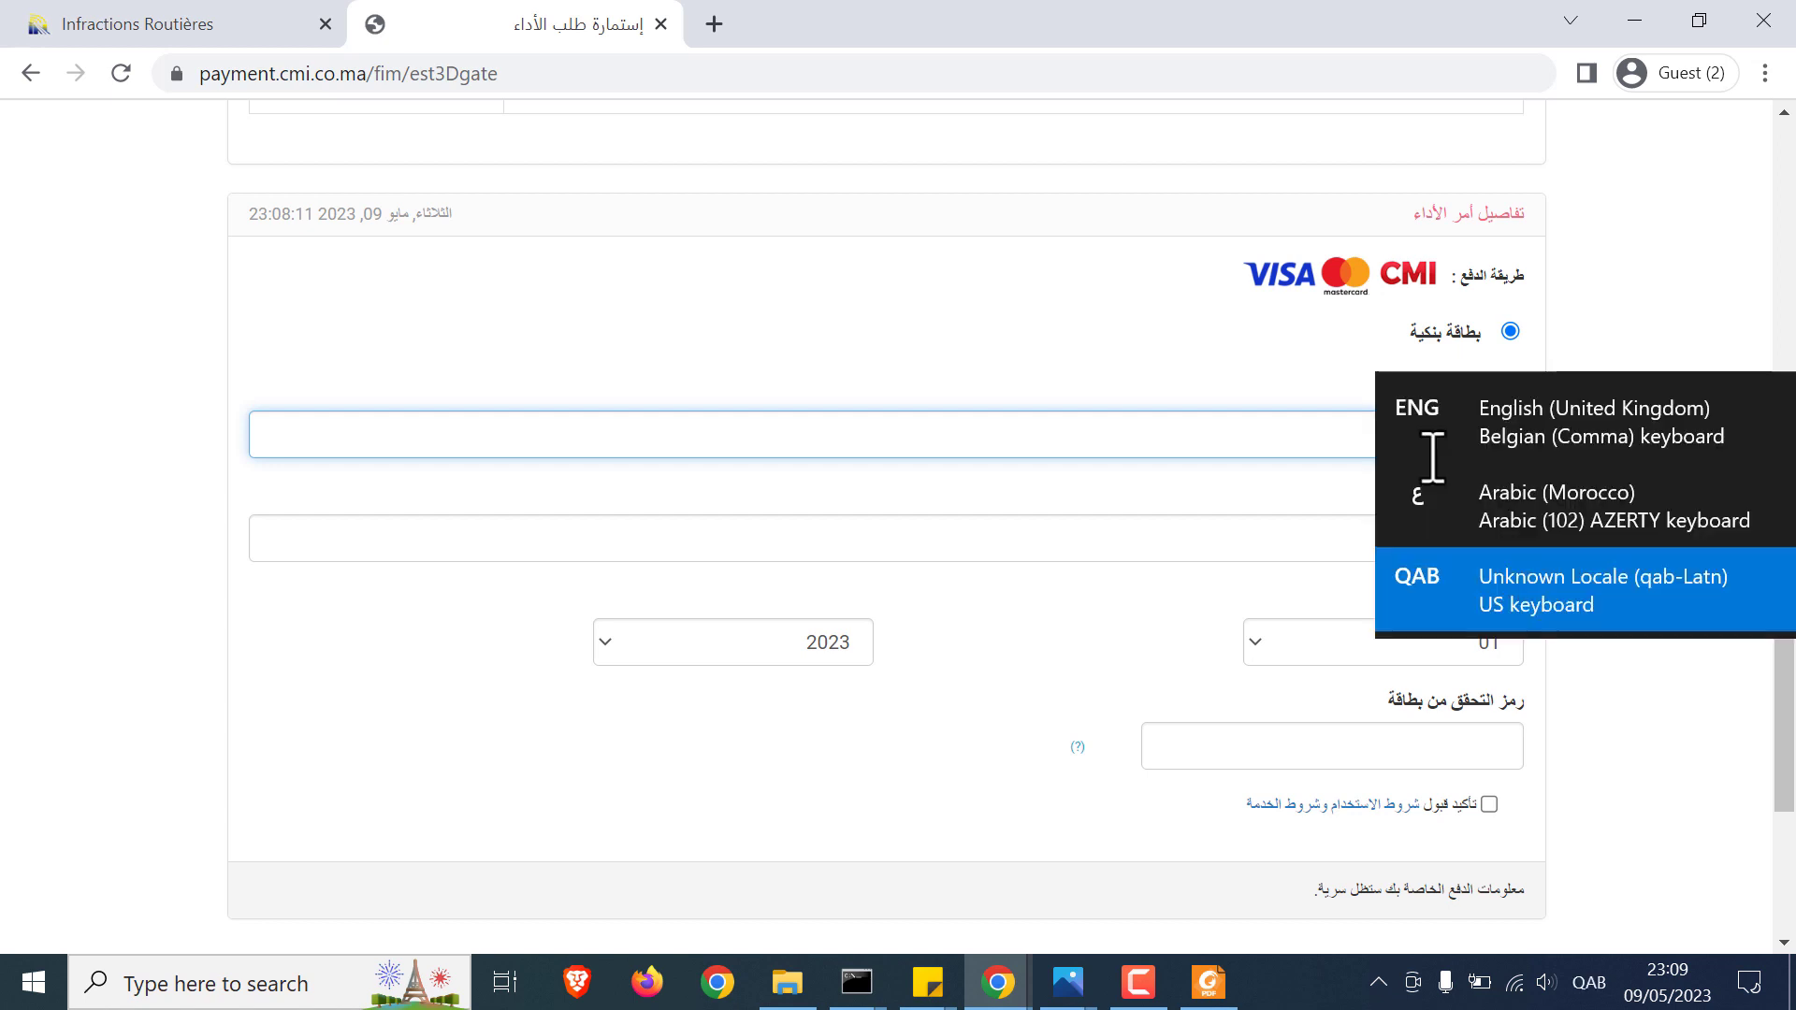
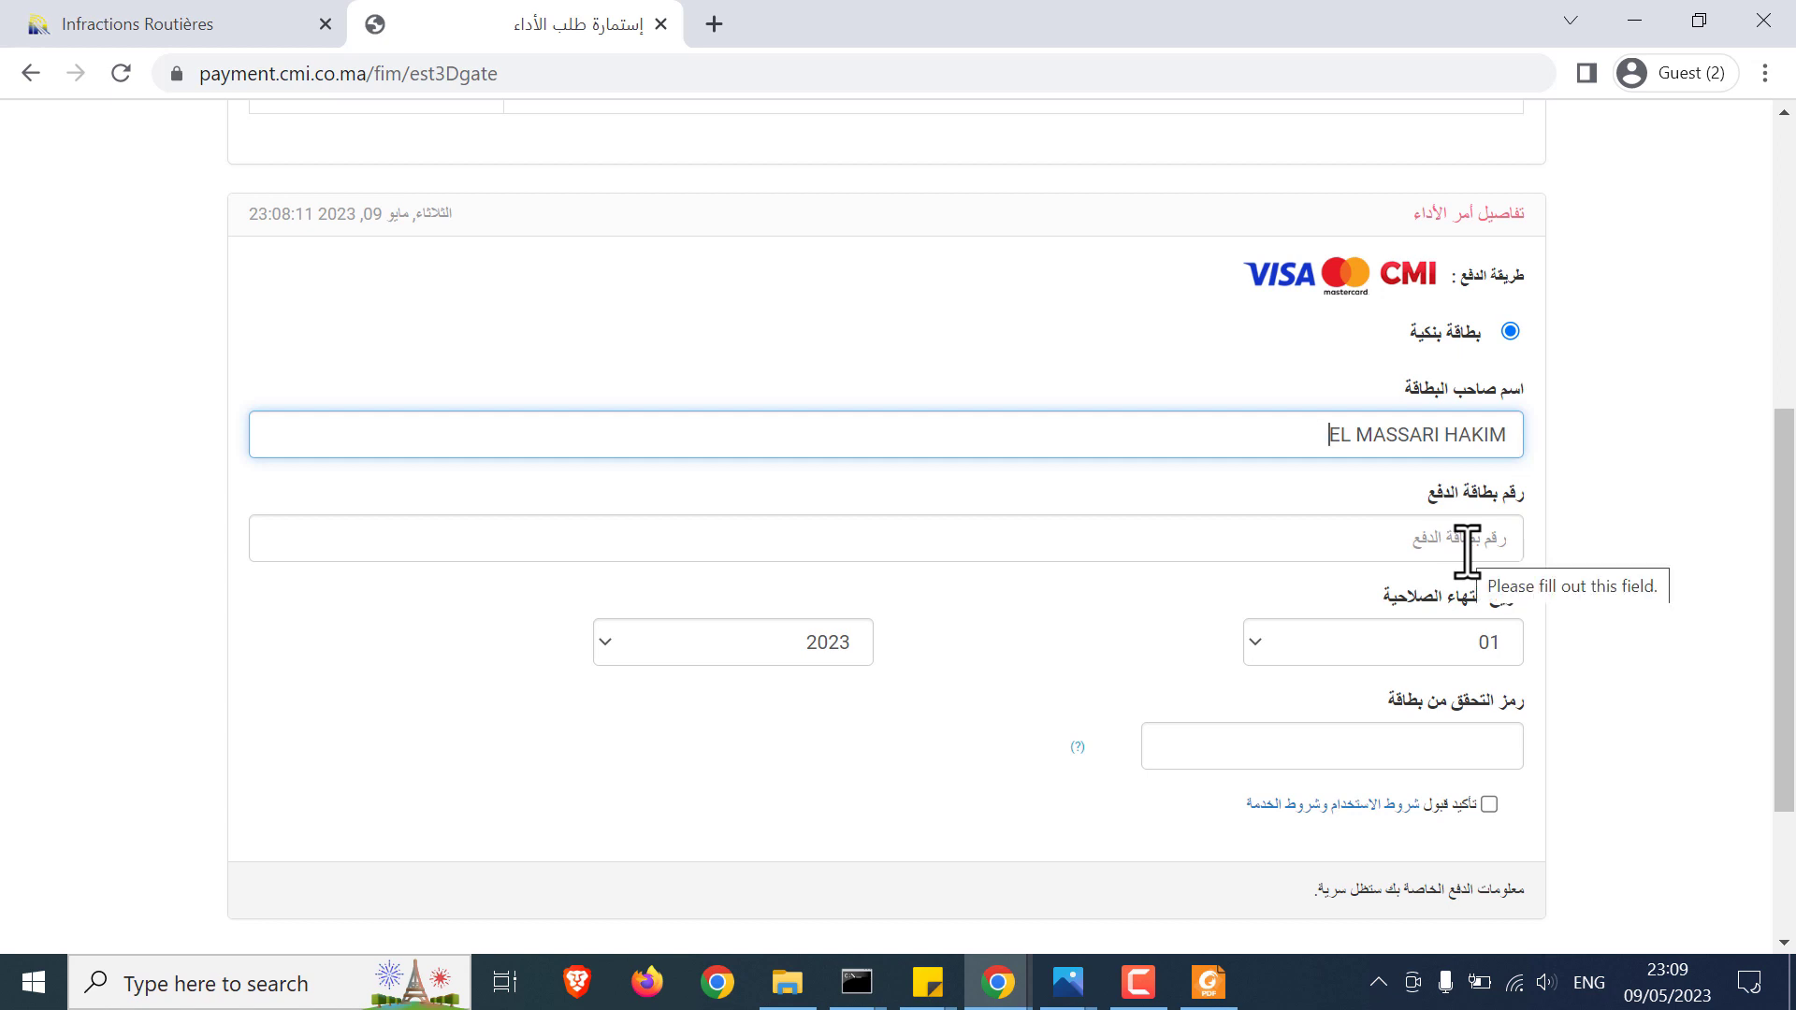
click(1449, 551)
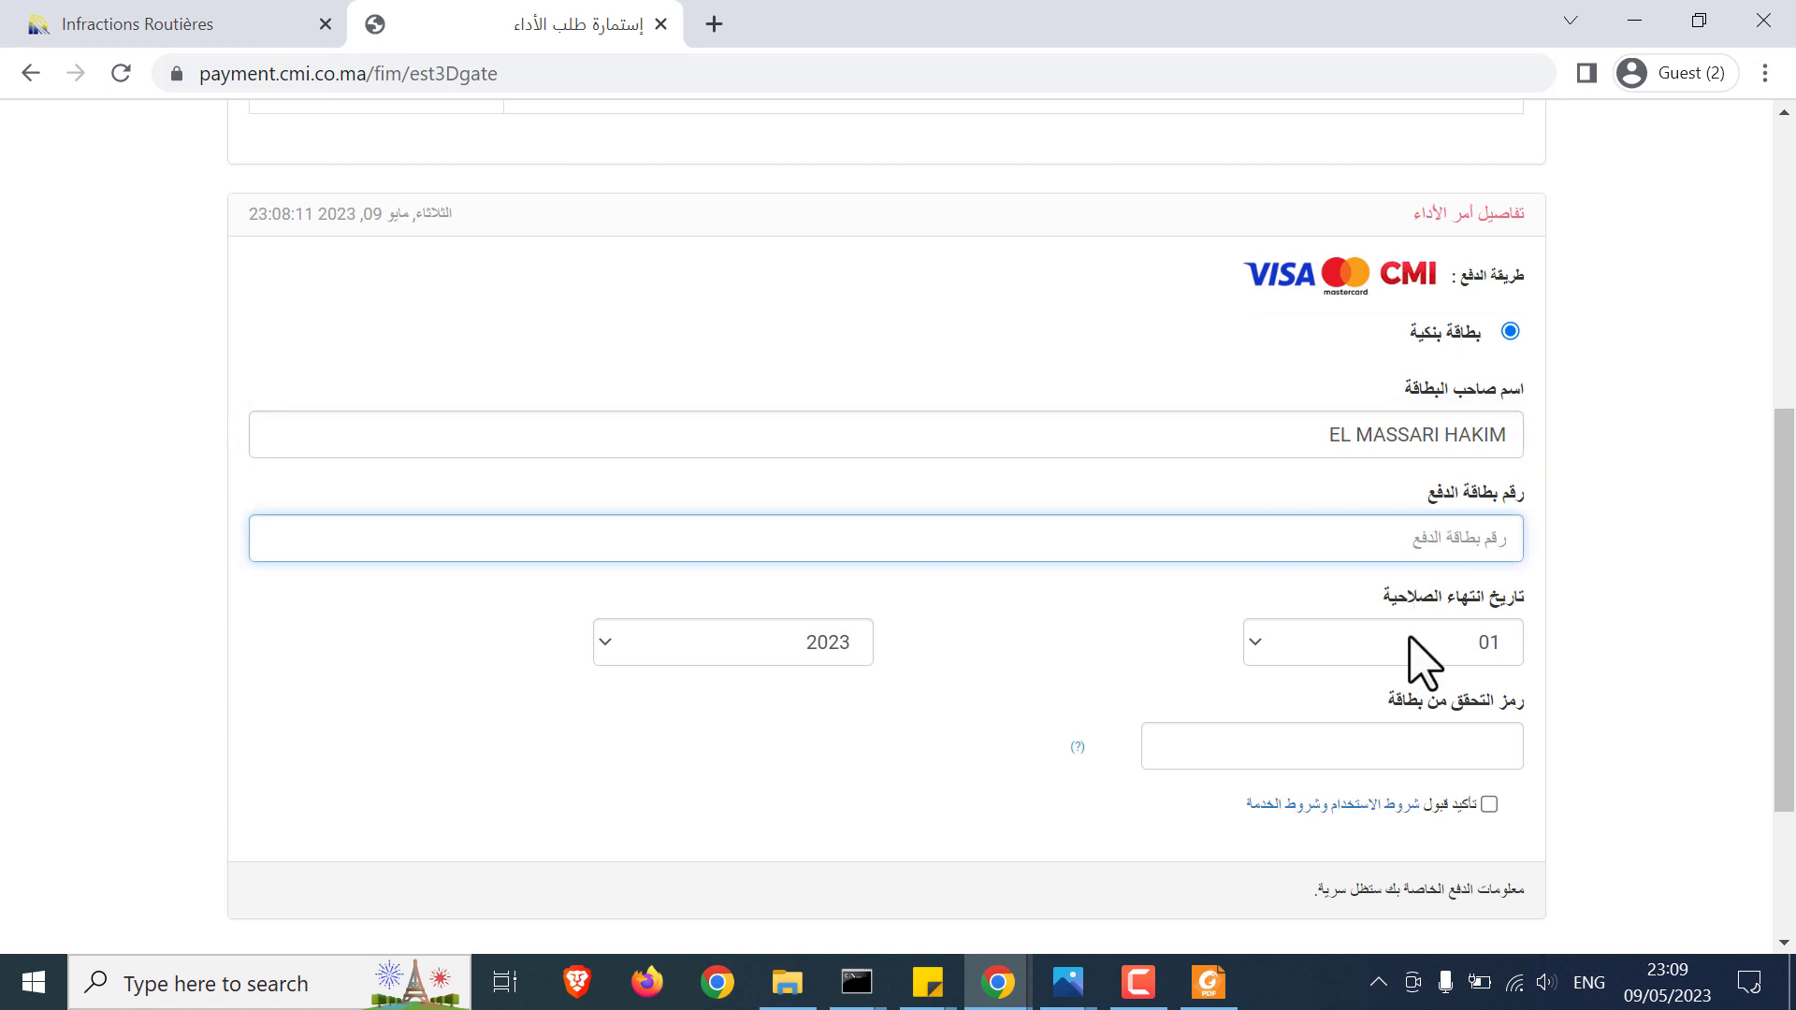
Step: Keep the card expiry at 01/2023 and view the CVV location help
click(1422, 660)
click(1385, 650)
click(737, 668)
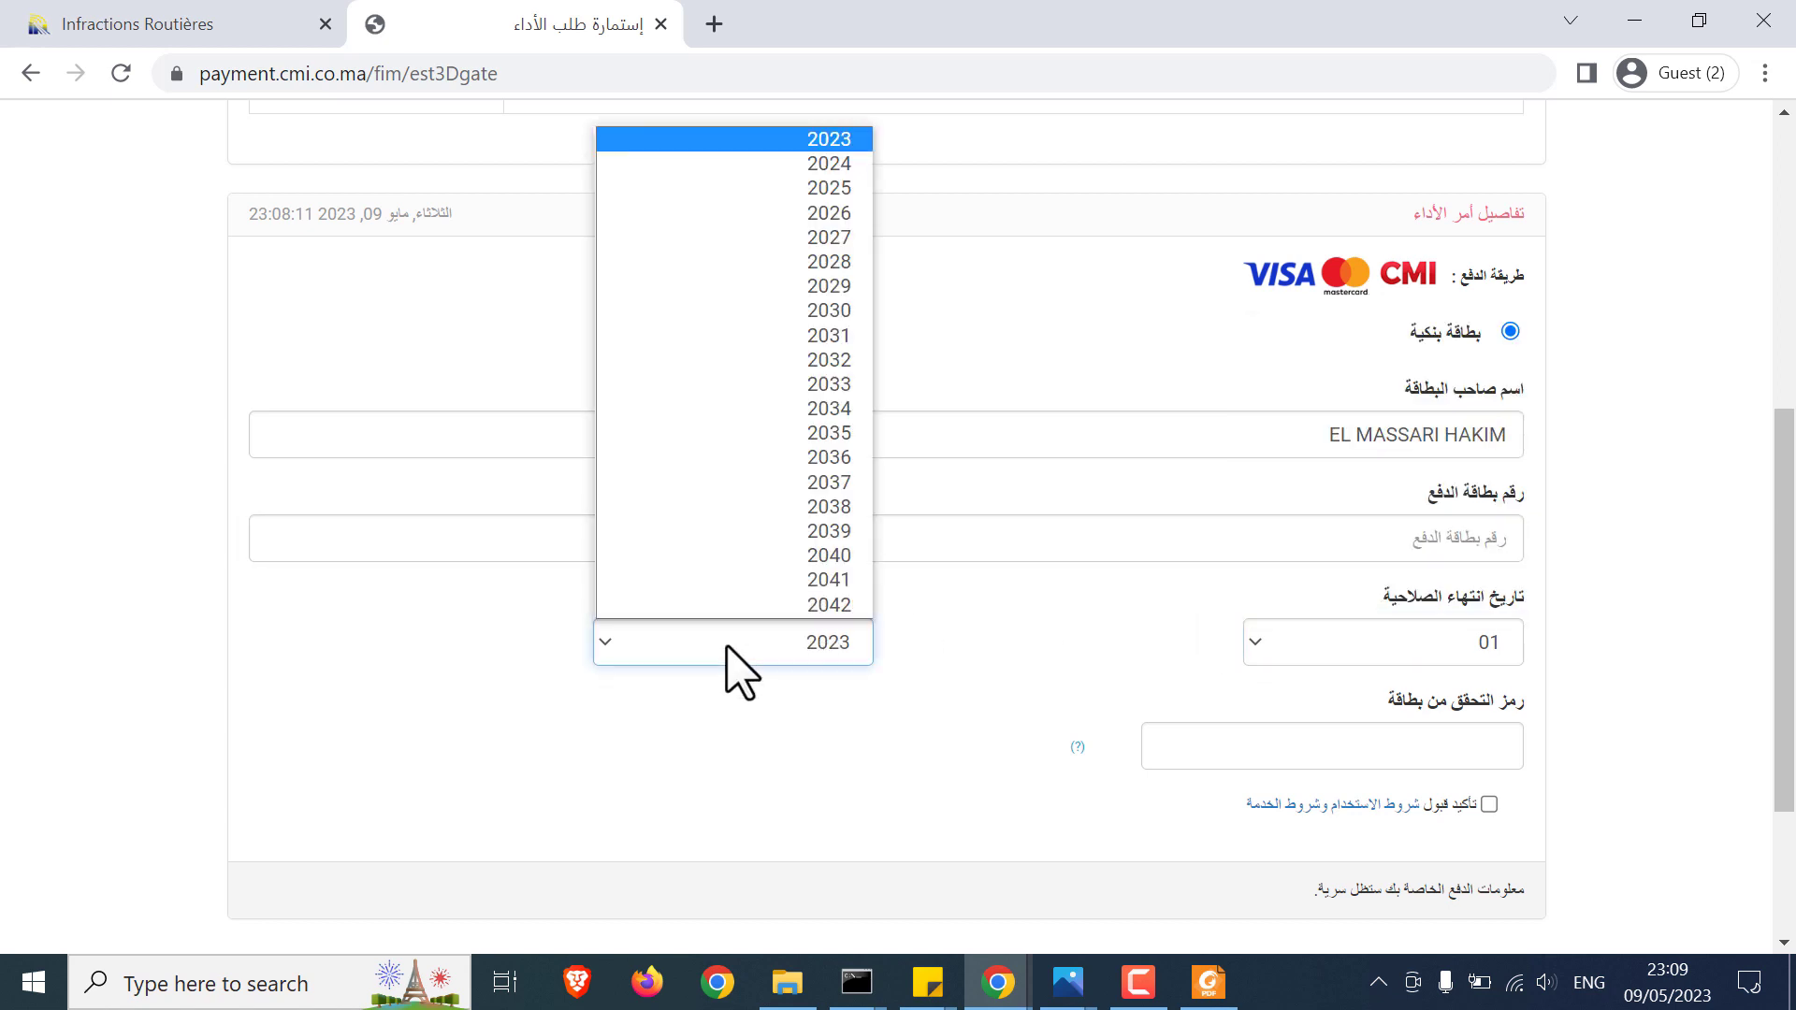
click(727, 646)
click(1459, 734)
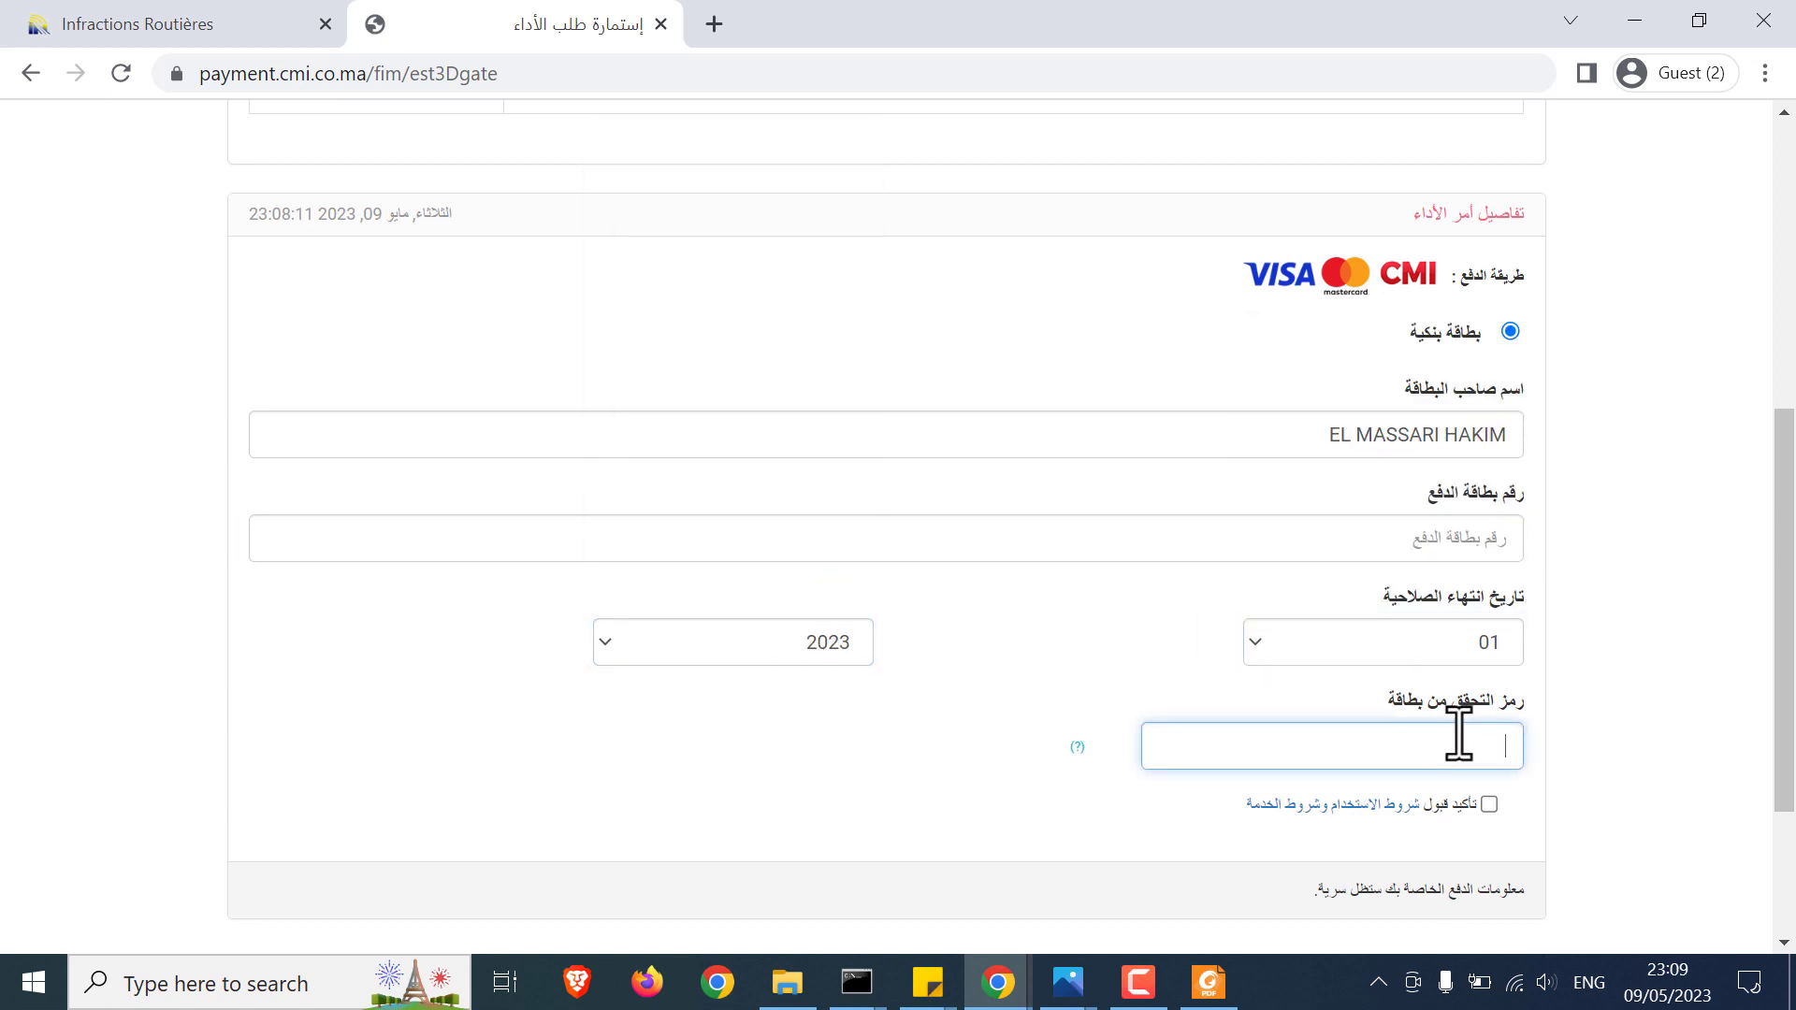
click(1077, 746)
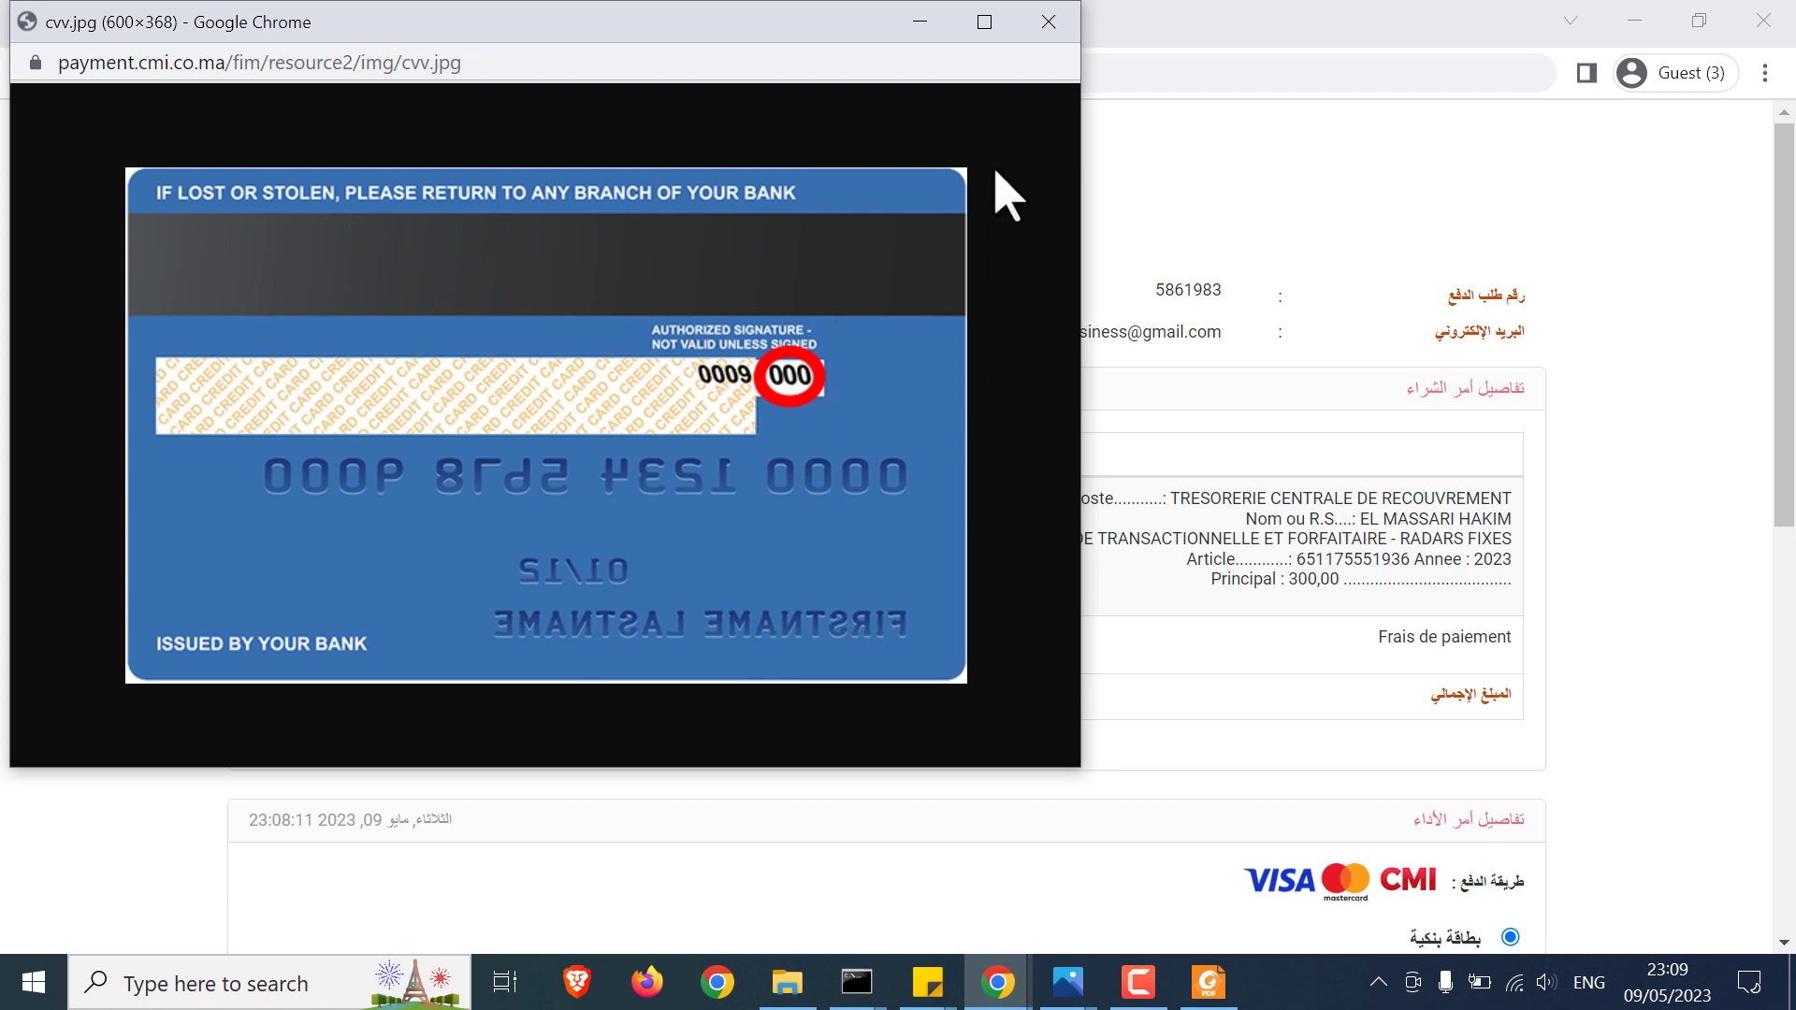
click(1048, 20)
Step: Fill the card security code and accept the terms of use and service conditions
scroll(1347, 641, down, 7)
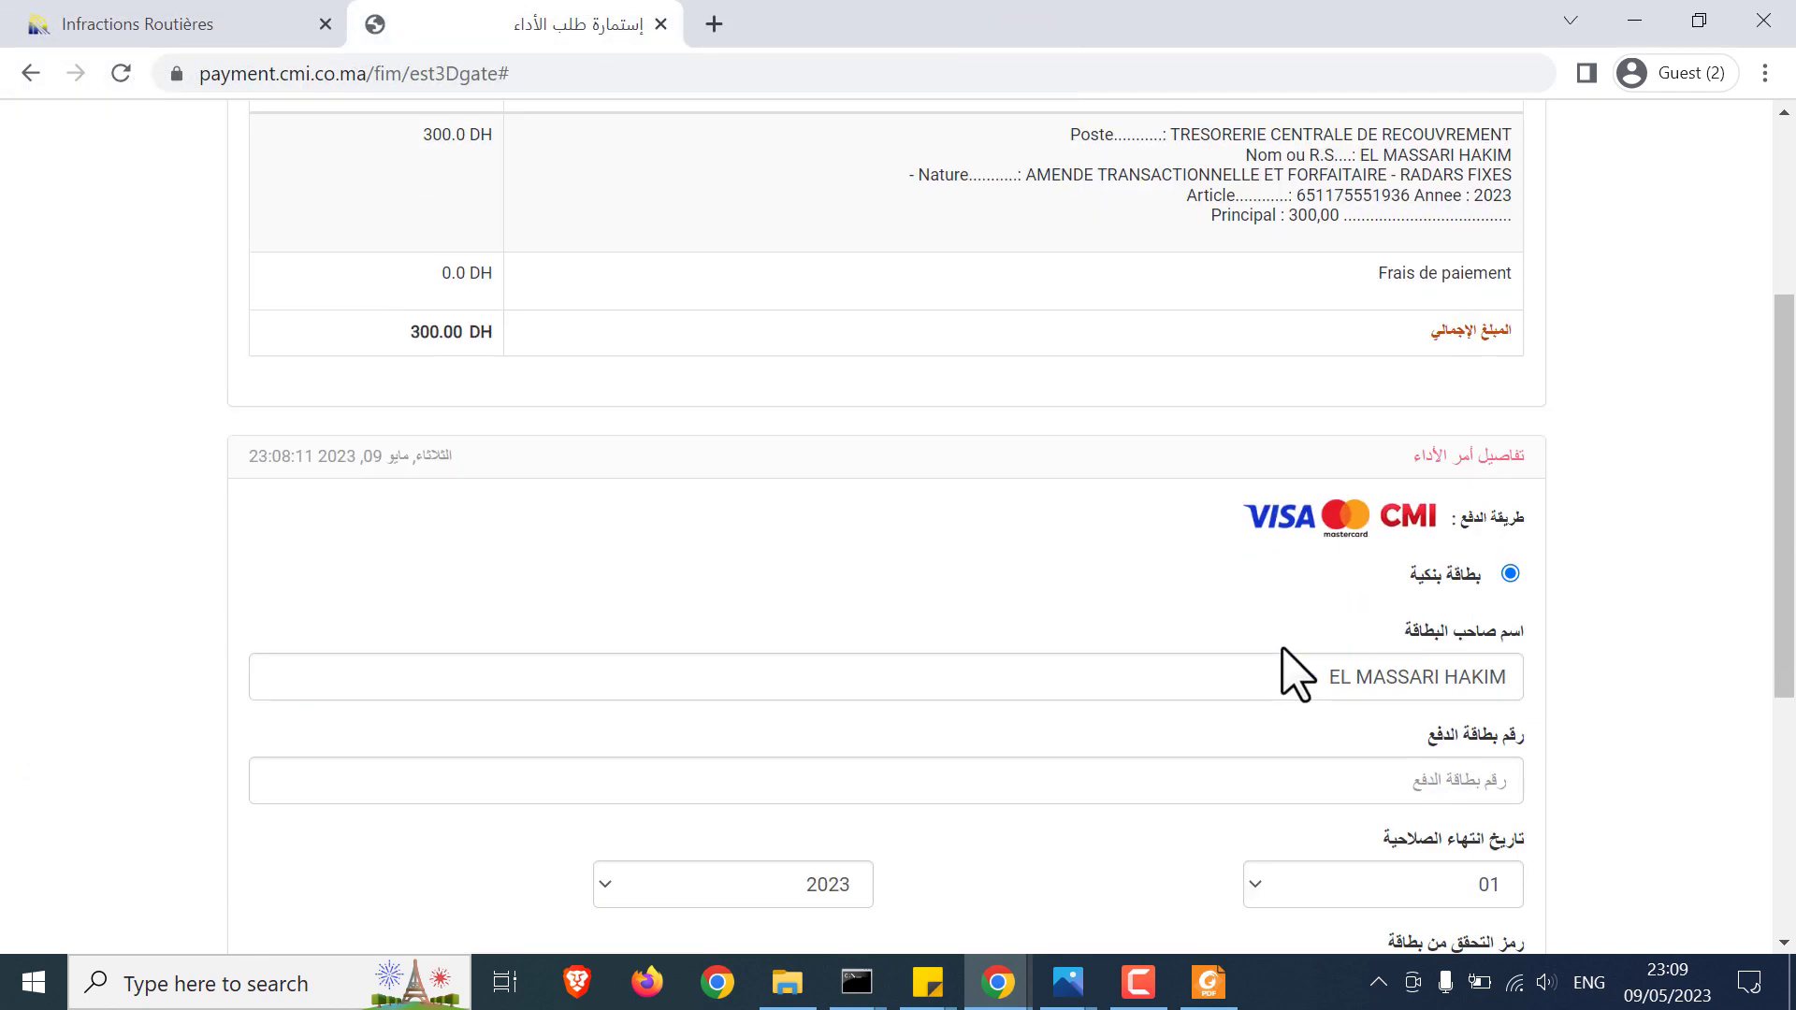
click(1396, 672)
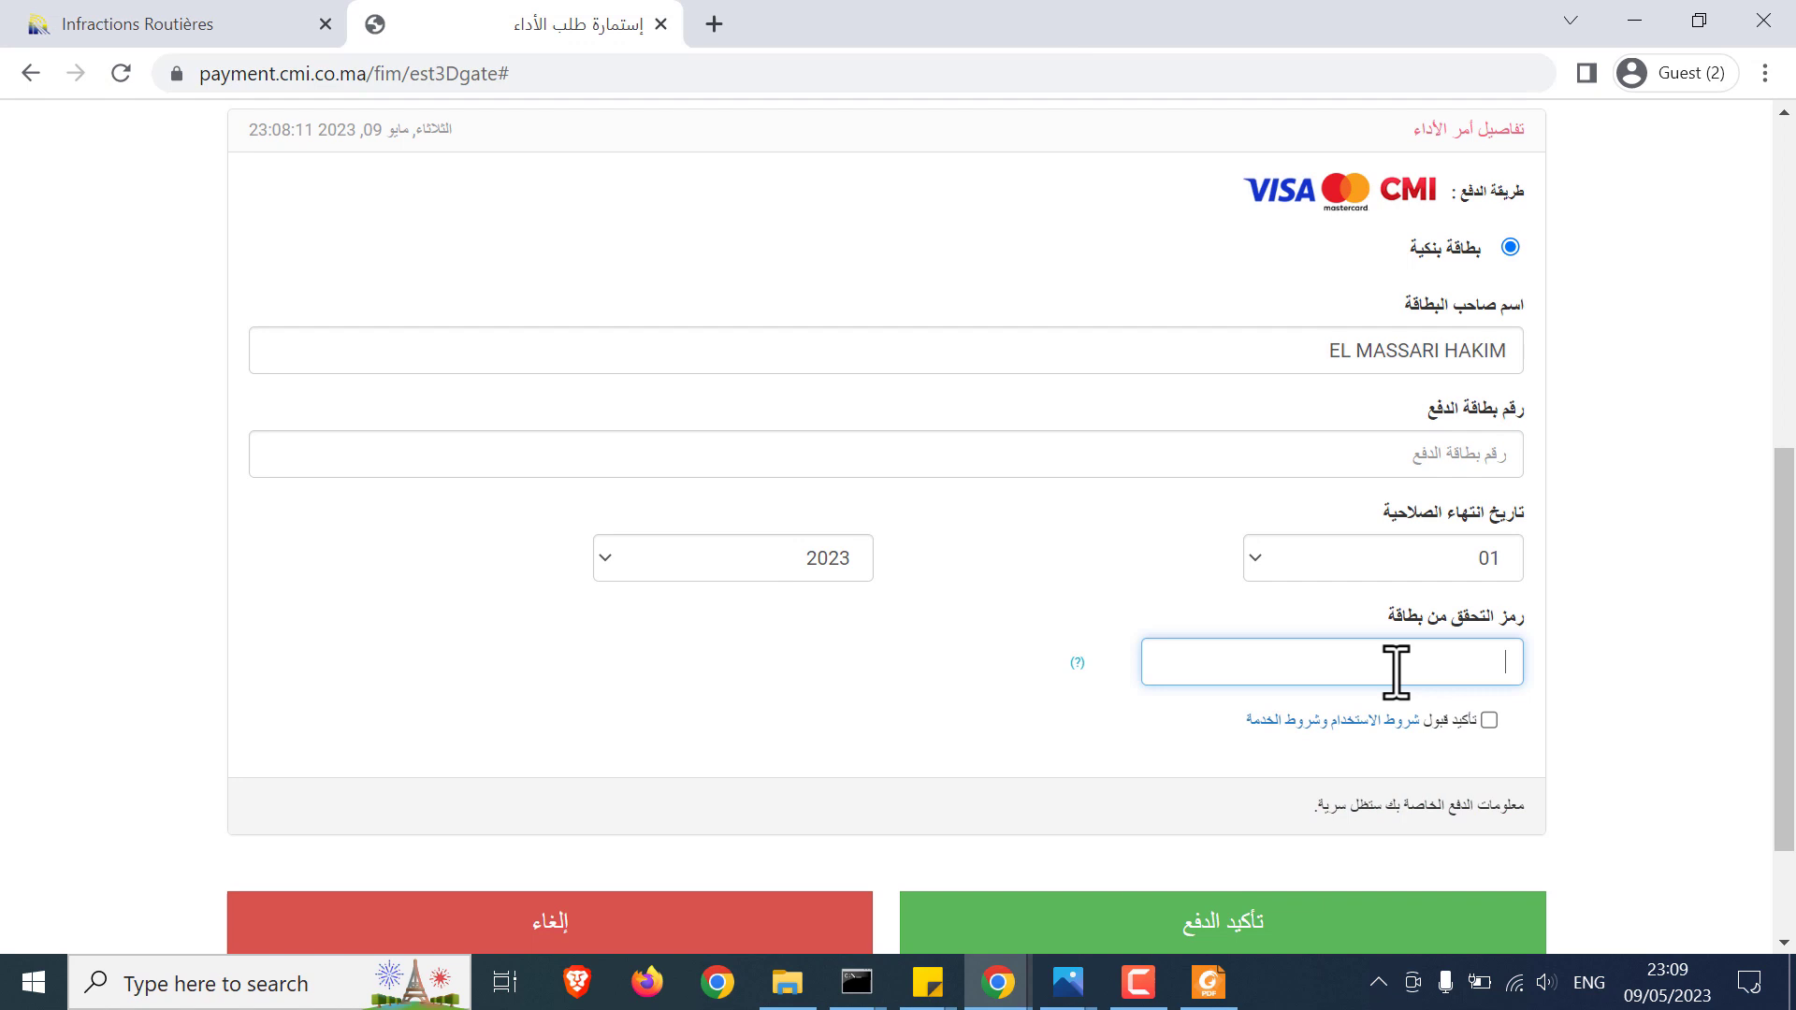
click(1487, 720)
scroll(1556, 746, down, 1)
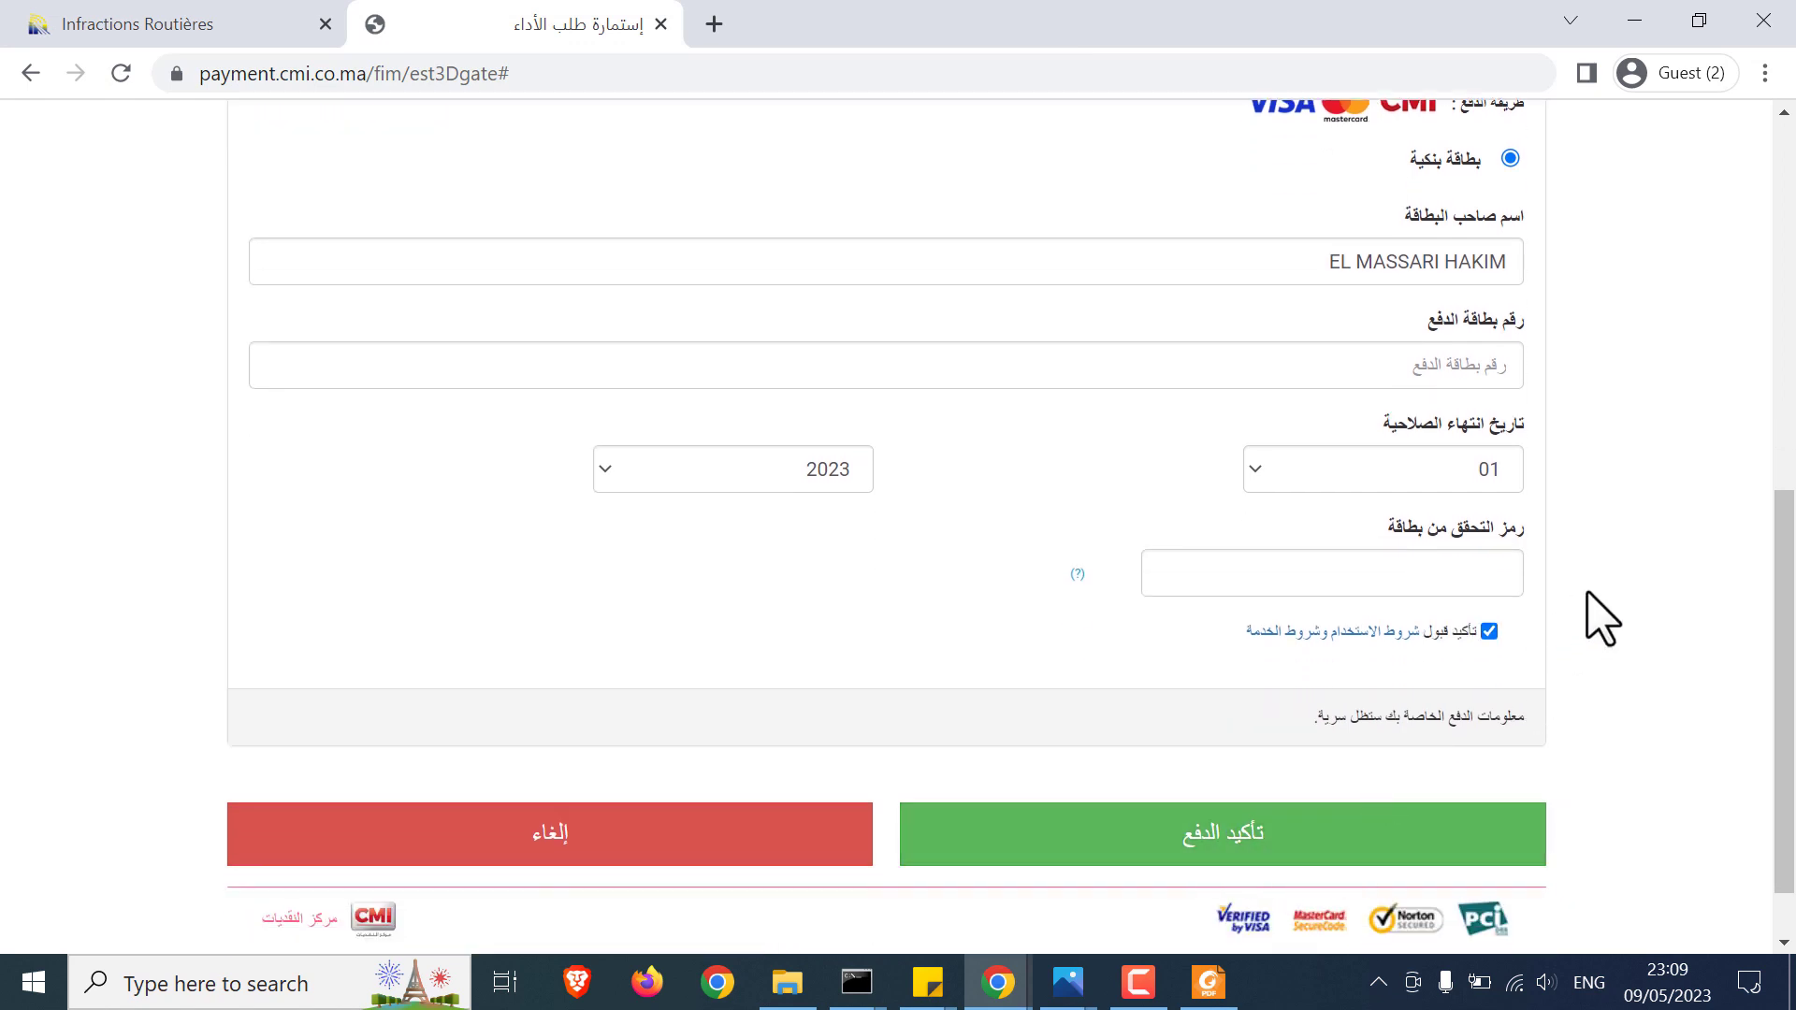
scroll(1598, 621, up, 1)
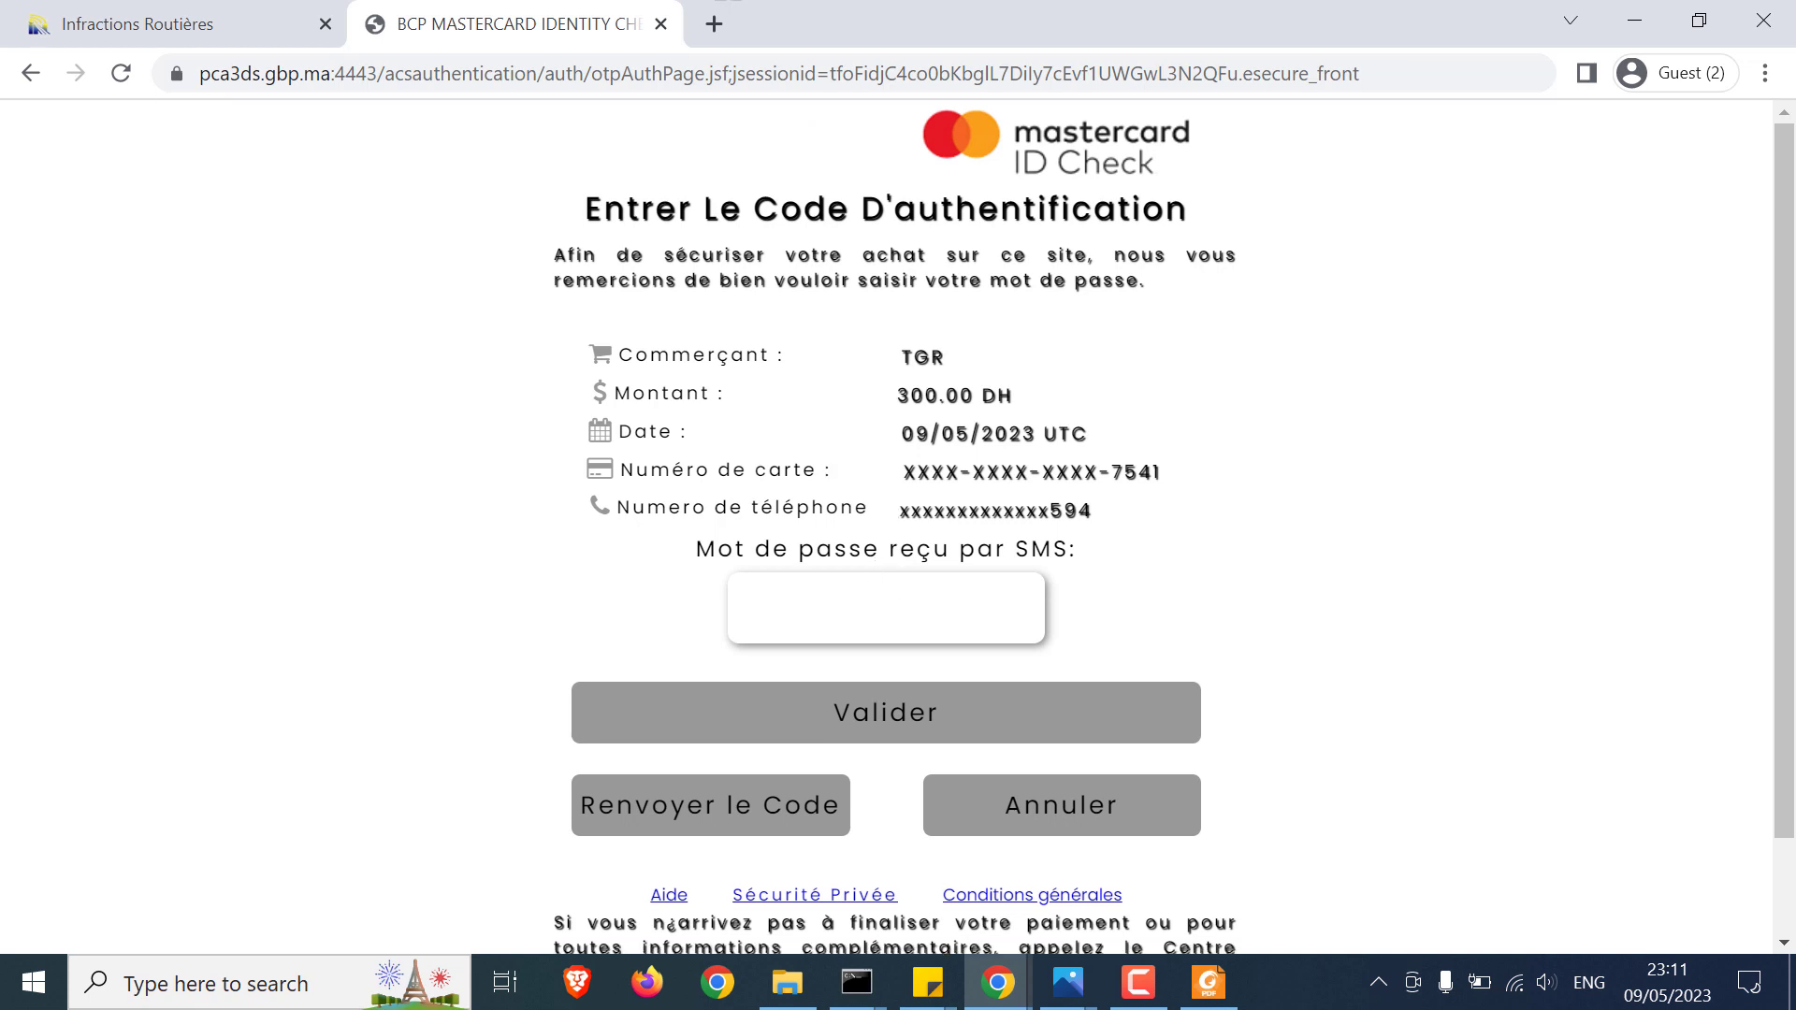
Step: Enter the SMS verification code and validate the 300.00 DH payment in Mastercard ID Check
text(••••••)
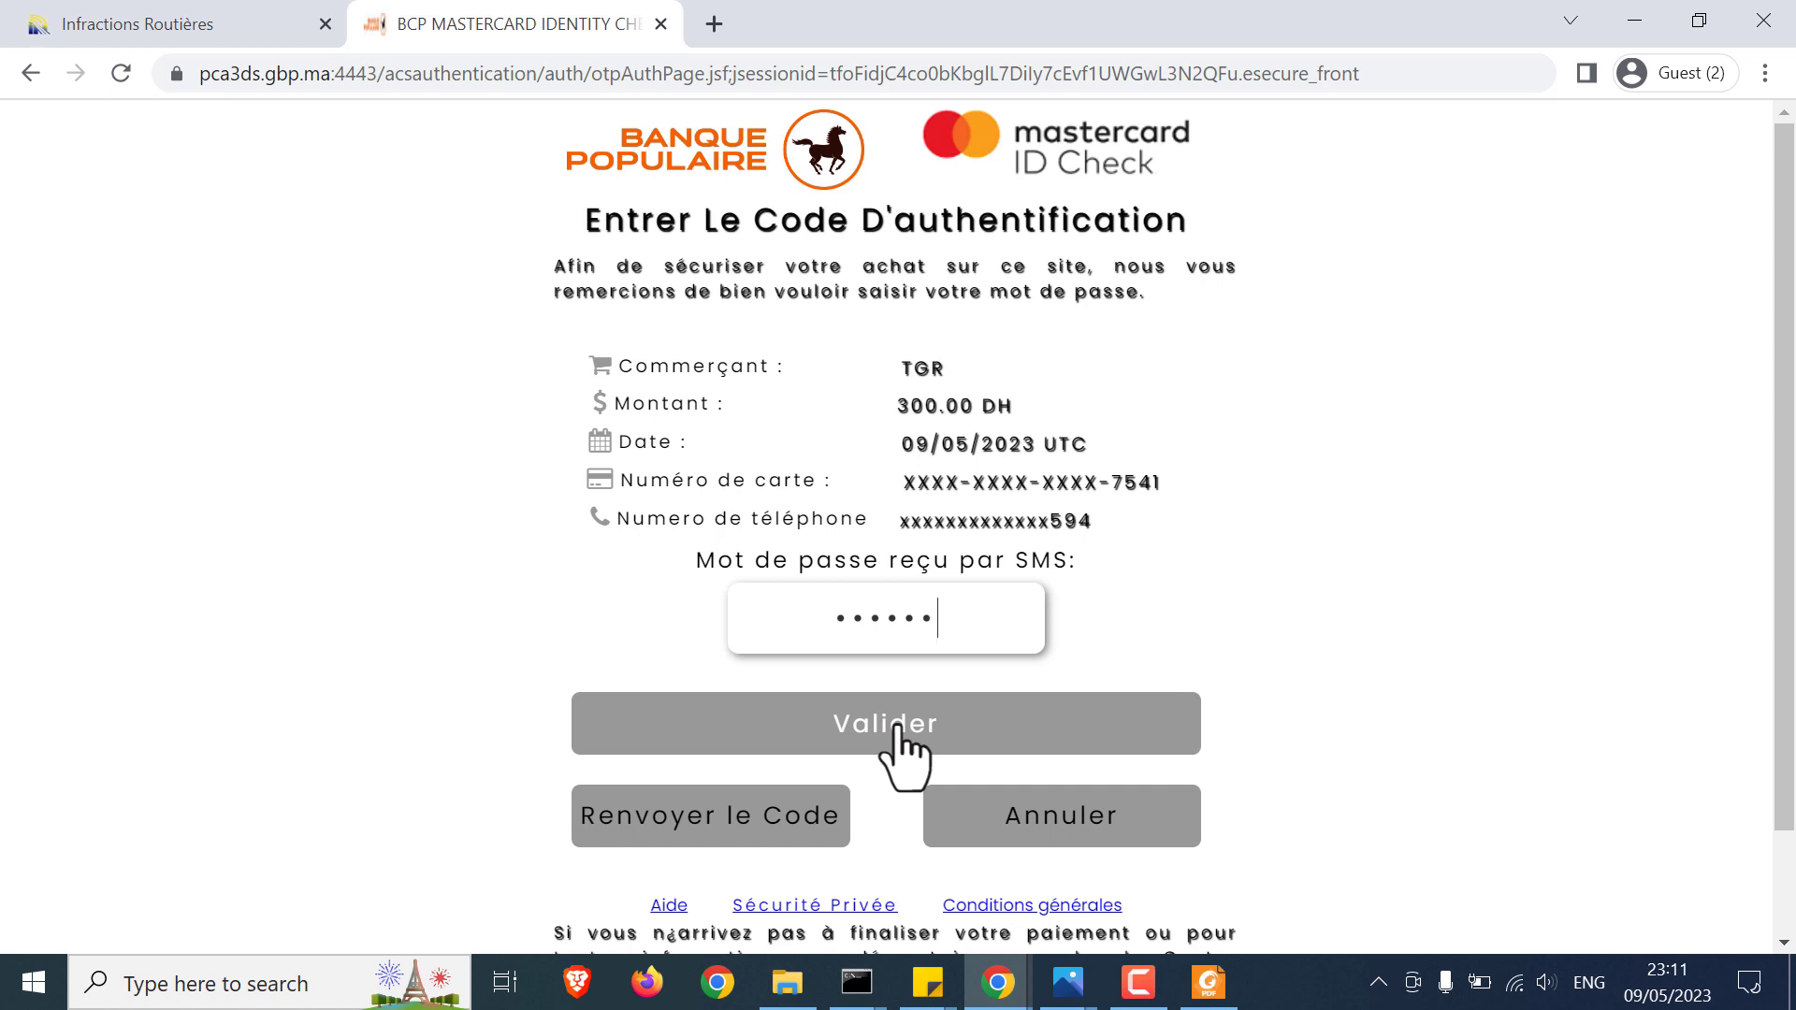
click(896, 728)
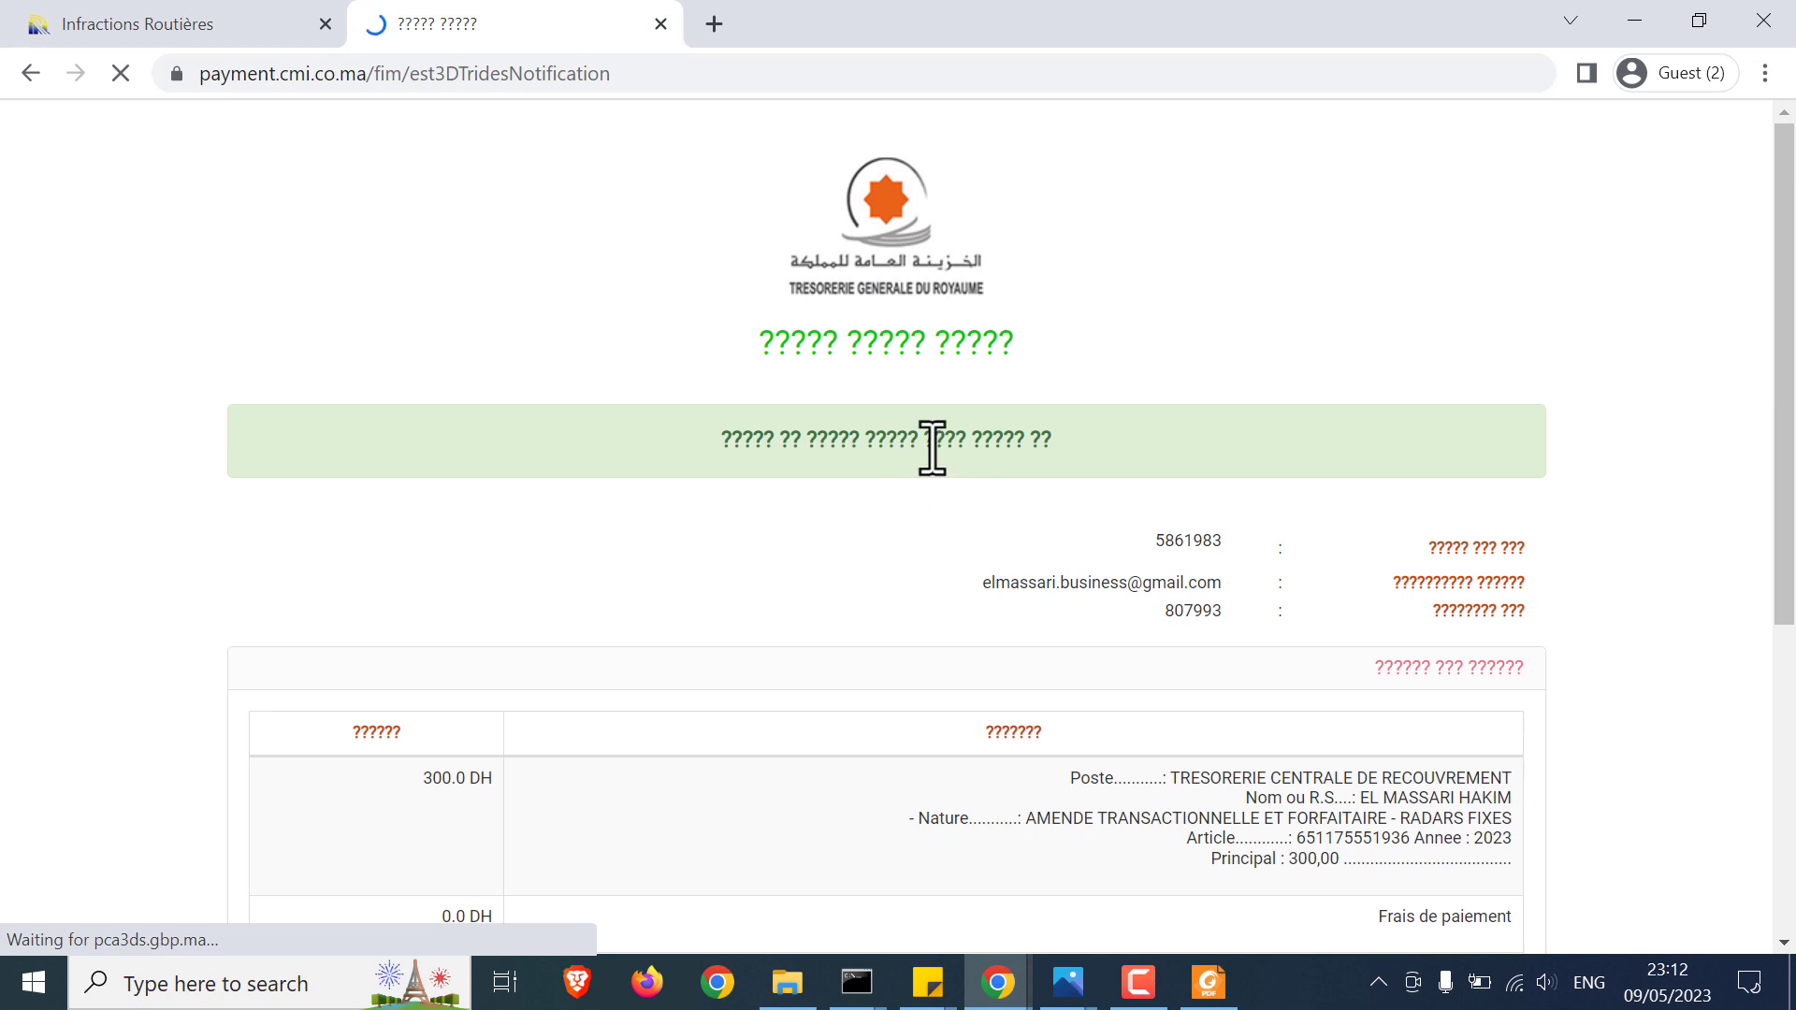
drag(765, 341, 1123, 361)
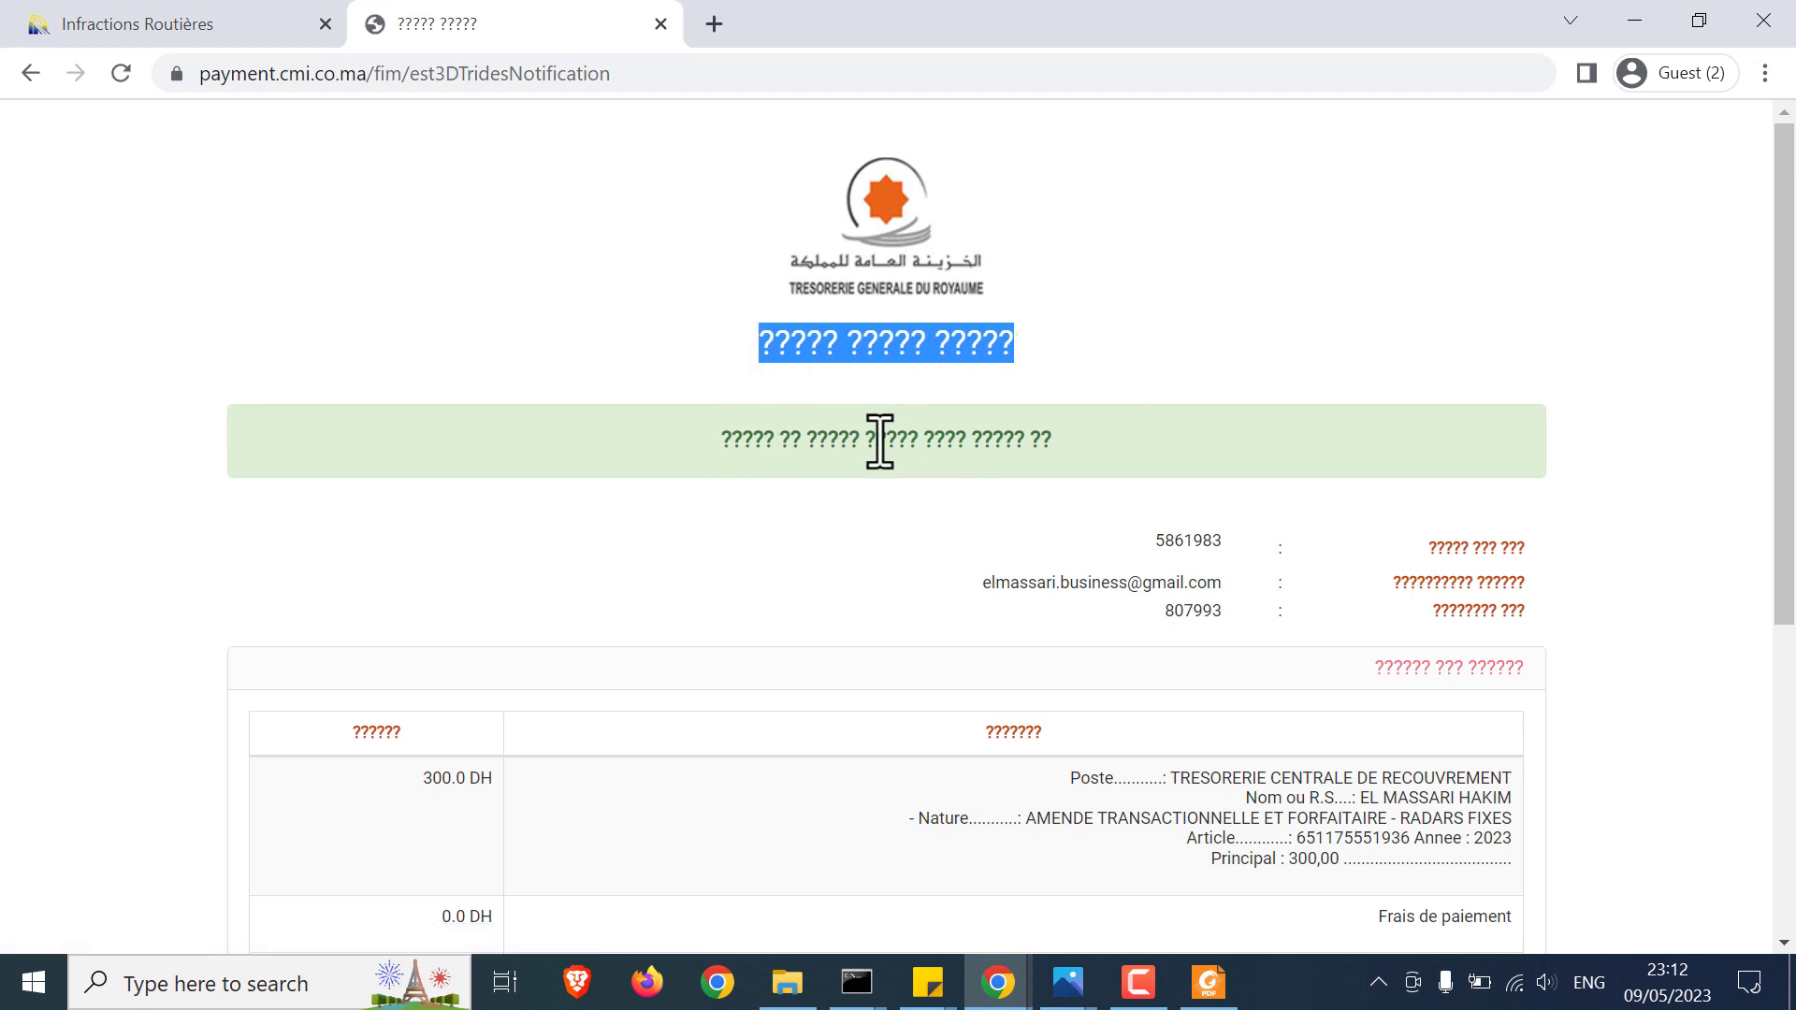
click(1425, 548)
drag(1425, 548, 1484, 641)
click(1484, 642)
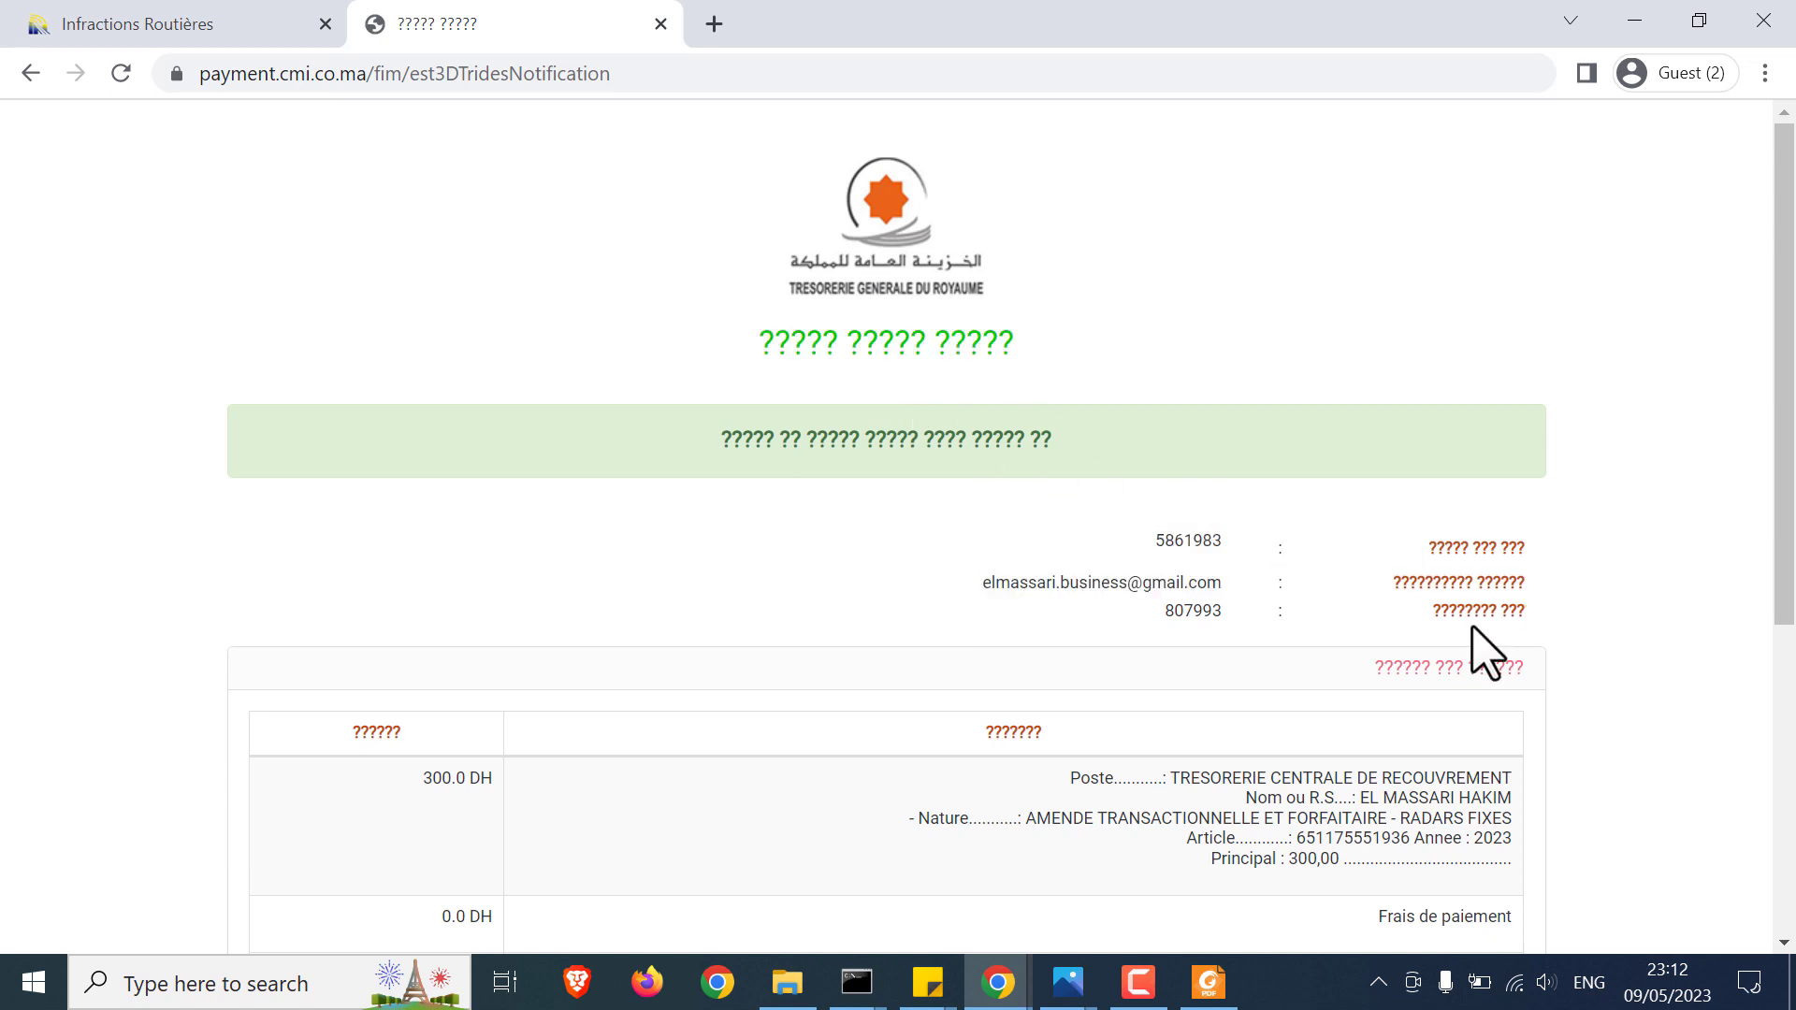
drag(1425, 550, 1476, 642)
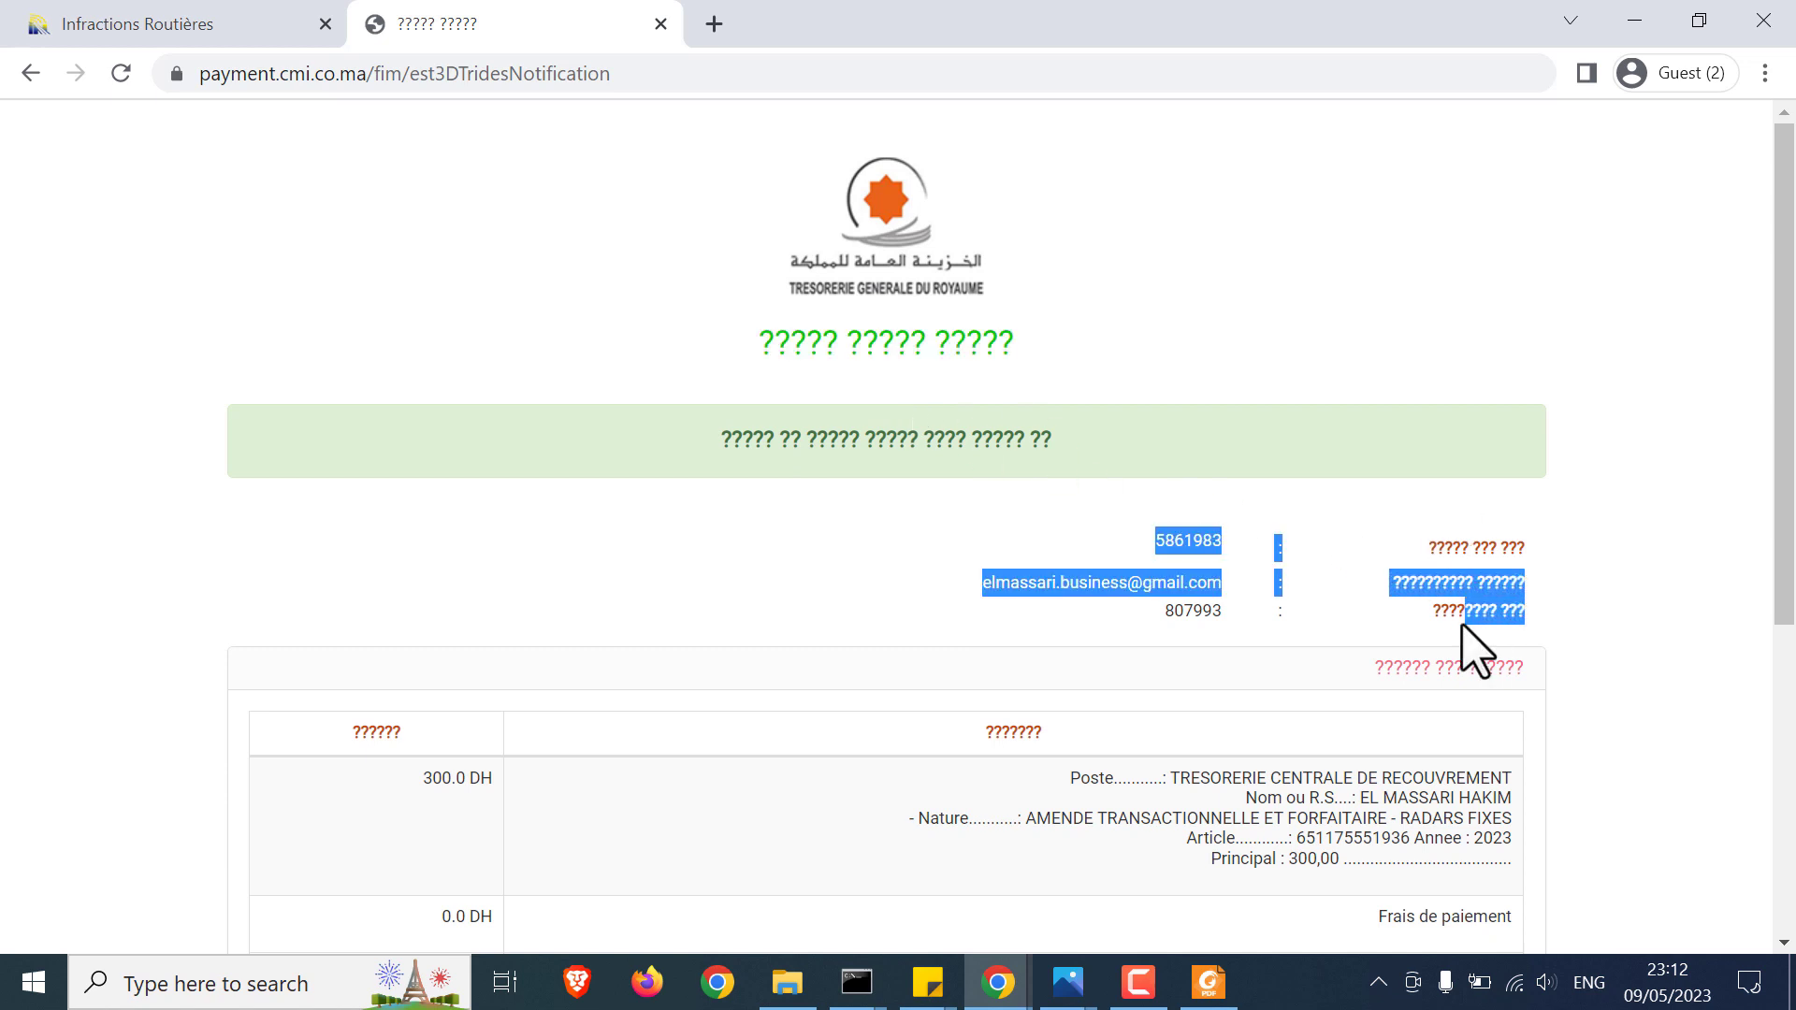
click(1435, 670)
drag(1437, 550, 1492, 642)
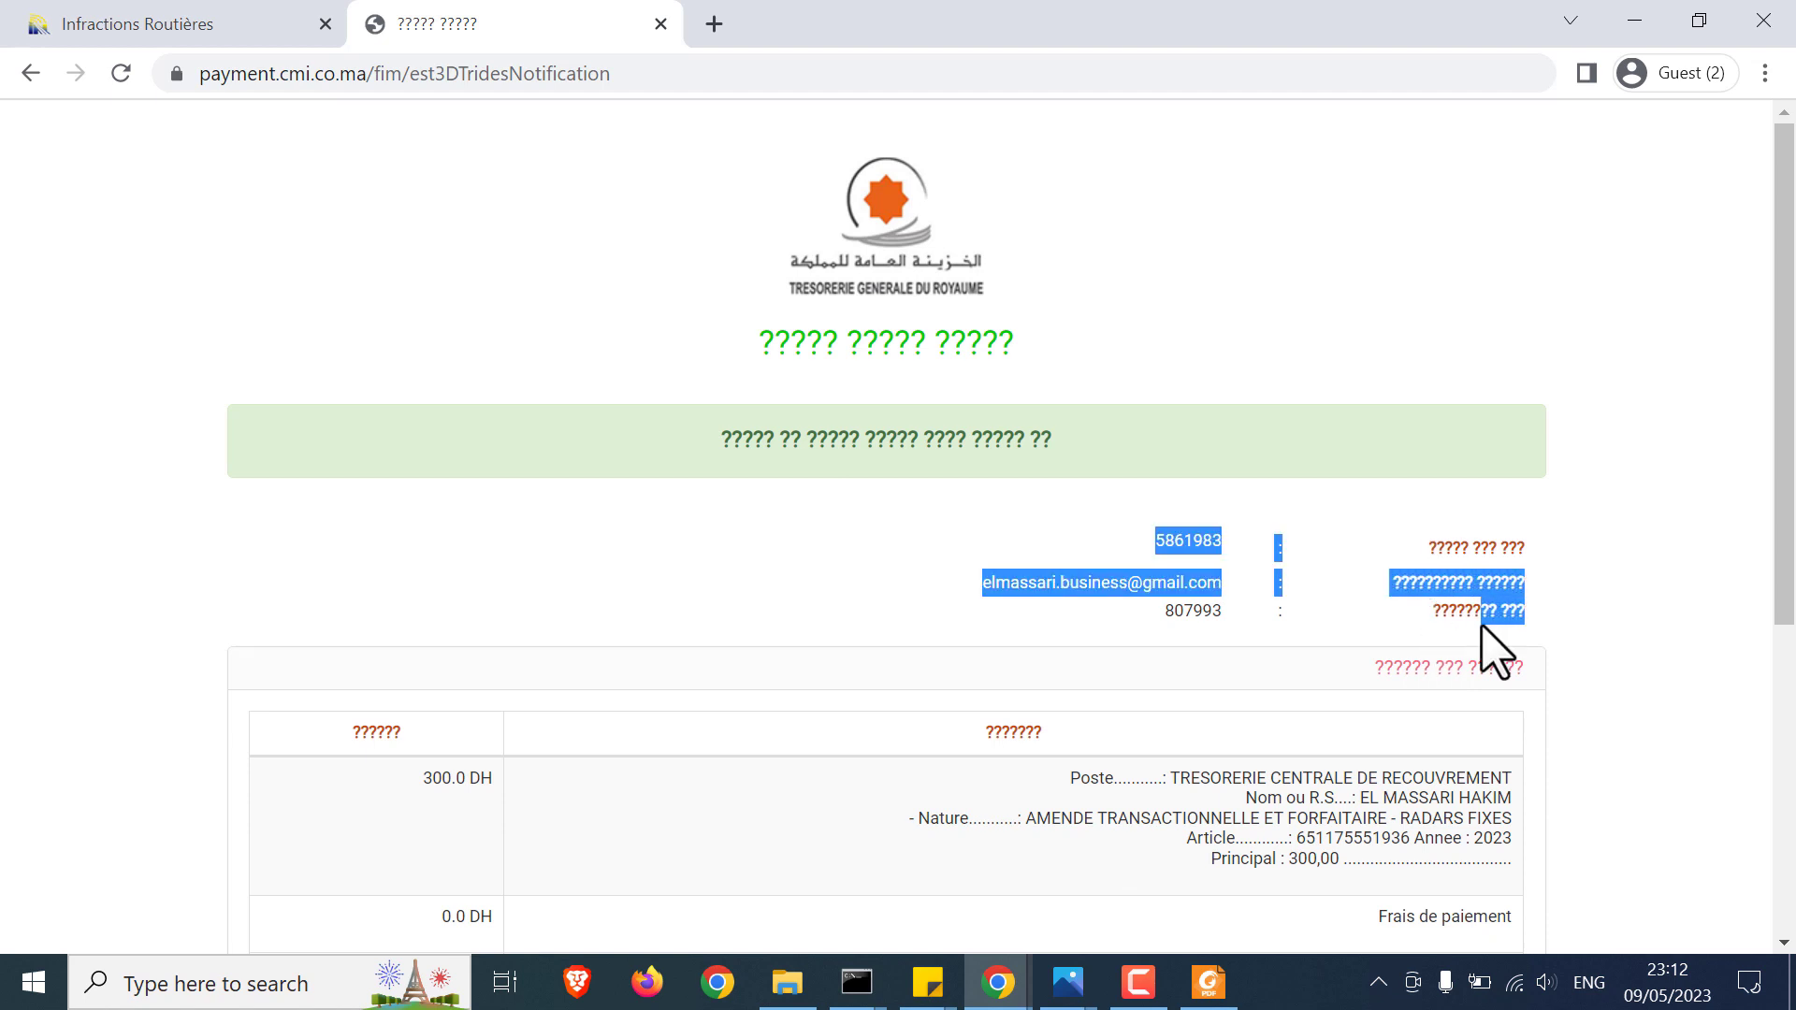
click(1429, 654)
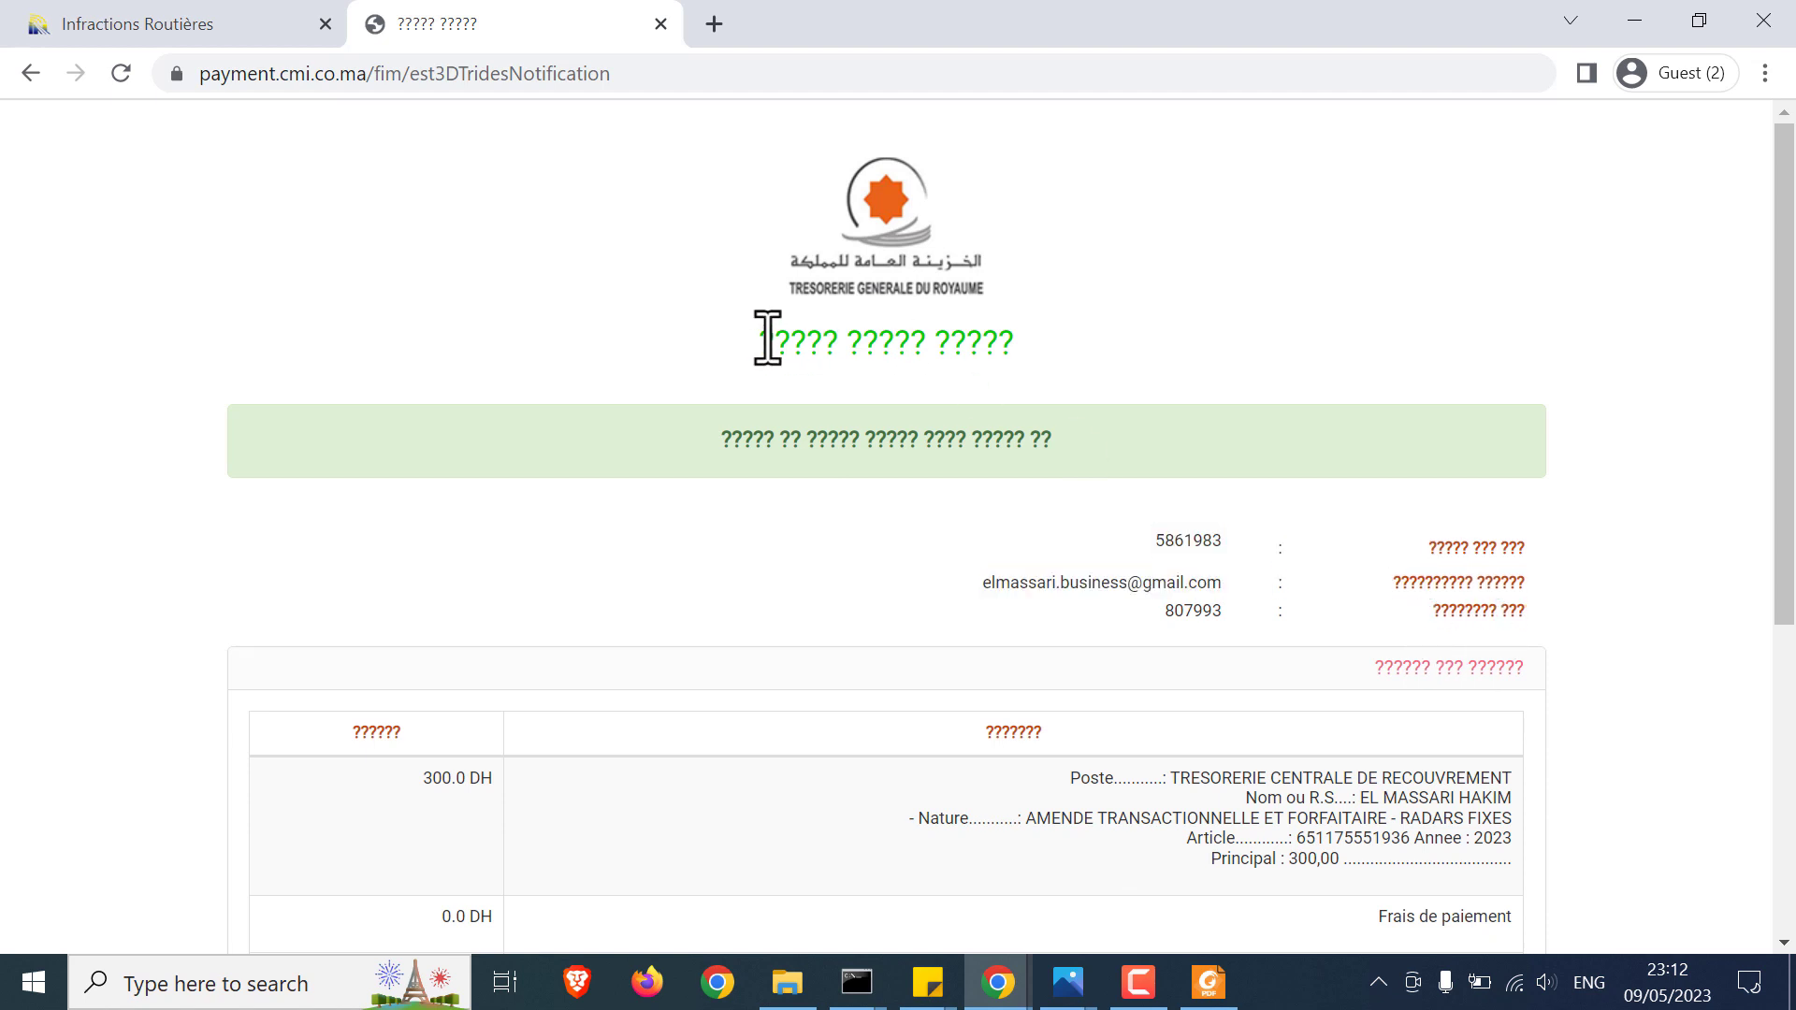
drag(762, 339, 991, 339)
click(990, 347)
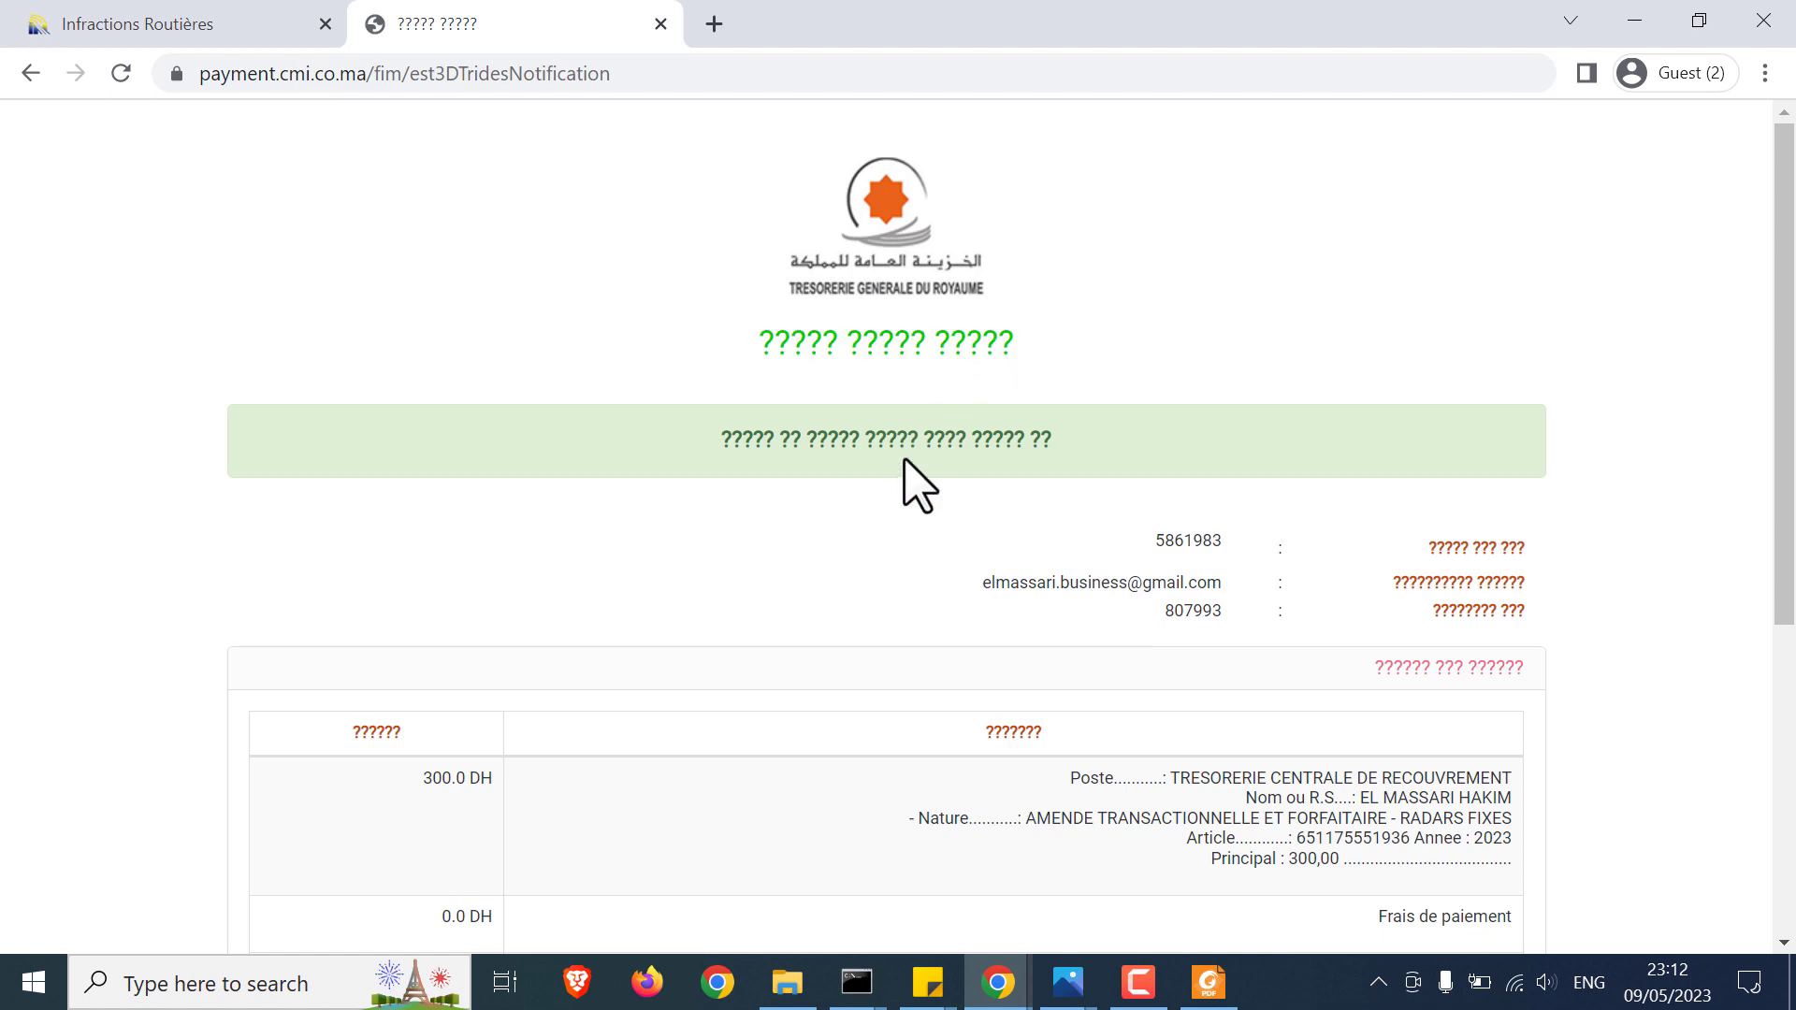
scroll(917, 485, down, 5)
scroll(917, 485, down, 1)
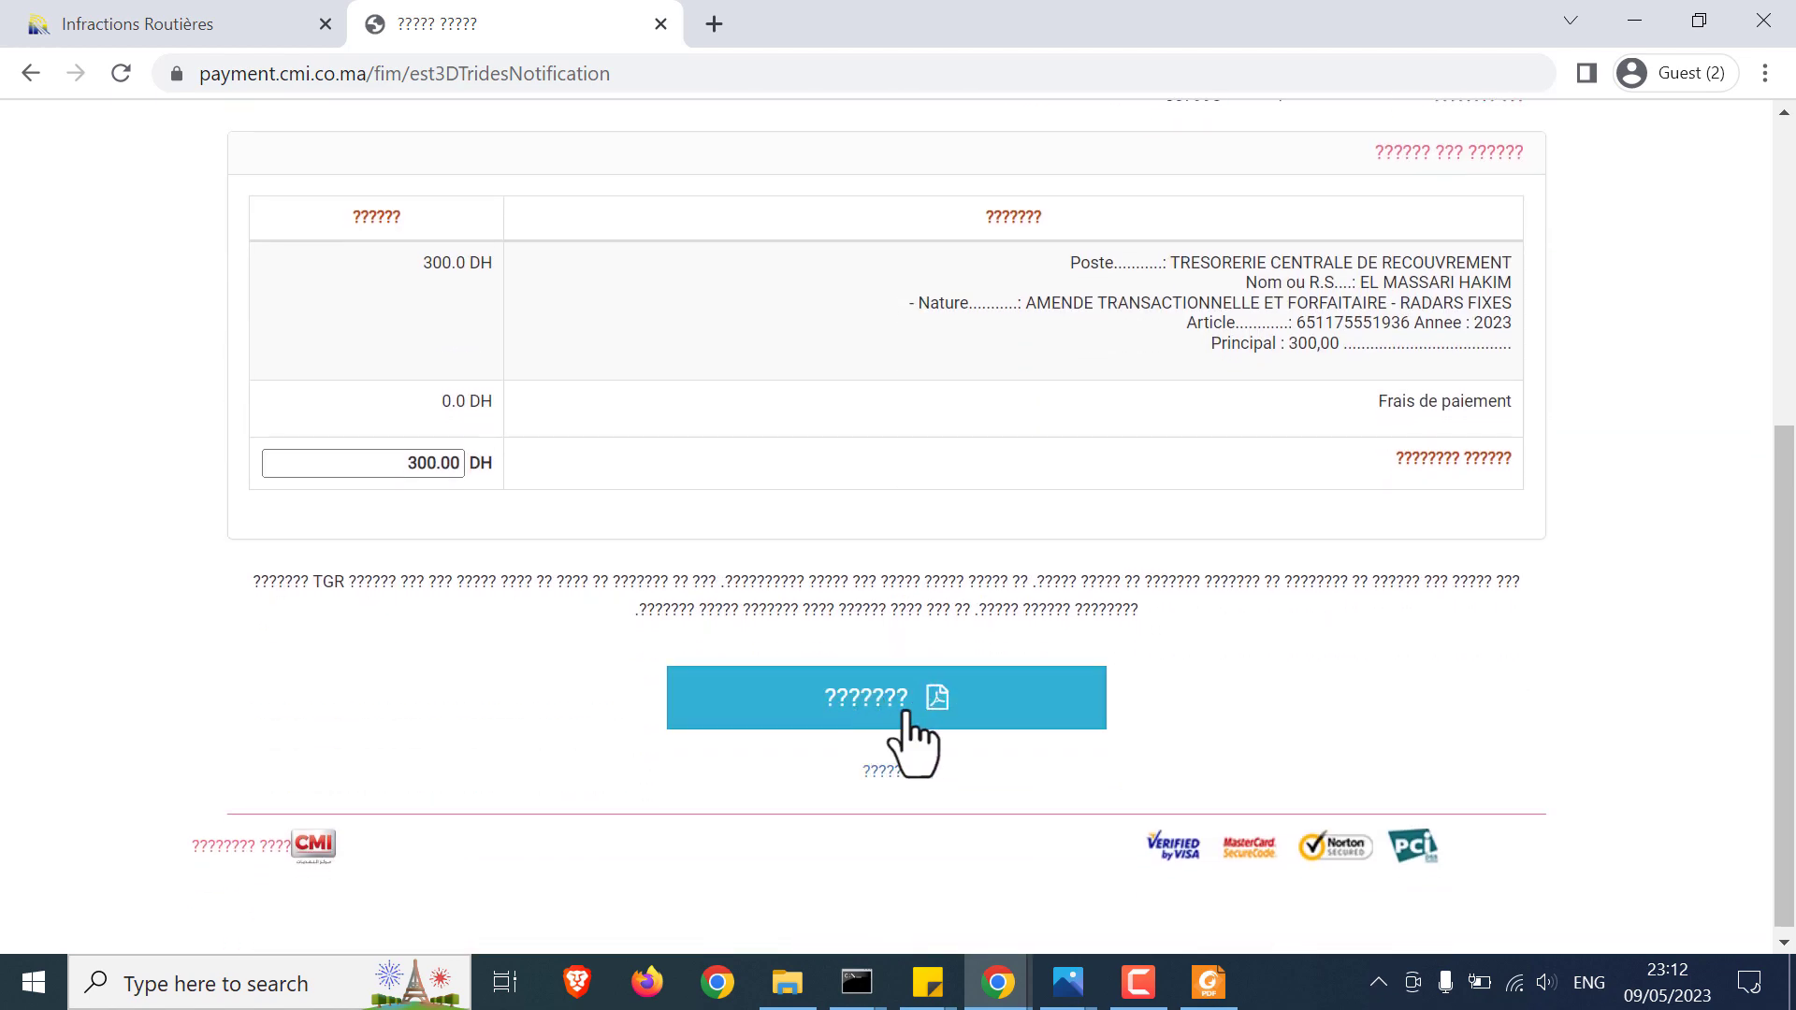
click(921, 711)
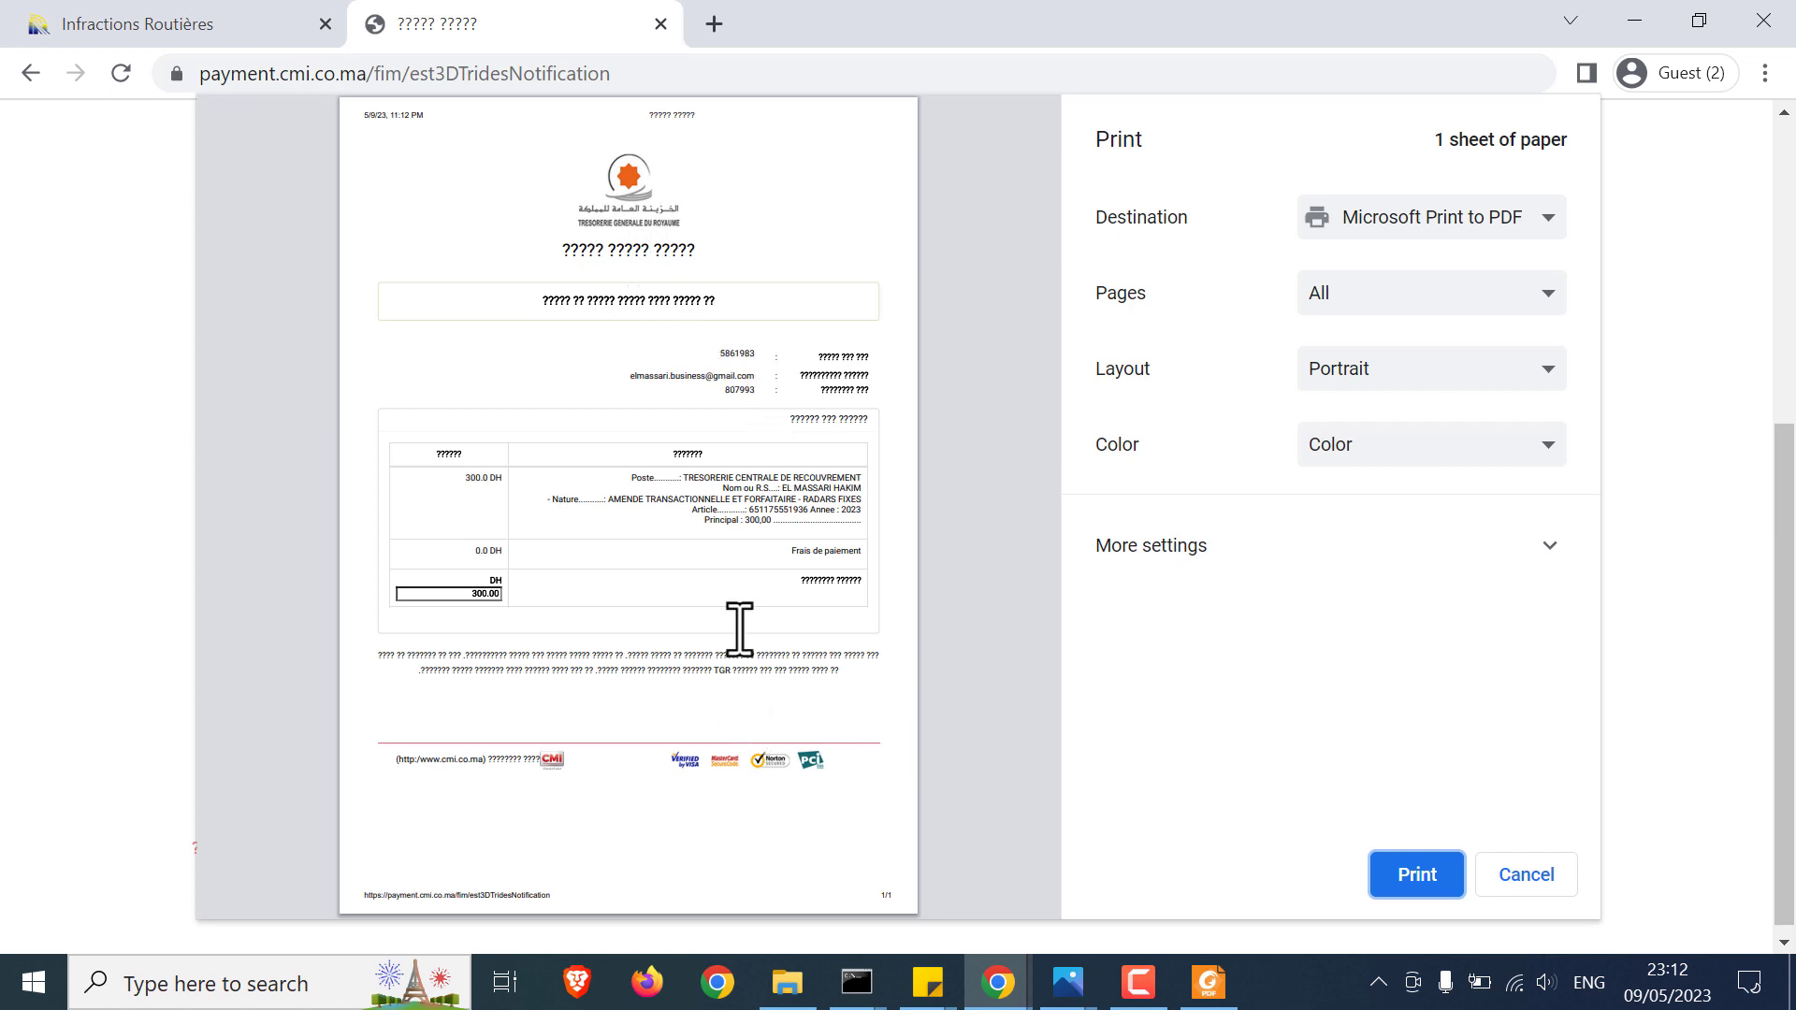
click(1522, 875)
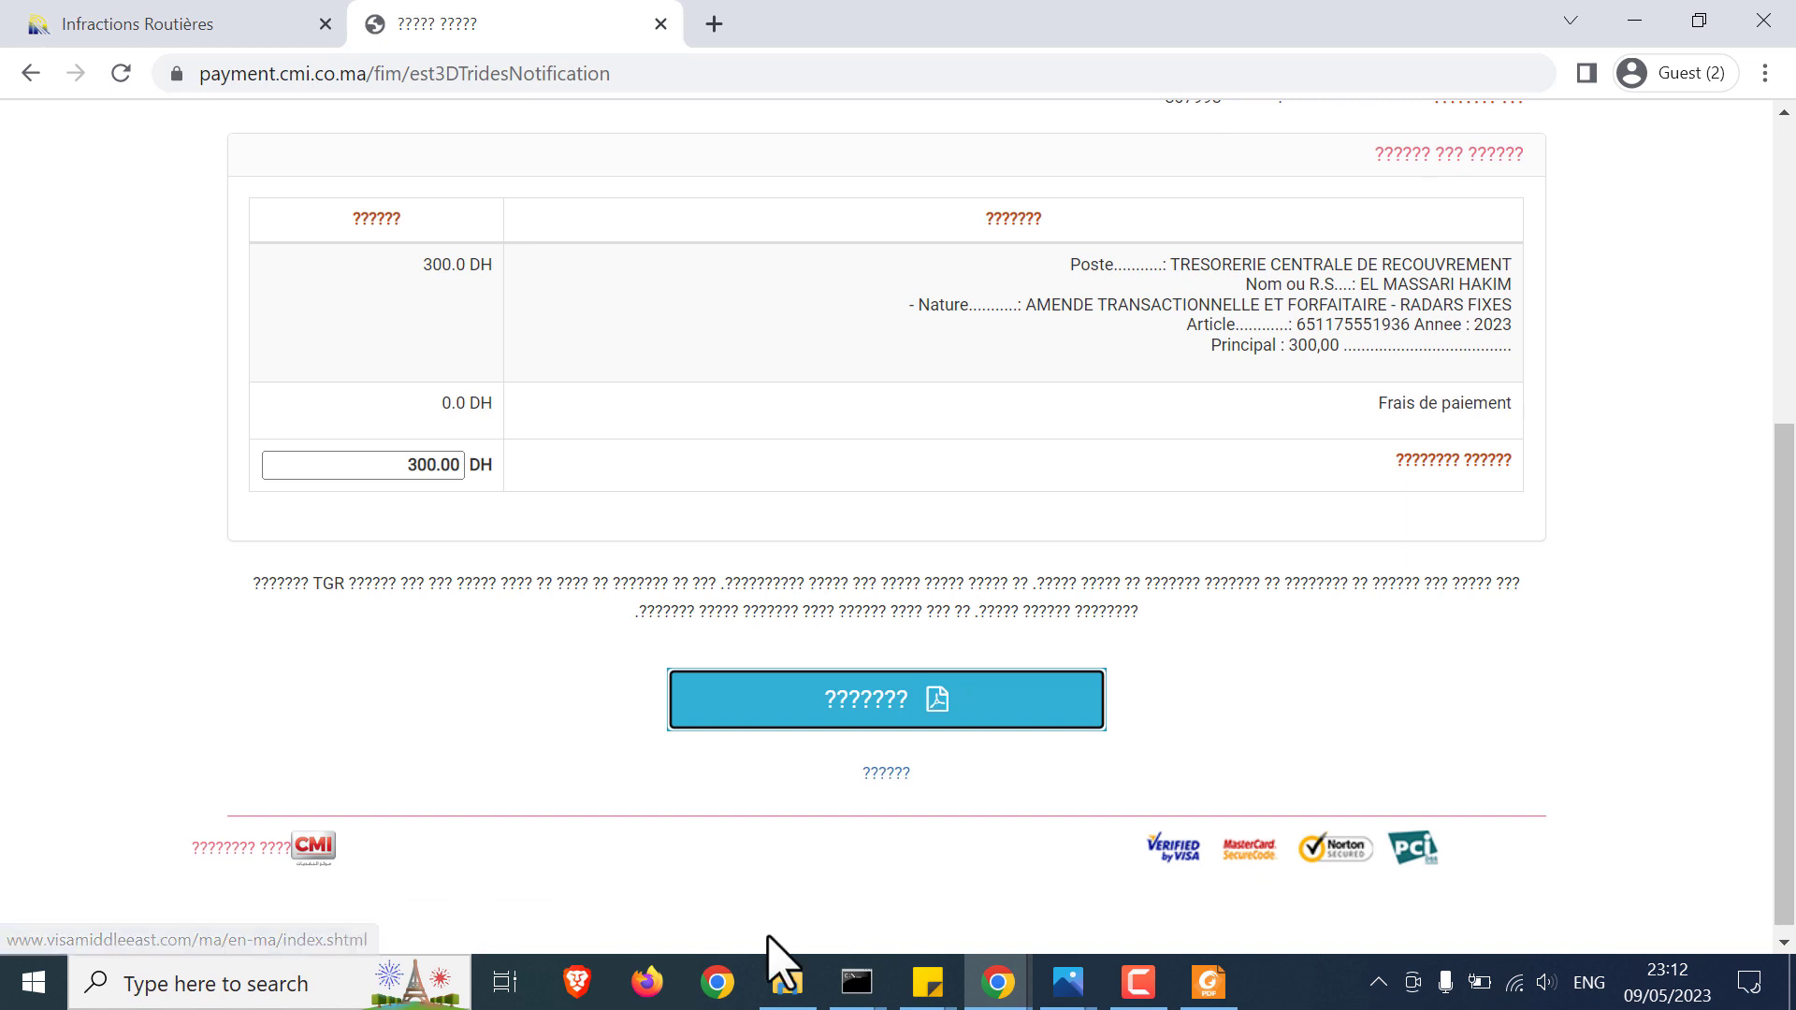
click(718, 982)
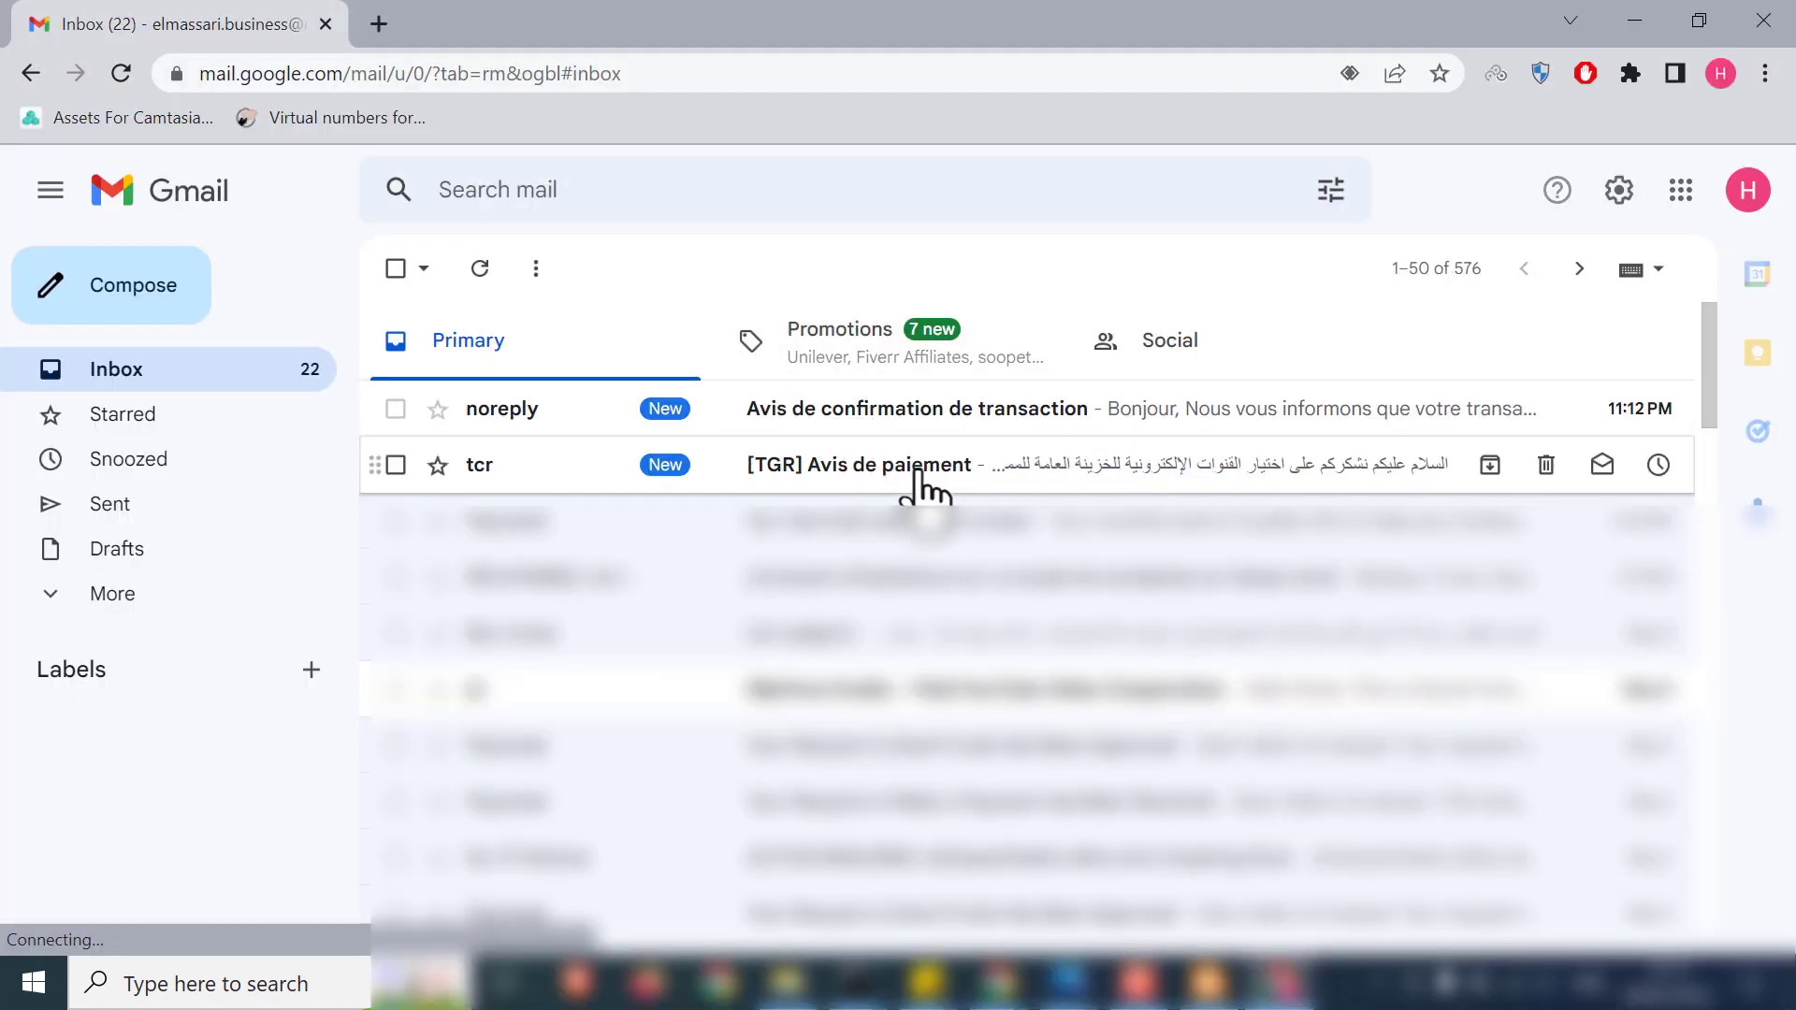
Step: Open the '[TGR] Avis de paiement' email, close the stray ad-blocker tab, and review the 300,00 payment references
click(875, 472)
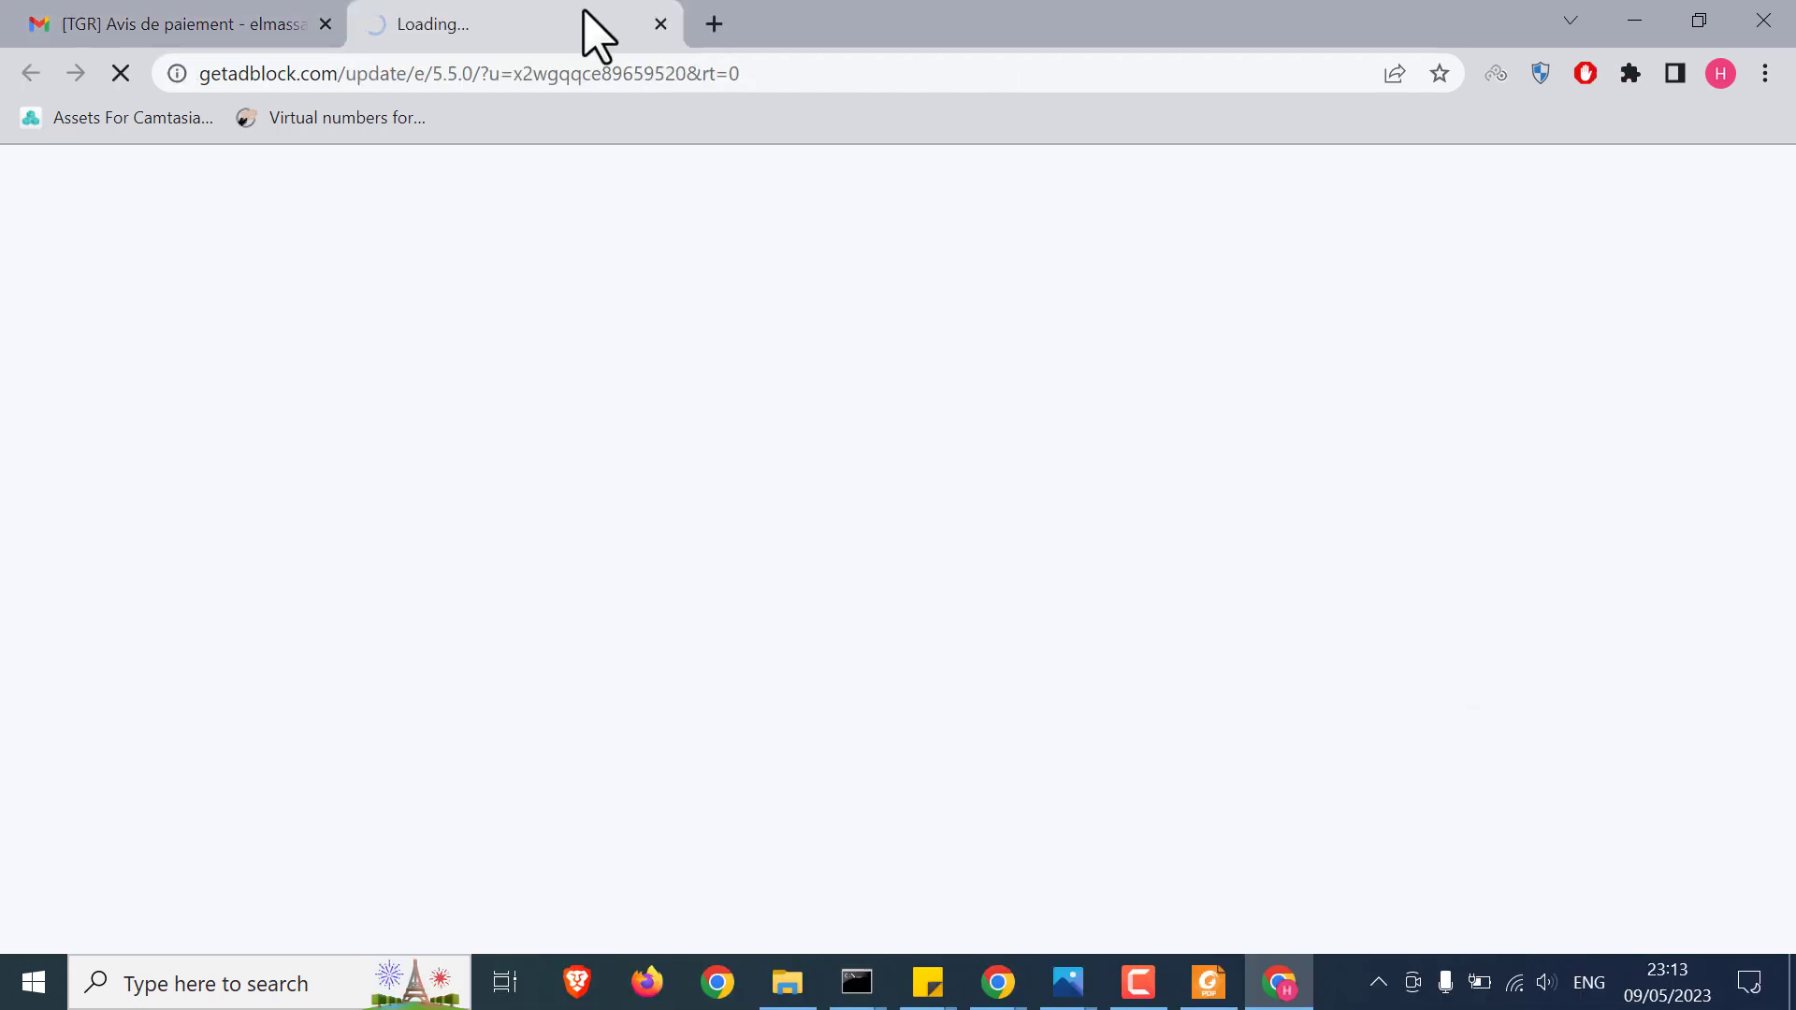
click(659, 25)
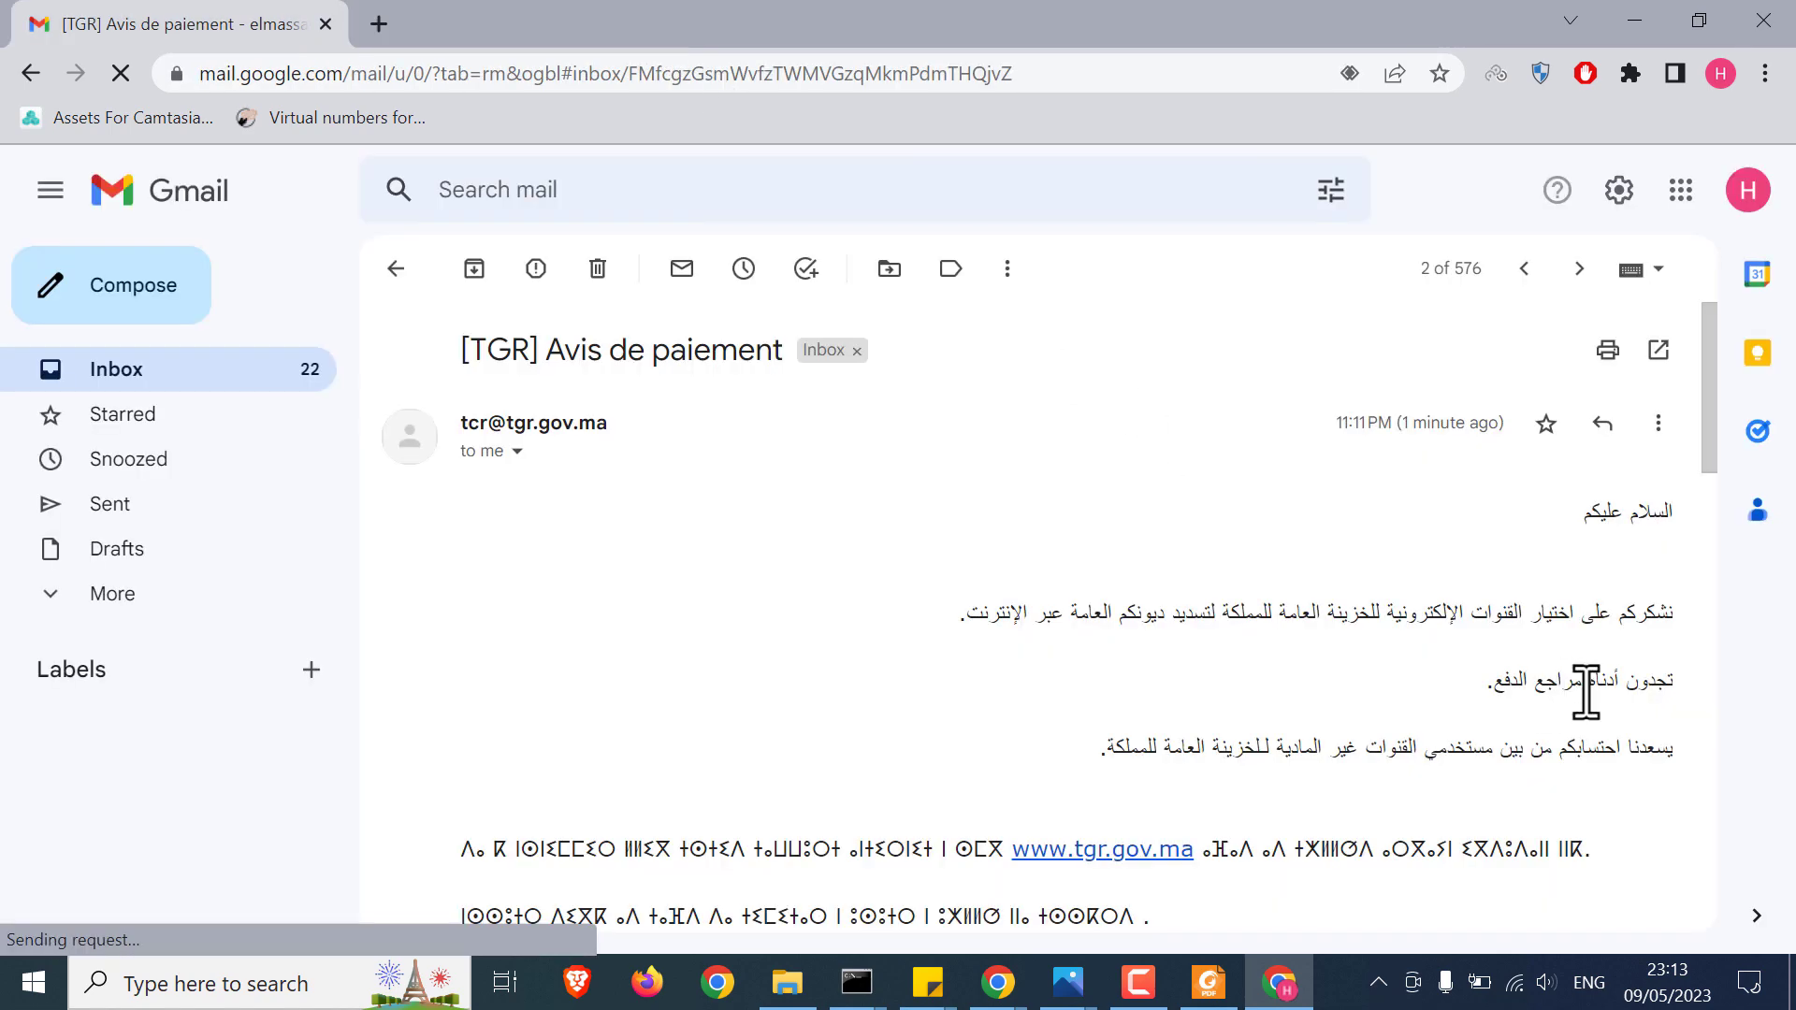
scroll(1544, 720, down, 2)
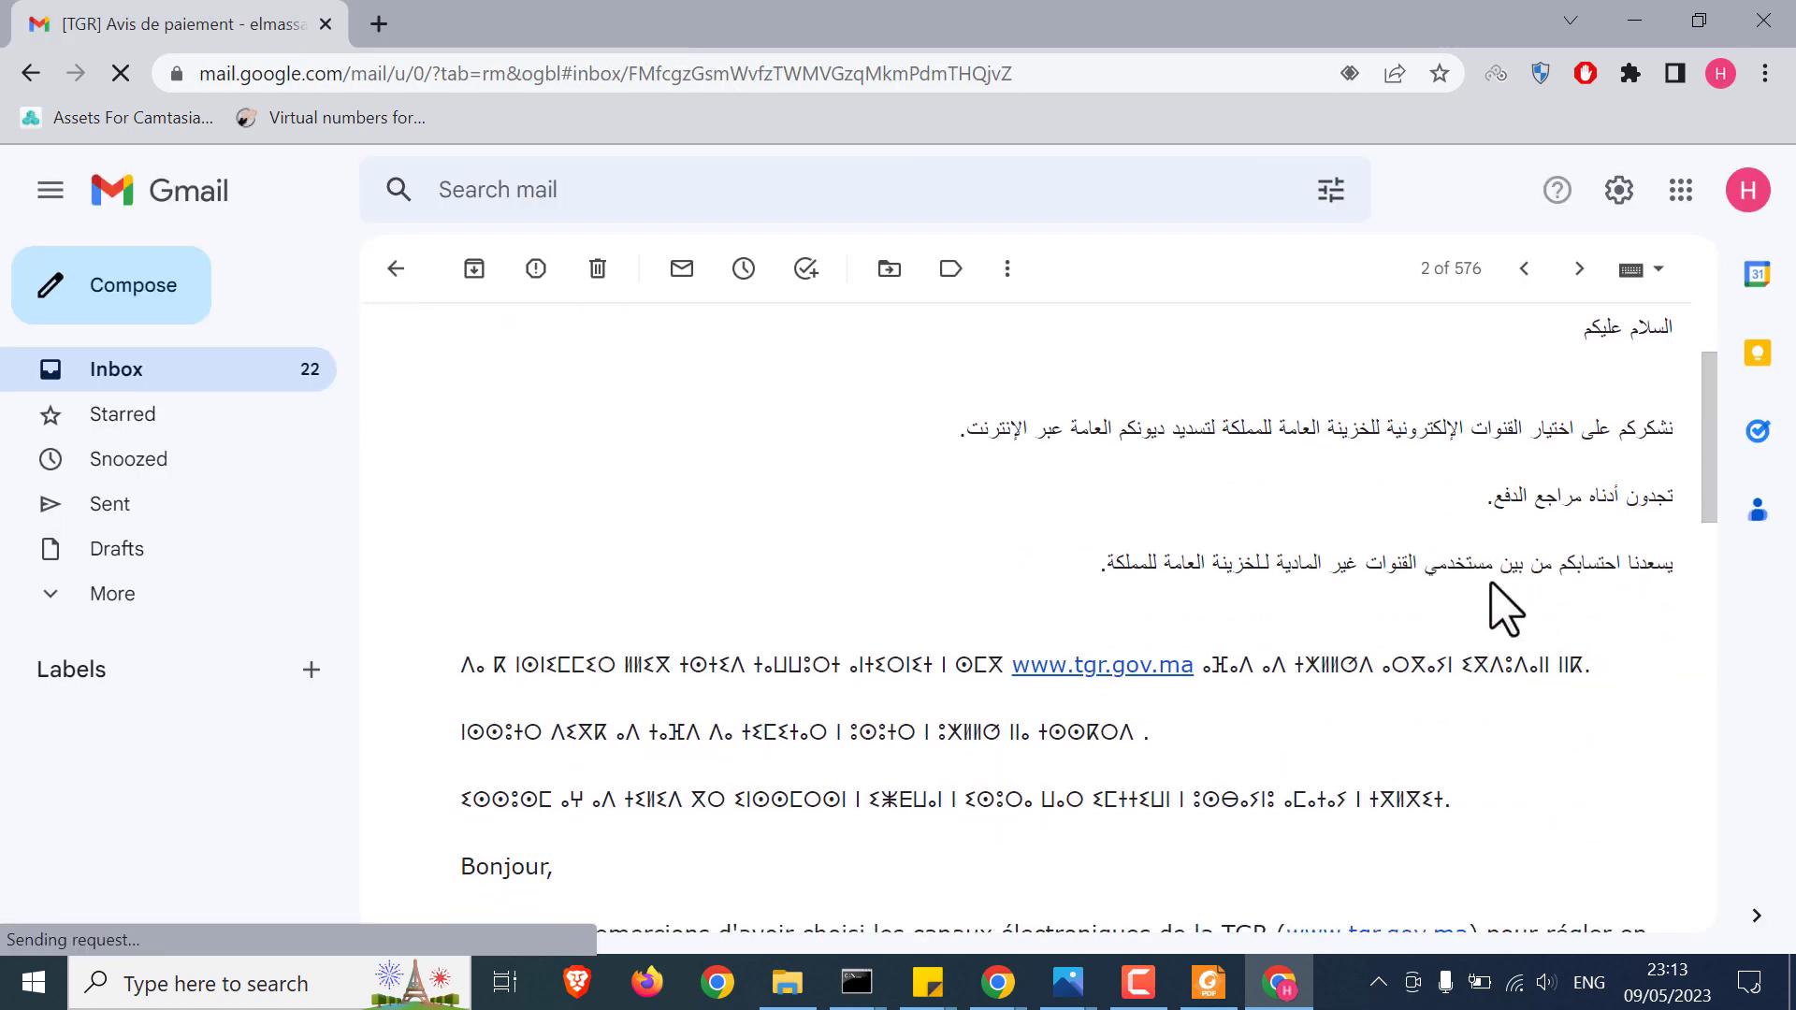
scroll(1366, 606, down, 10)
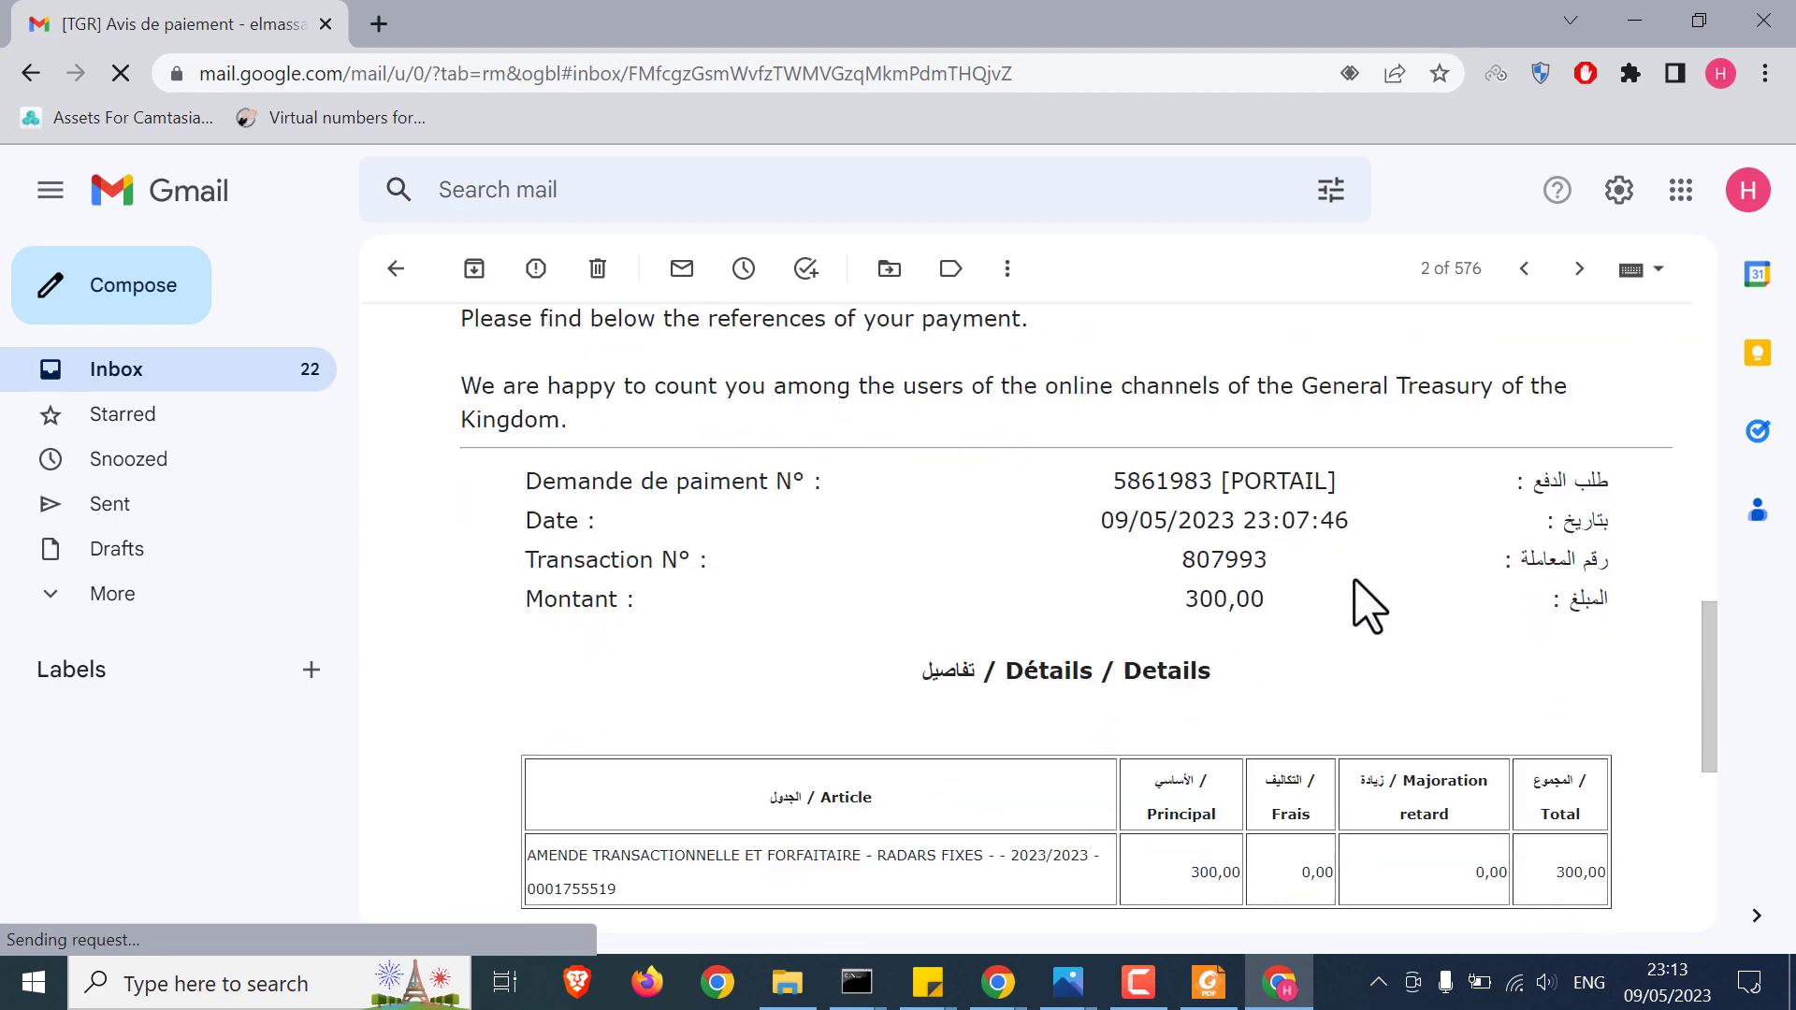
scroll(1366, 607, down, 3)
scroll(1366, 606, up, 2)
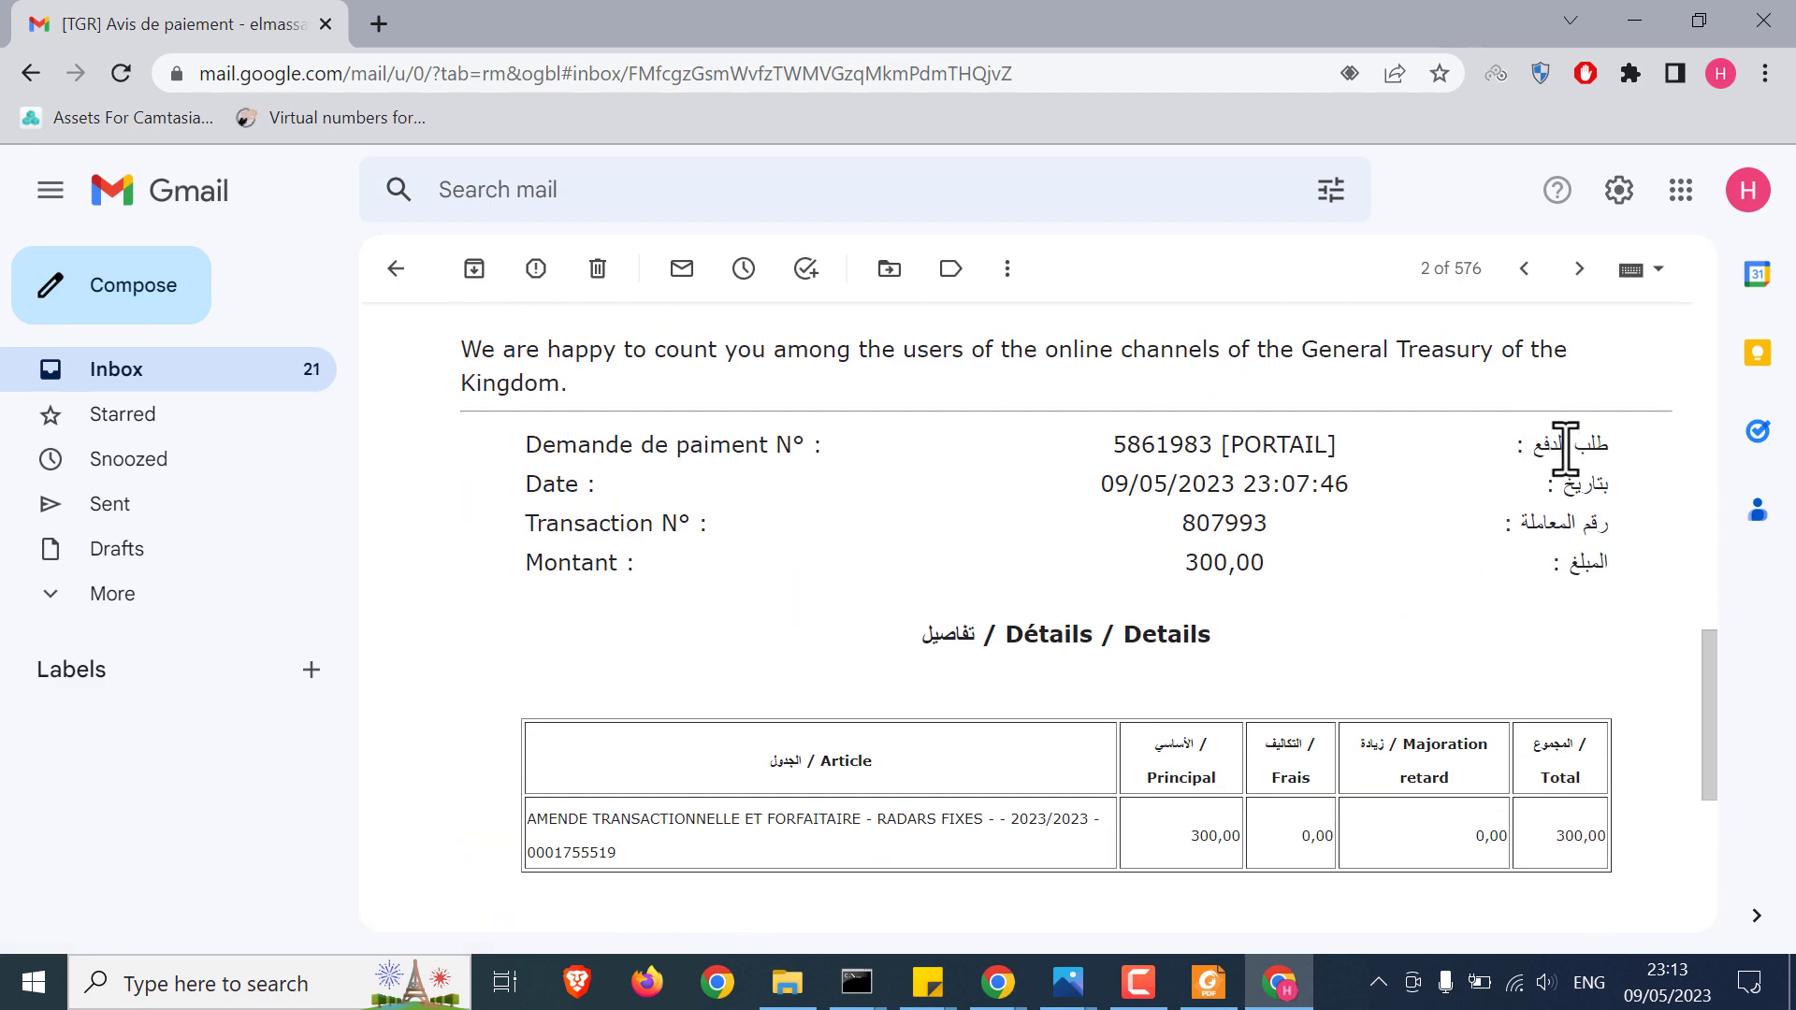